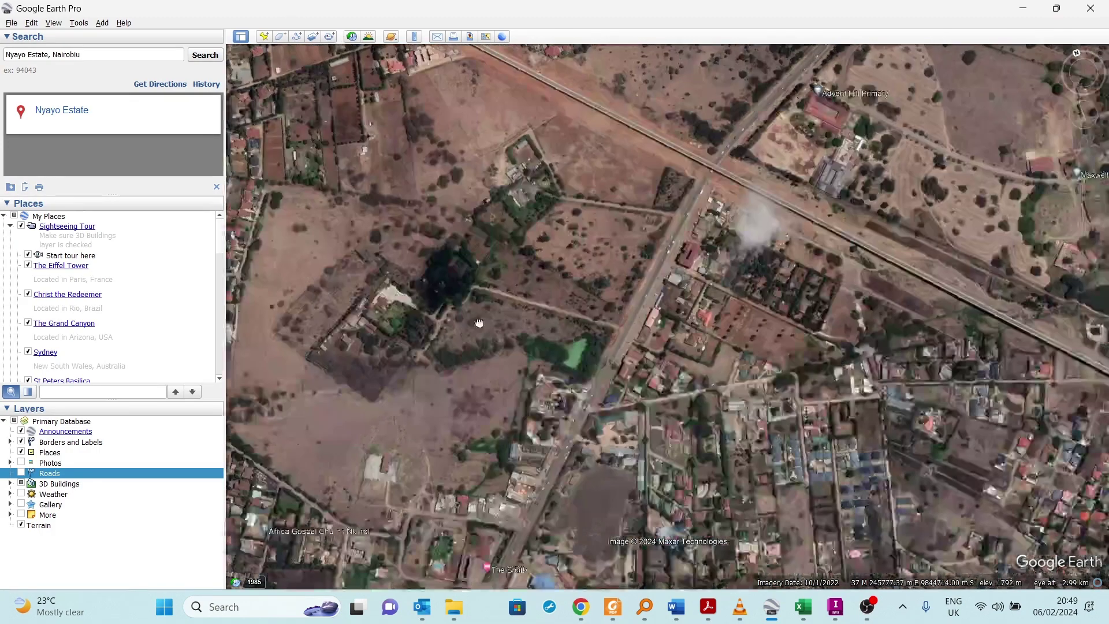
Zoom and pan Google Earth Pro onto the green pond beside the main road at Nyayo Estate
scroll(623, 365, down, 3)
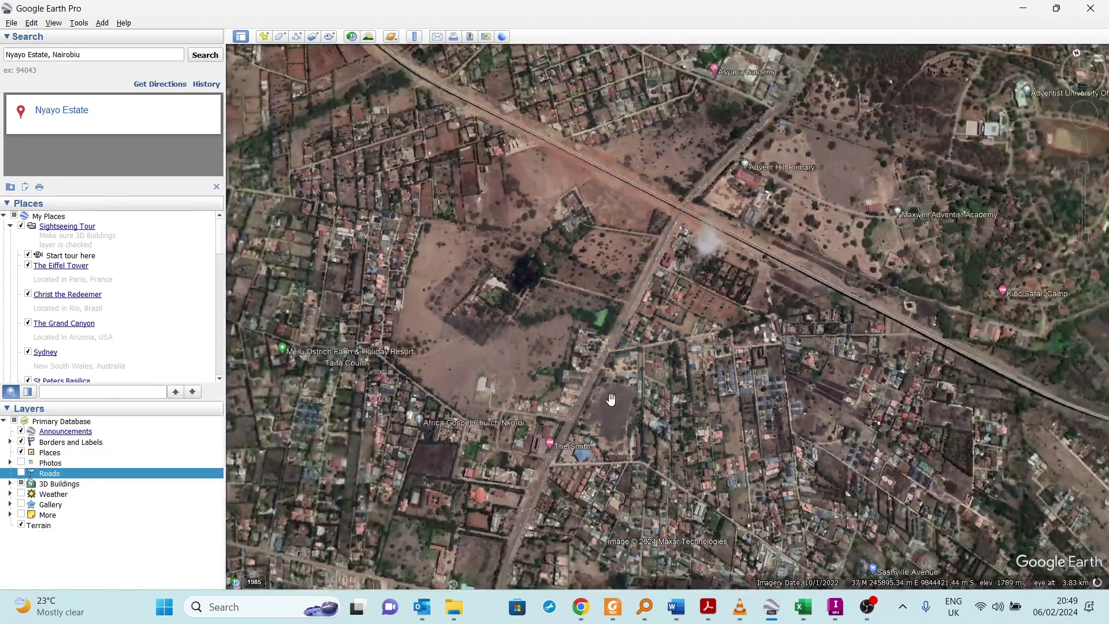
drag(611, 396, 612, 312)
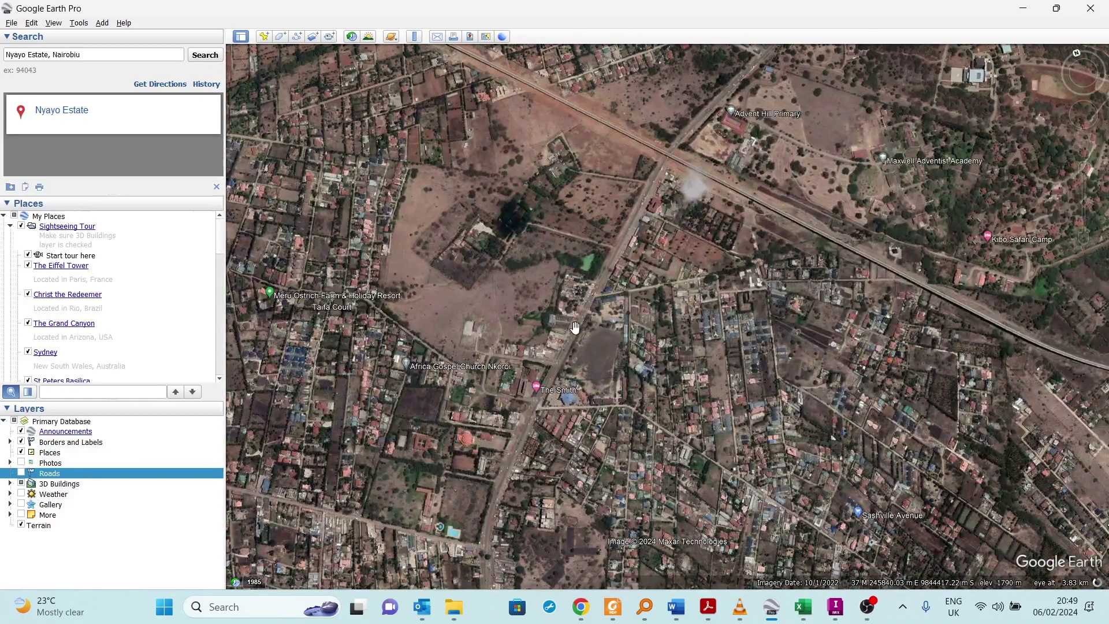
scroll(589, 255, up, 2)
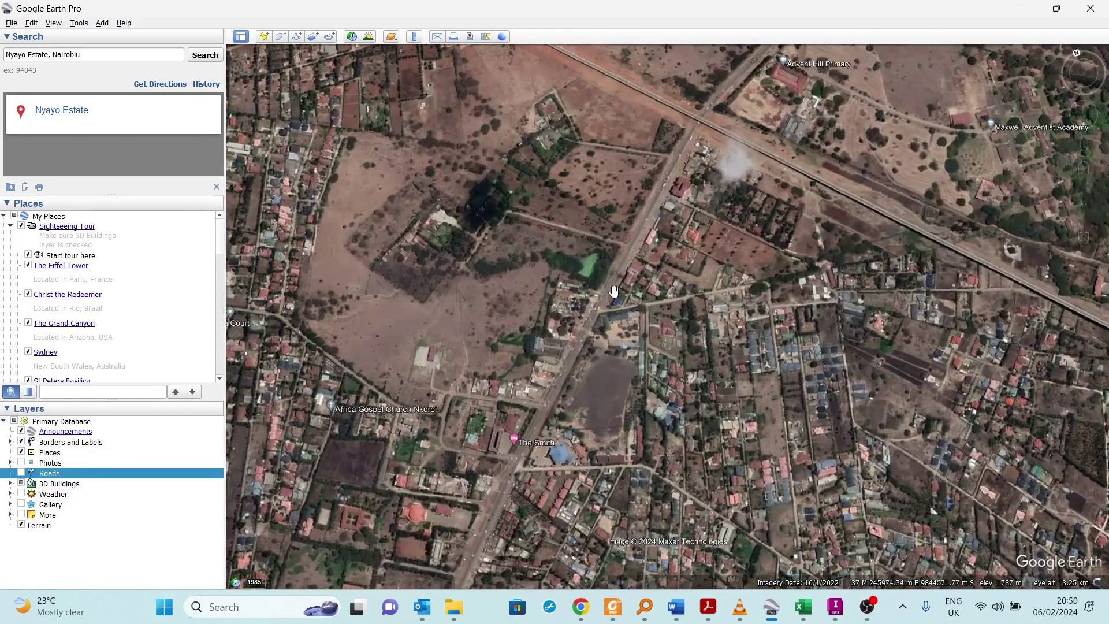
drag(614, 292, 588, 354)
scroll(602, 304, down, 3)
scroll(589, 335, up, 1)
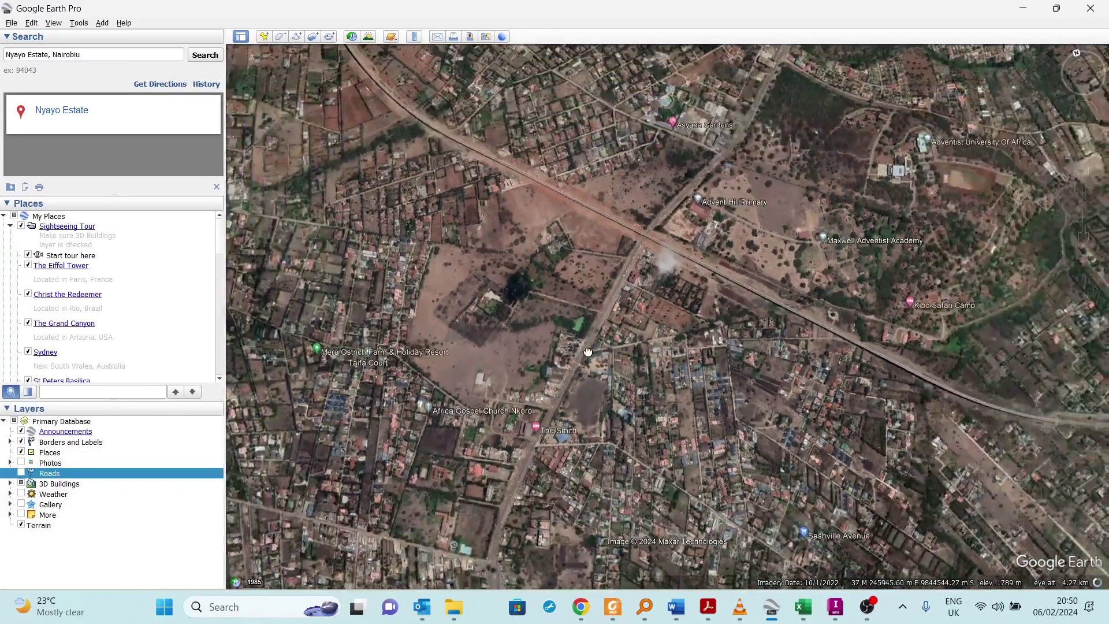
scroll(587, 340, up, 3)
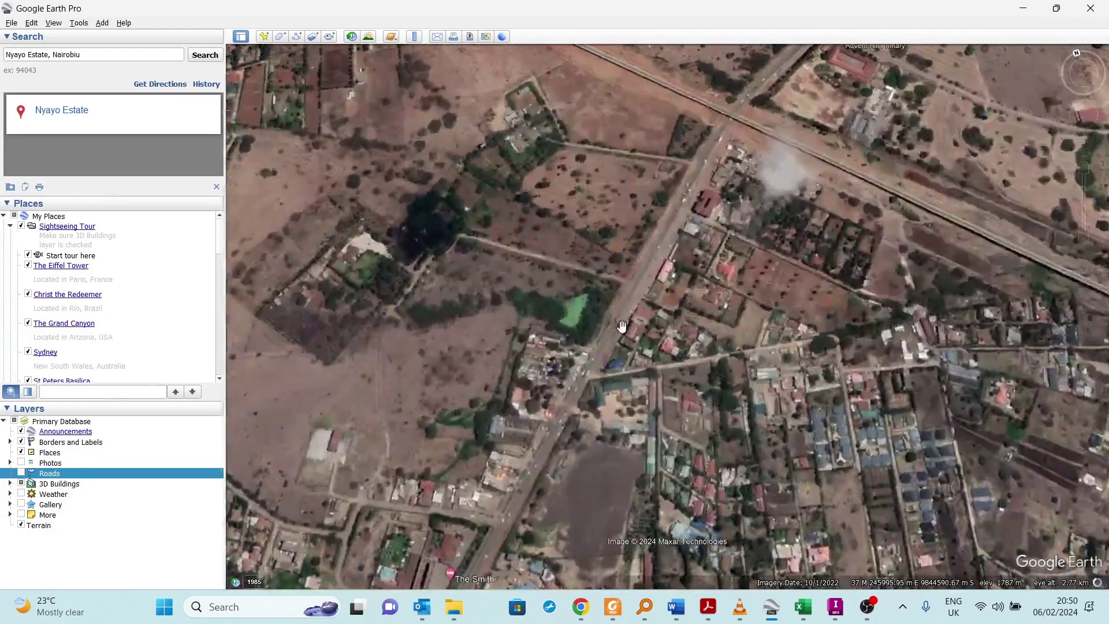
scroll(591, 357, up, 2)
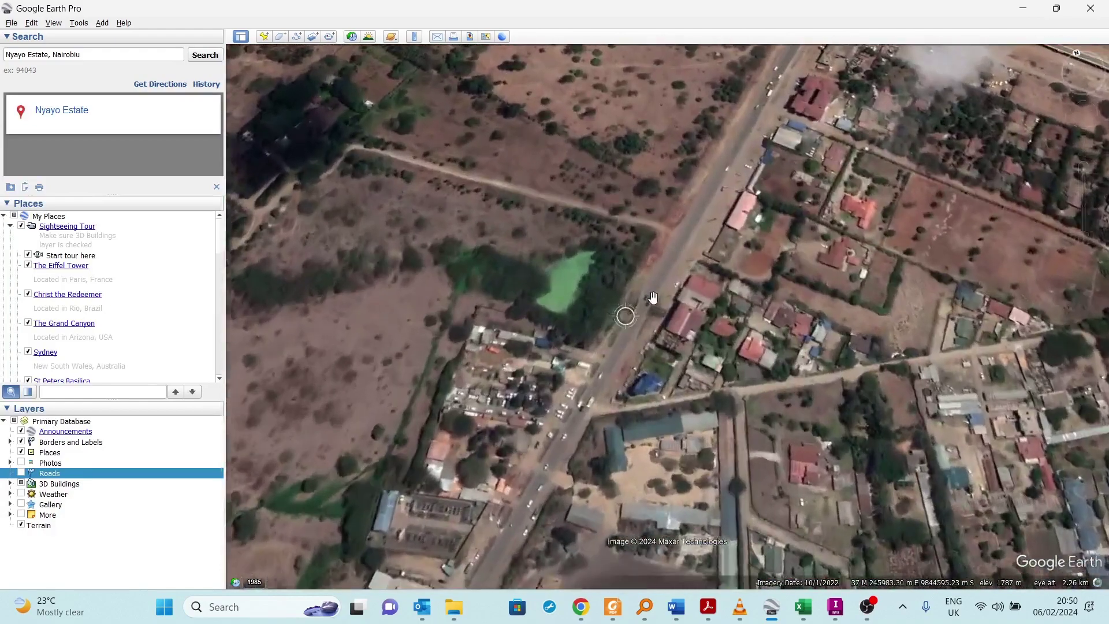
drag(590, 356, 594, 398)
scroll(595, 389, up, 2)
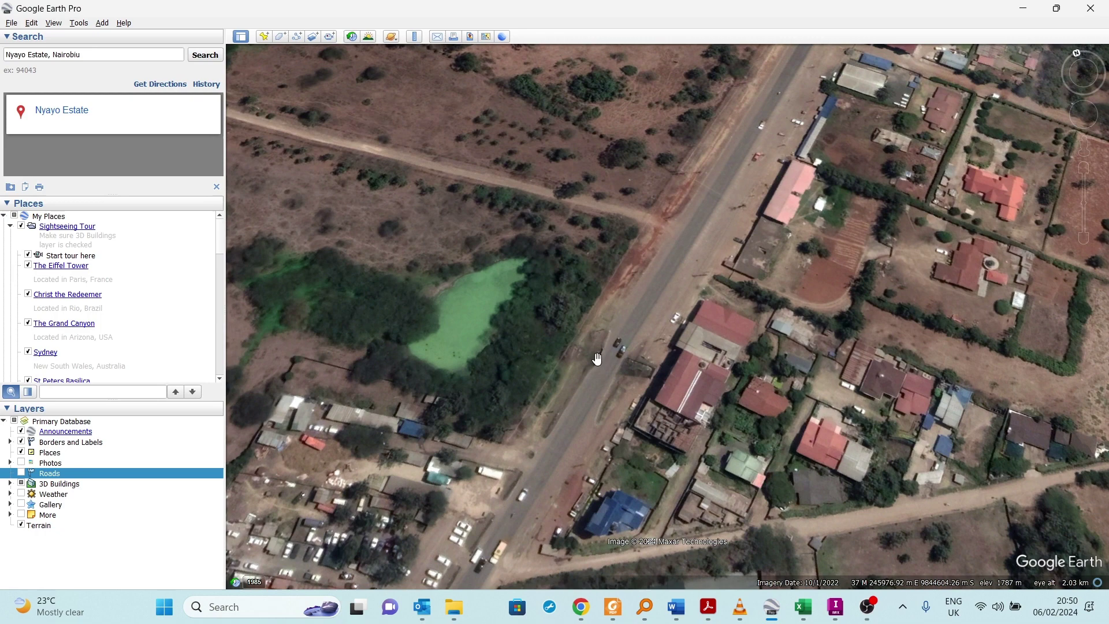
scroll(525, 315, down, 2)
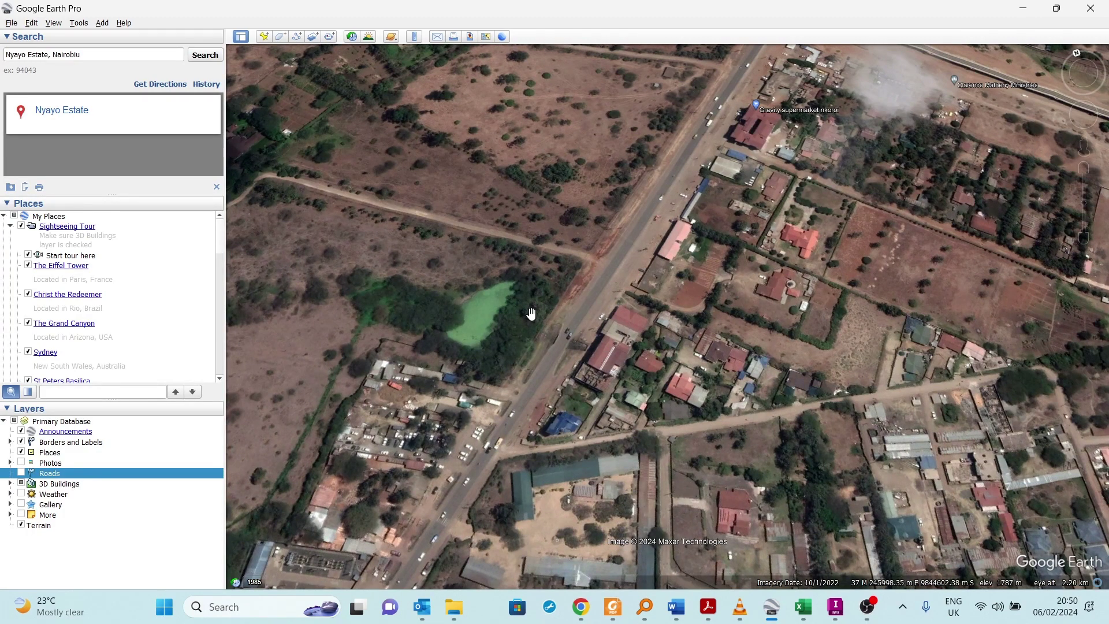
drag(438, 271, 678, 308)
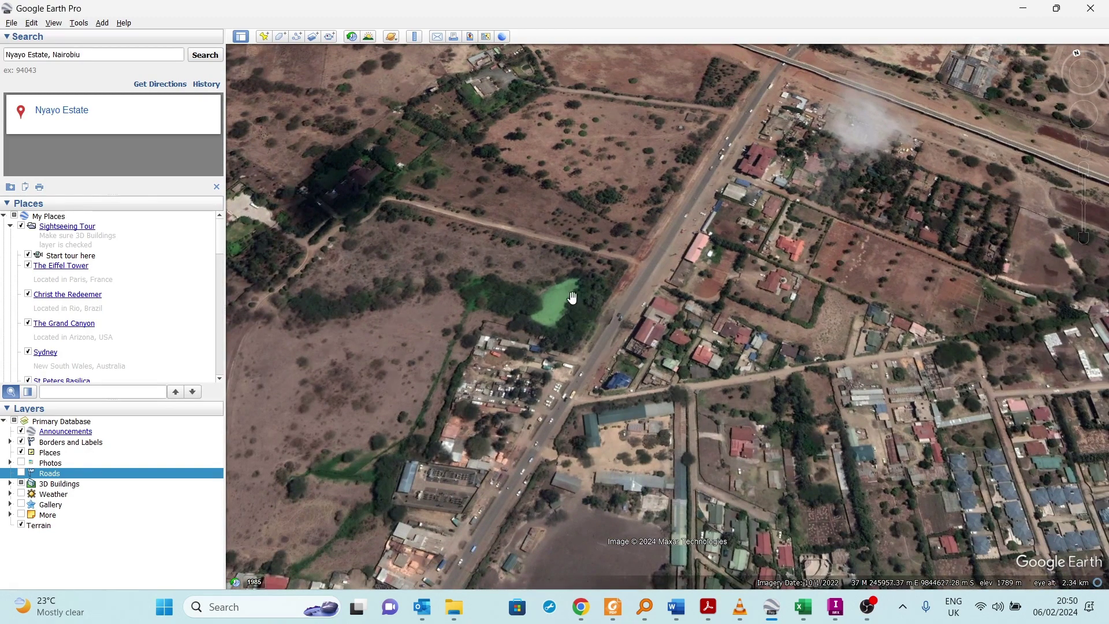
scroll(570, 299, down, 3)
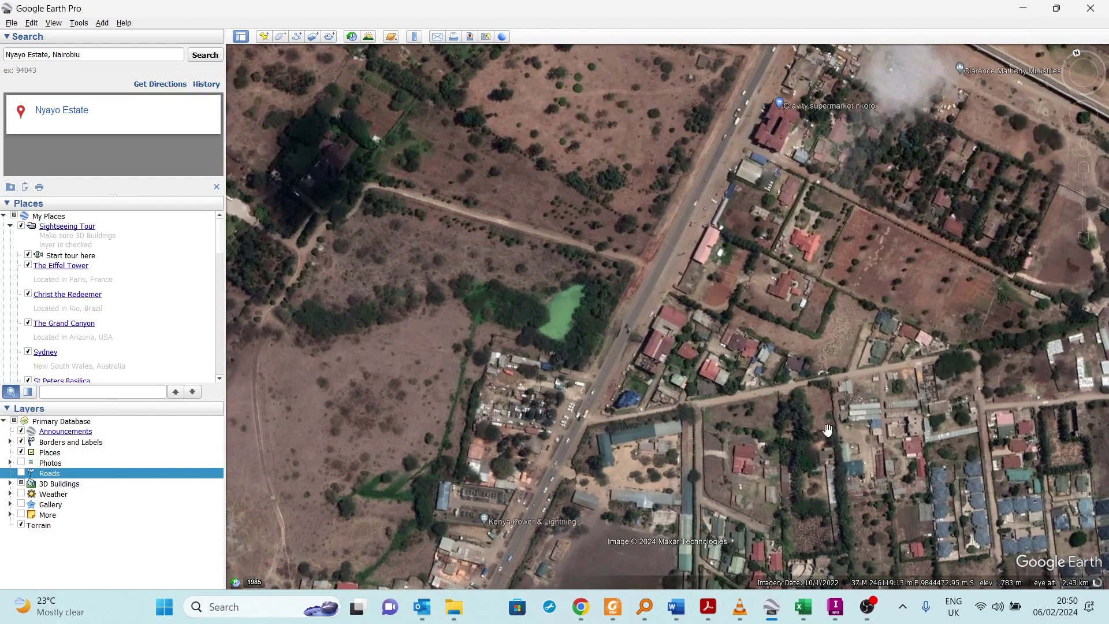
Minimize Google Earth and move the InfraWorks map from Naivasha to Magadi Road near Ole Kisio Road
click(1022, 8)
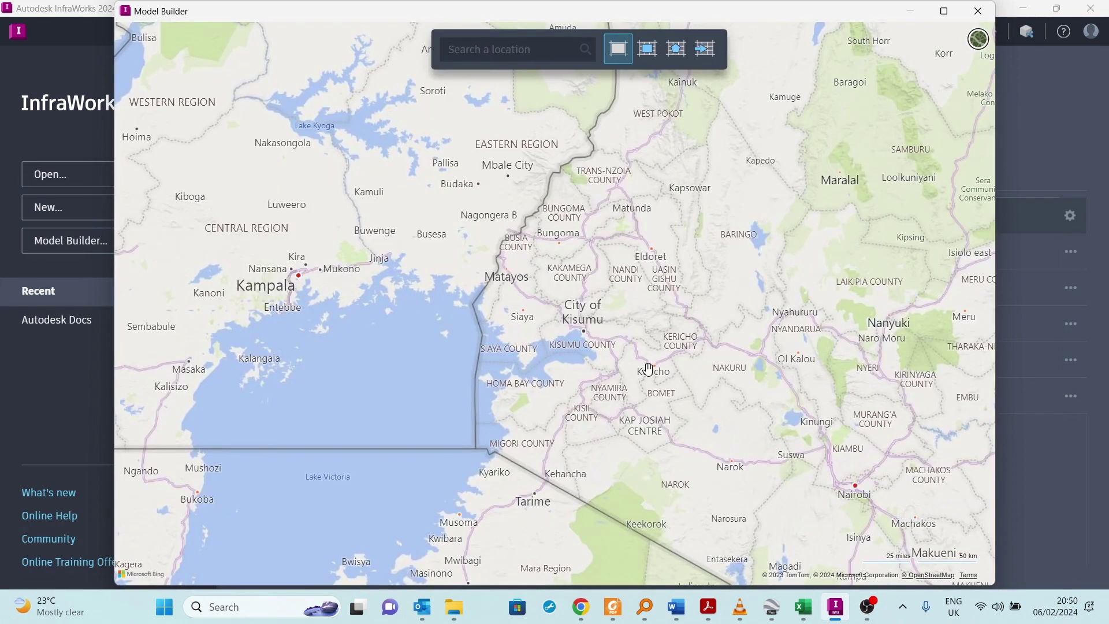
scroll(847, 364, up, 3)
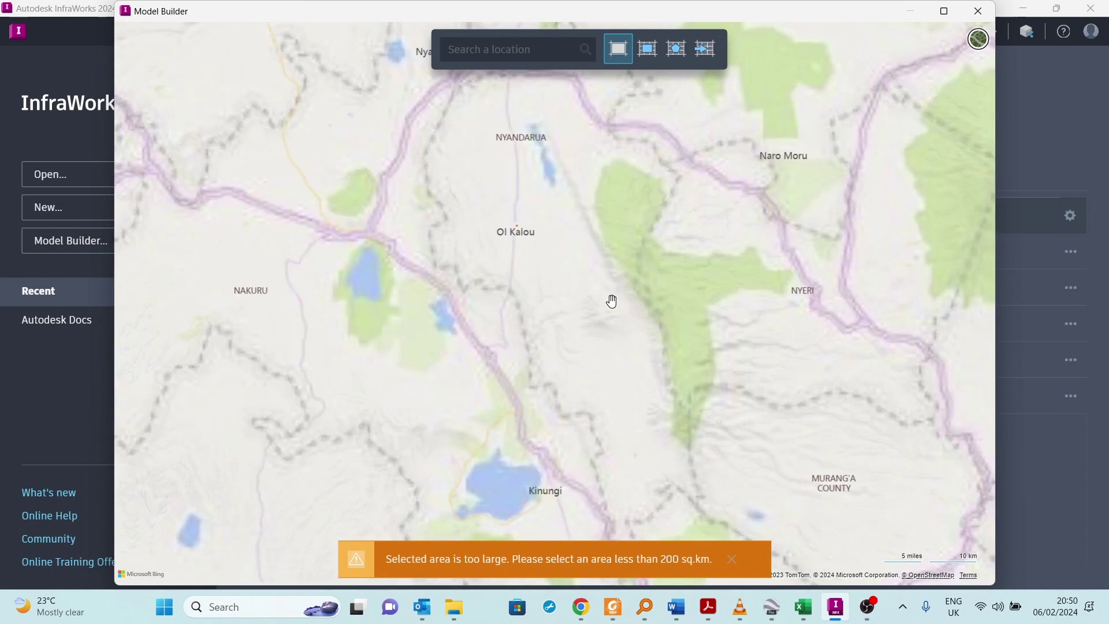
scroll(614, 302, down, 3)
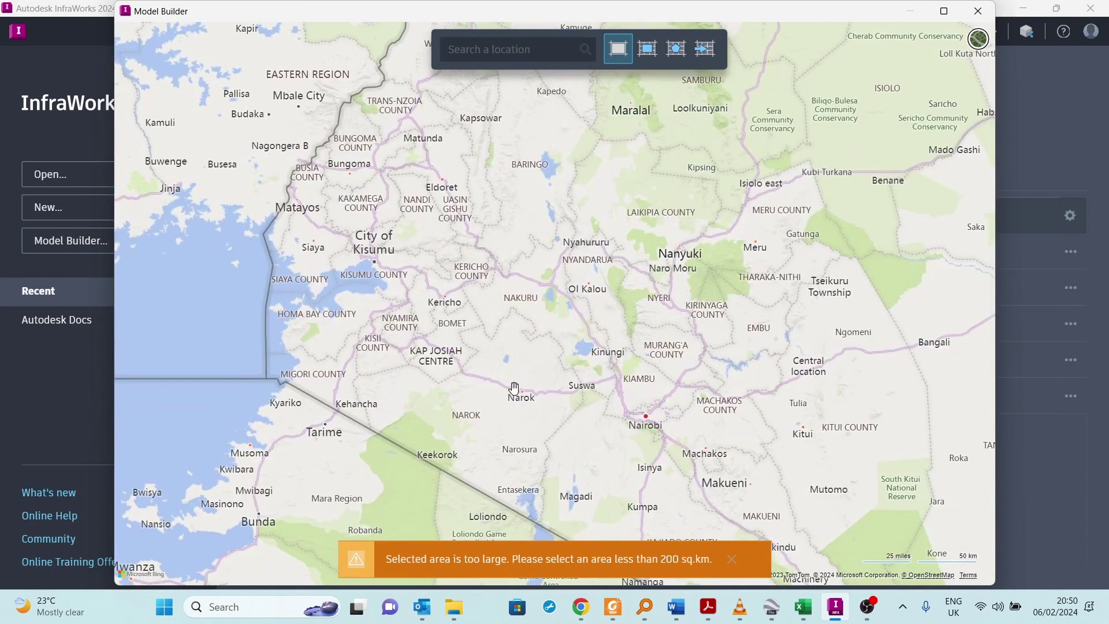
scroll(514, 351, up, 5)
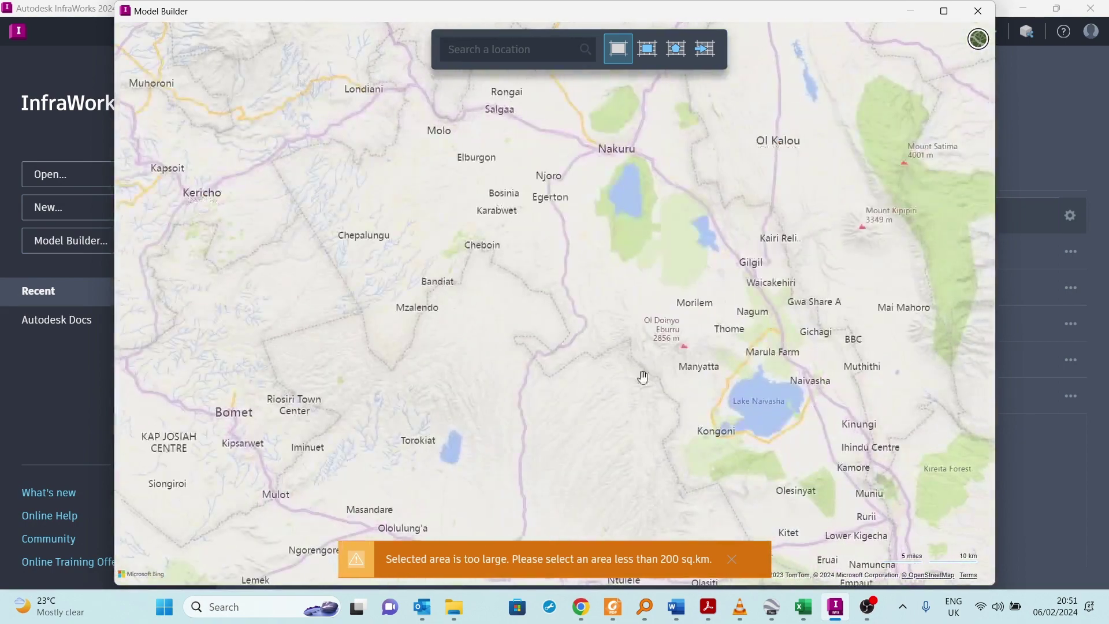
drag(632, 445, 502, 311)
drag(566, 398, 508, 314)
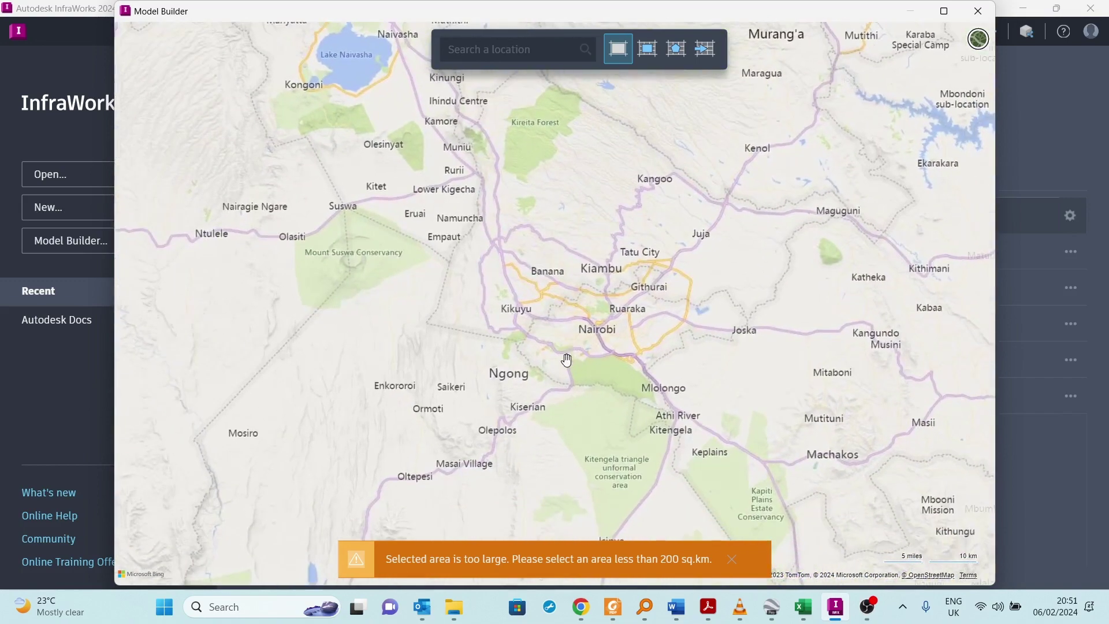
scroll(519, 388, up, 2)
scroll(518, 388, up, 3)
drag(577, 416, 483, 342)
scroll(589, 372, up, 1)
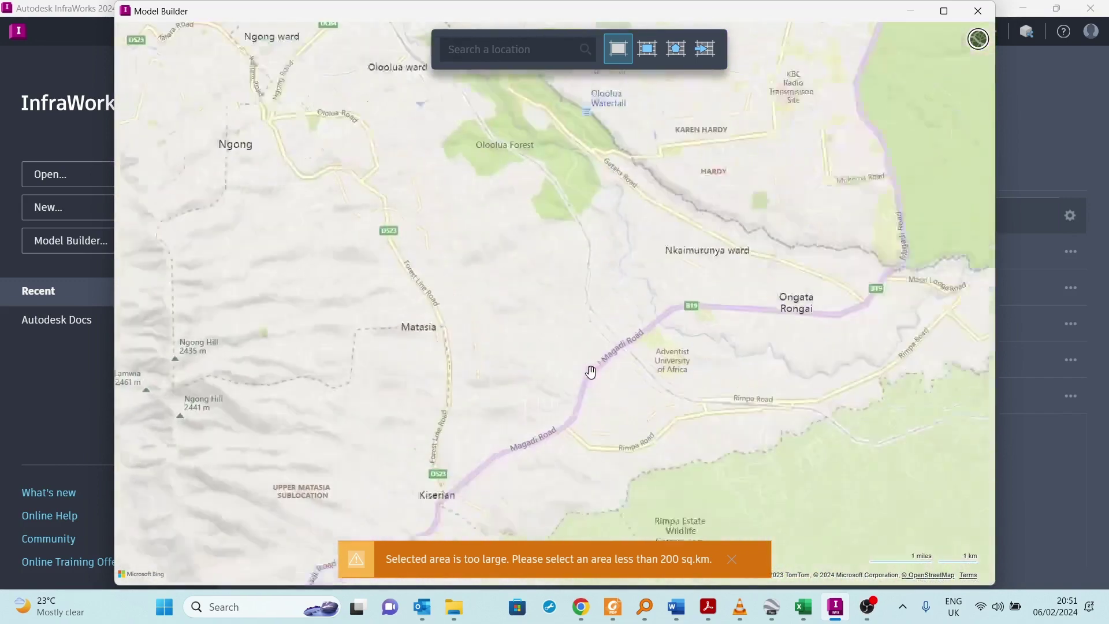
drag(589, 371, 495, 371)
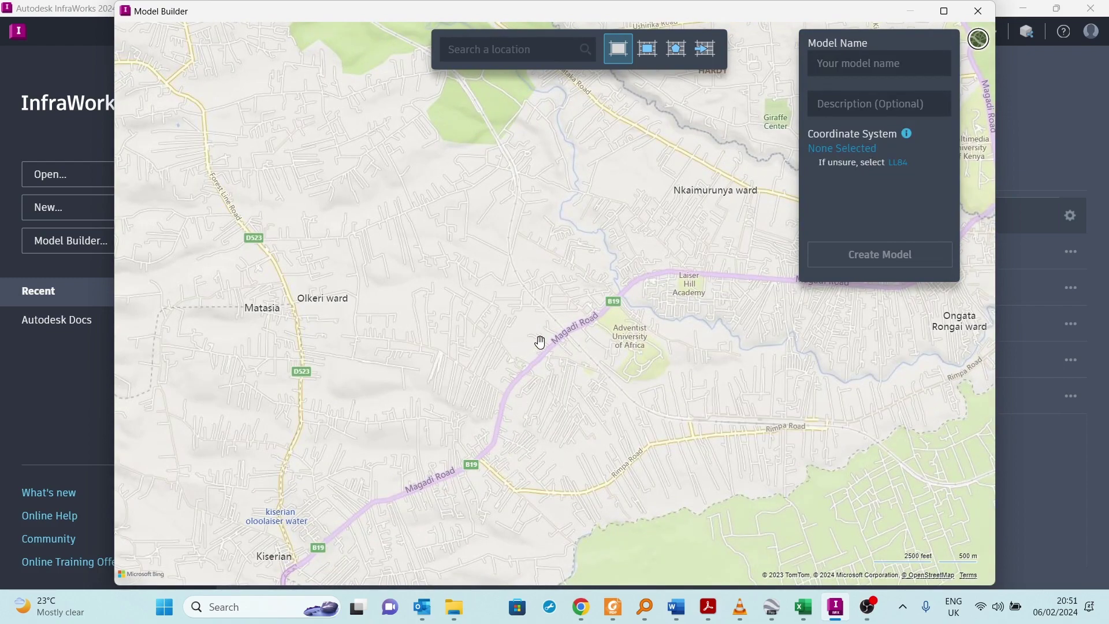
scroll(539, 343, up, 3)
drag(513, 428, 520, 374)
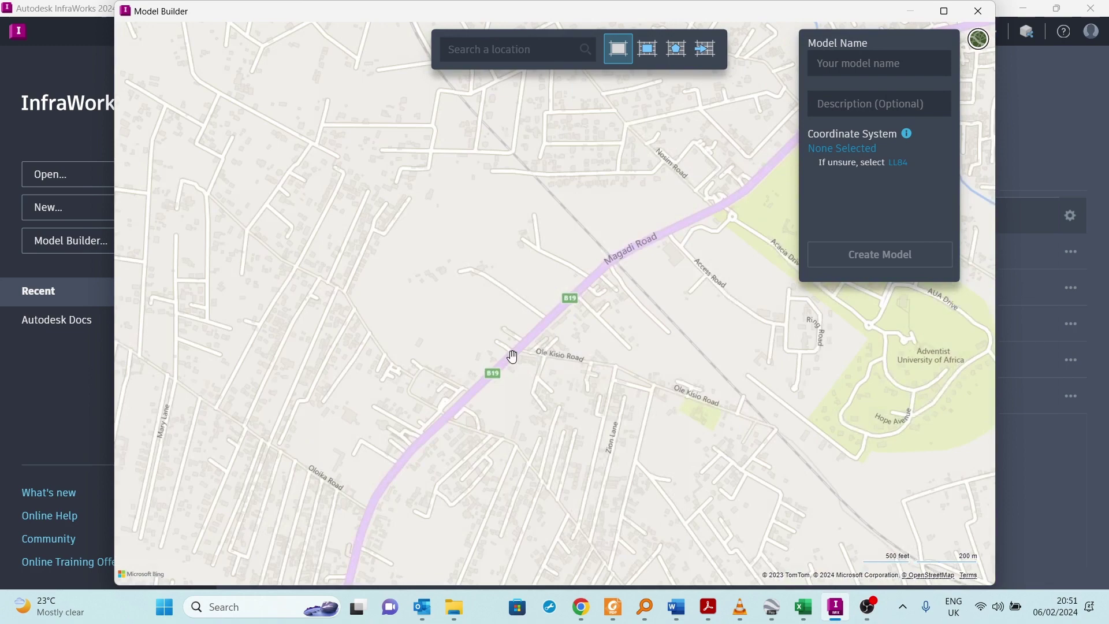
Switch the Model Builder basemap to aerial imagery and zoom in on the site
click(978, 42)
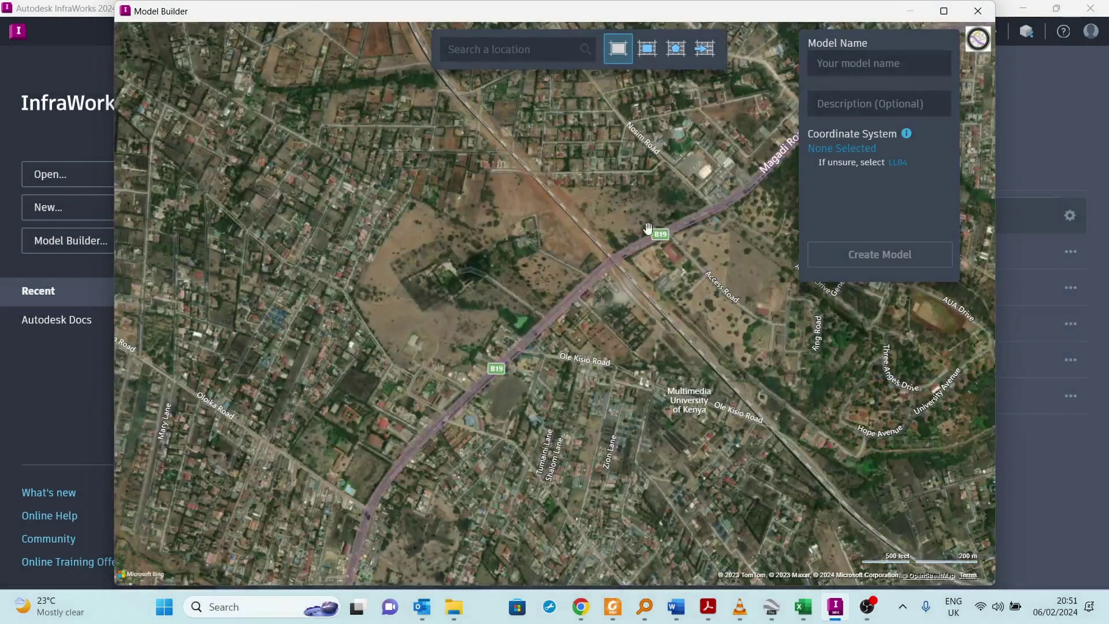
scroll(530, 320, up, 2)
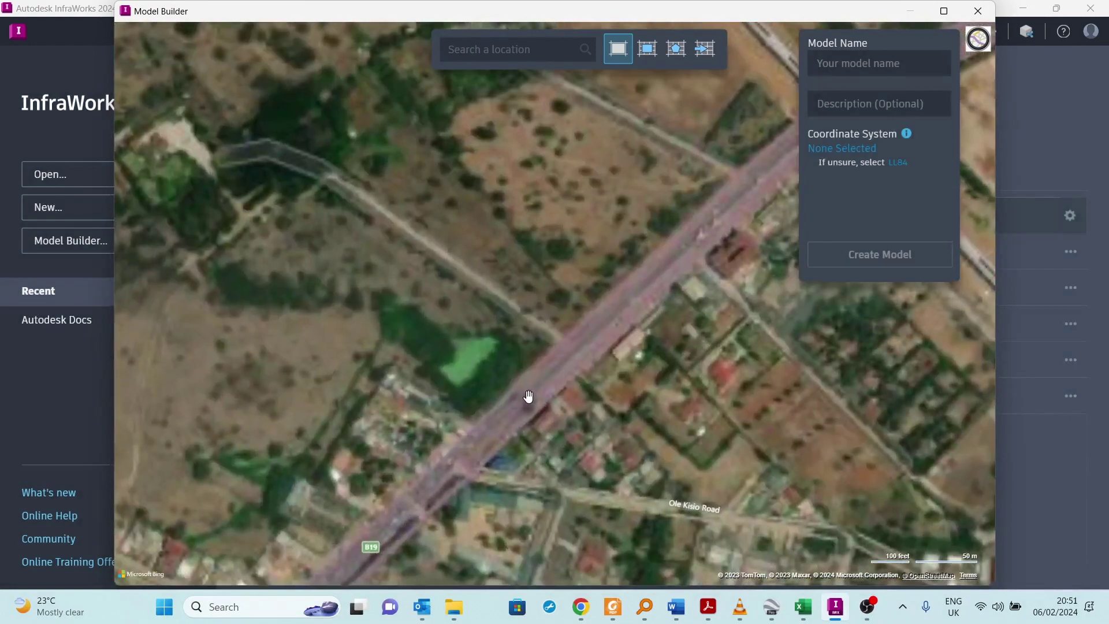
scroll(525, 376, down, 4)
scroll(532, 393, up, 3)
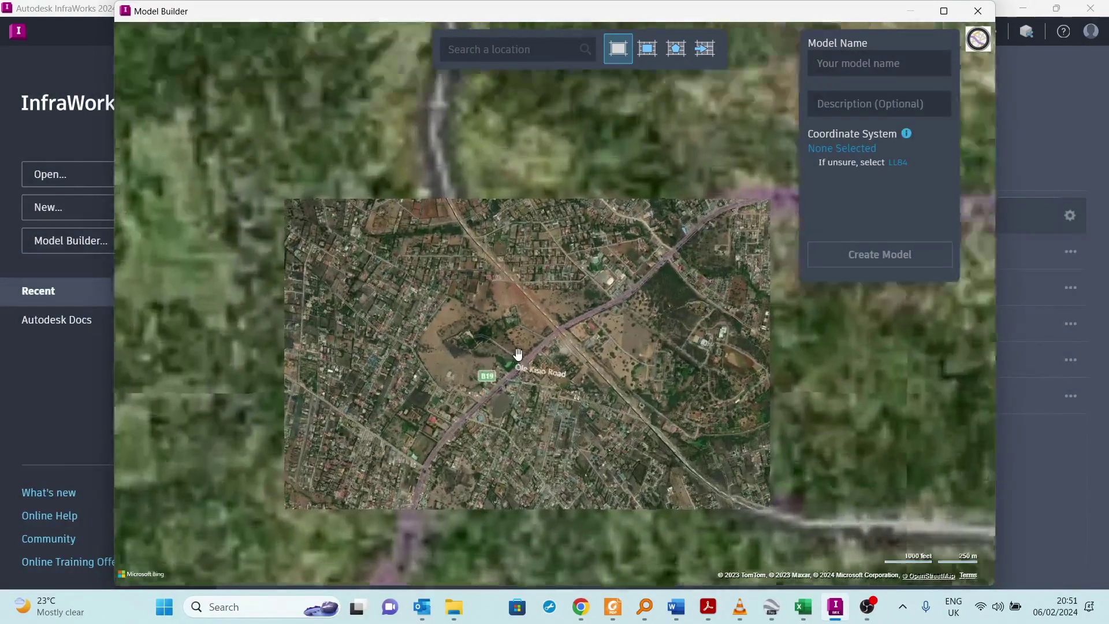
scroll(494, 378, up, 2)
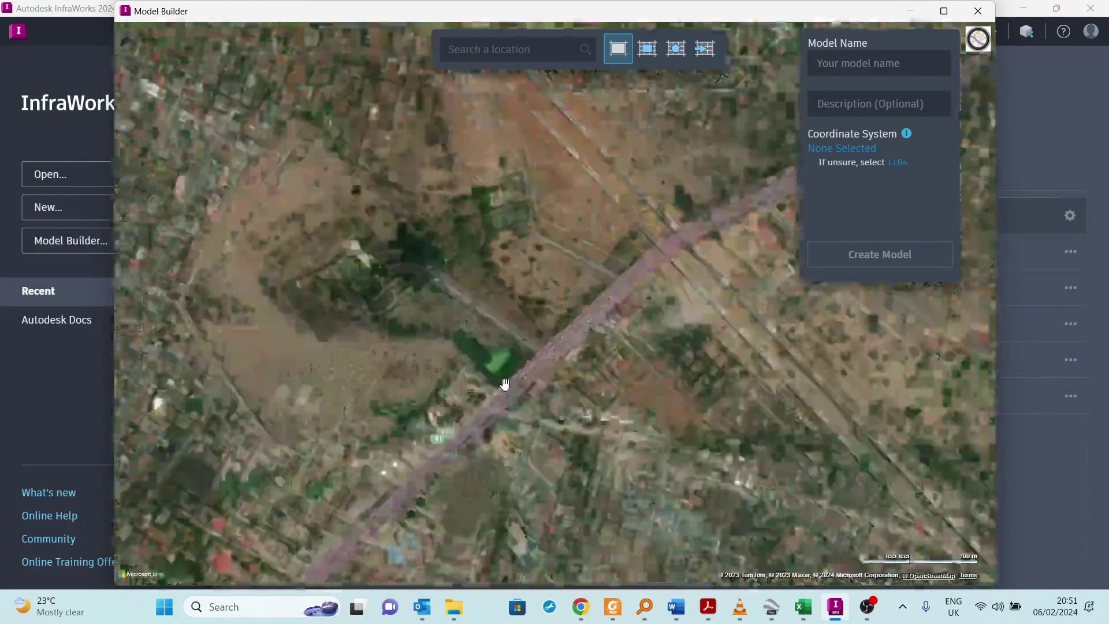
scroll(508, 381, down, 4)
scroll(537, 390, up, 2)
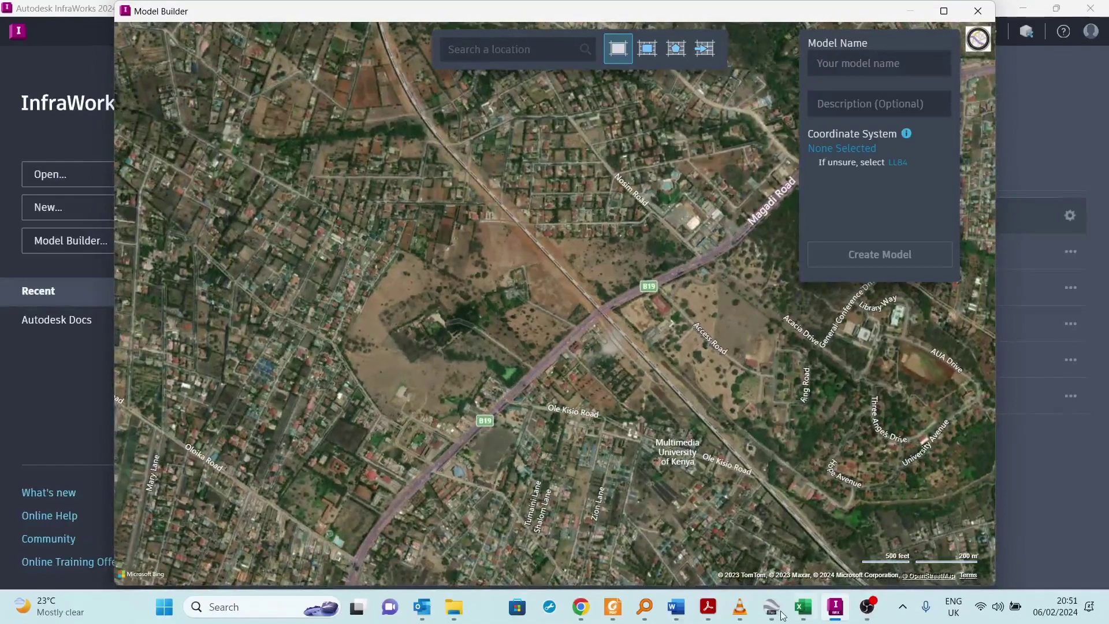
Compare the area with Google Earth, then return to InfraWorks
key(alt+Tab)
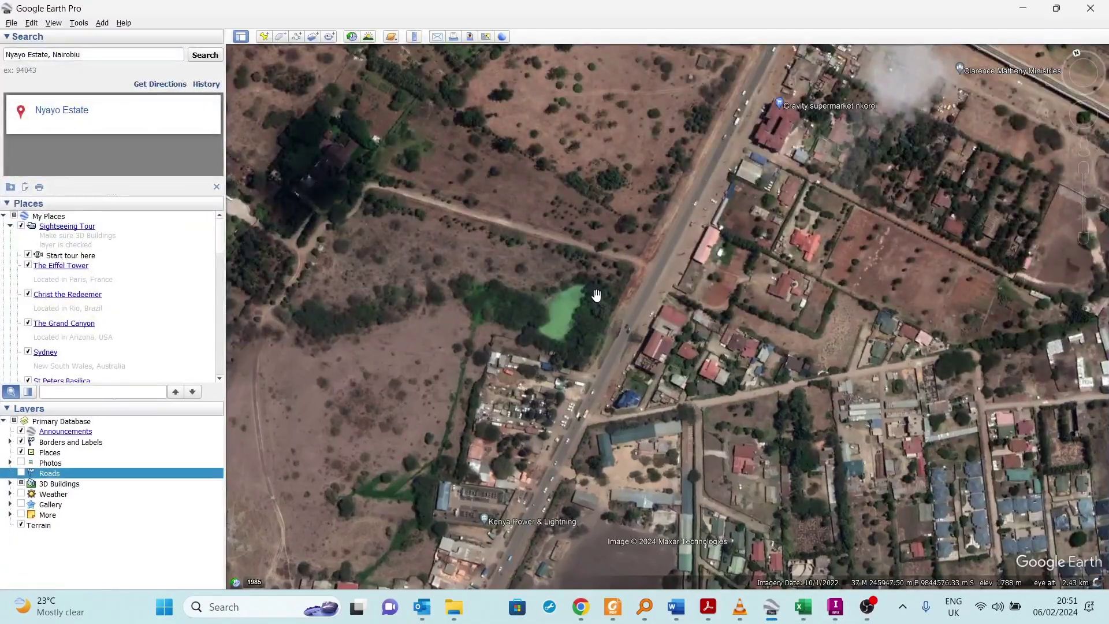
scroll(597, 295, down, 5)
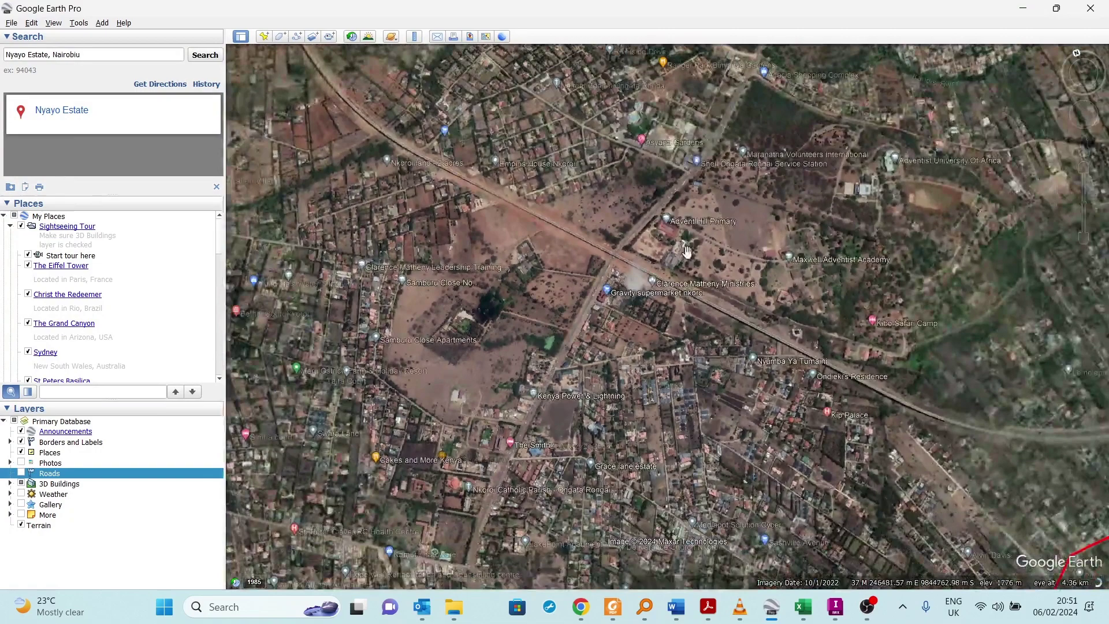
scroll(627, 299, up, 2)
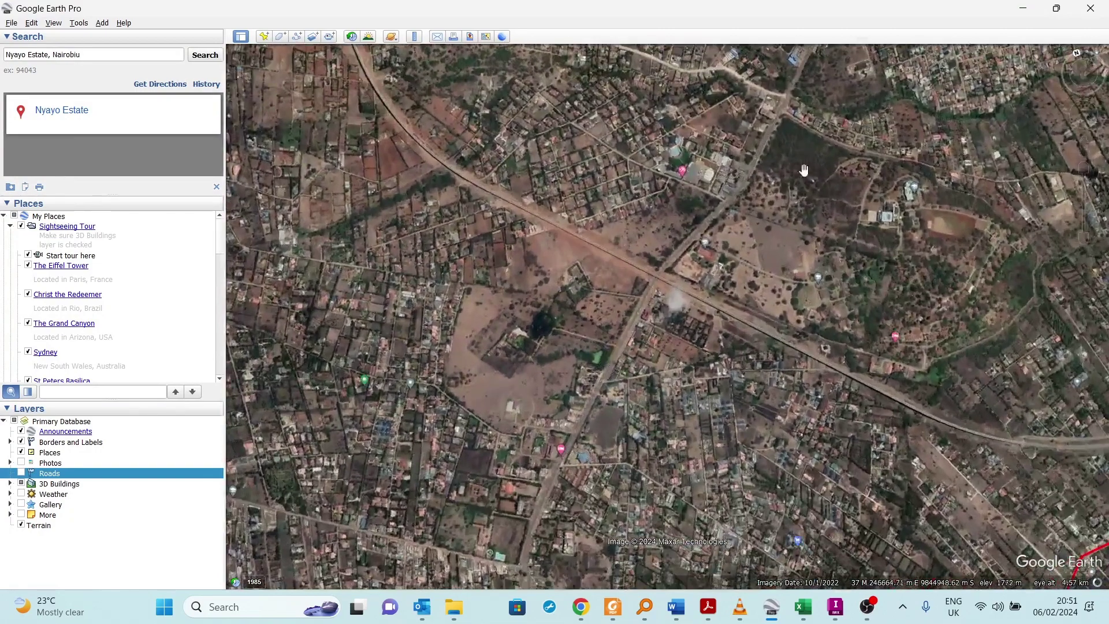
click(1022, 9)
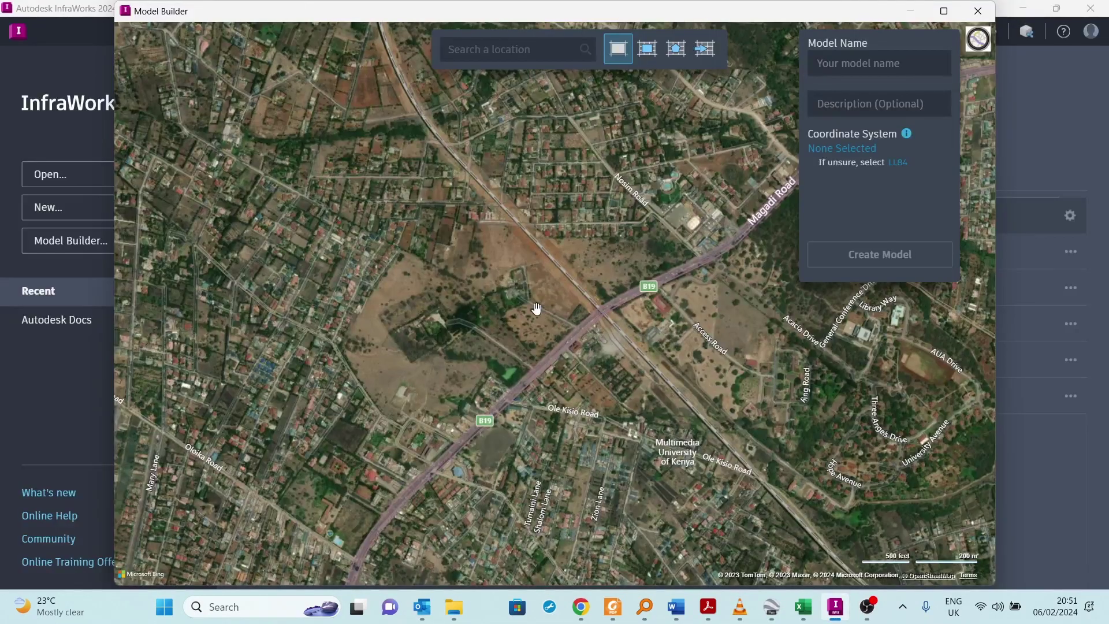
Draw a rectangular model area over Magadi Road and enlarge it up and left
drag(558, 343, 575, 280)
drag(570, 343, 588, 312)
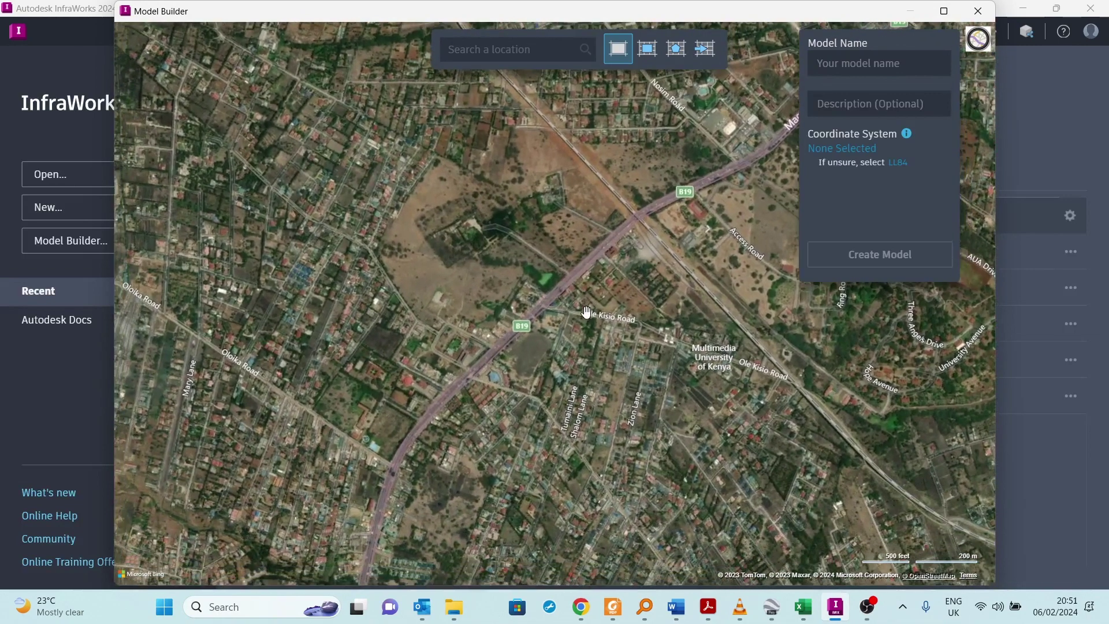
click(648, 50)
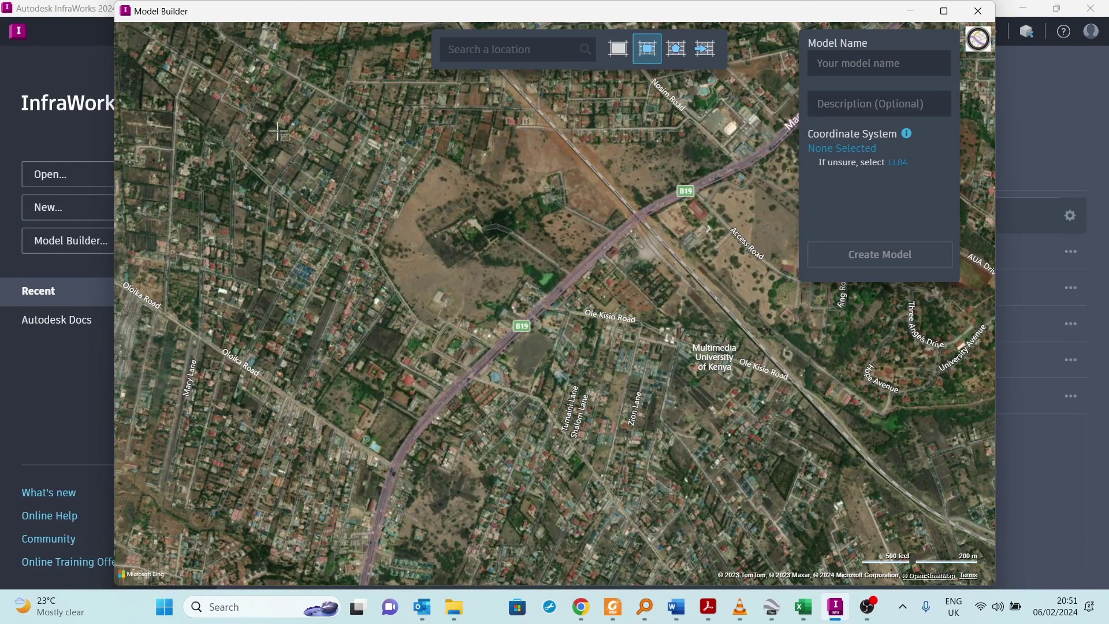
scroll(350, 168, down, 5)
drag(373, 217, 393, 248)
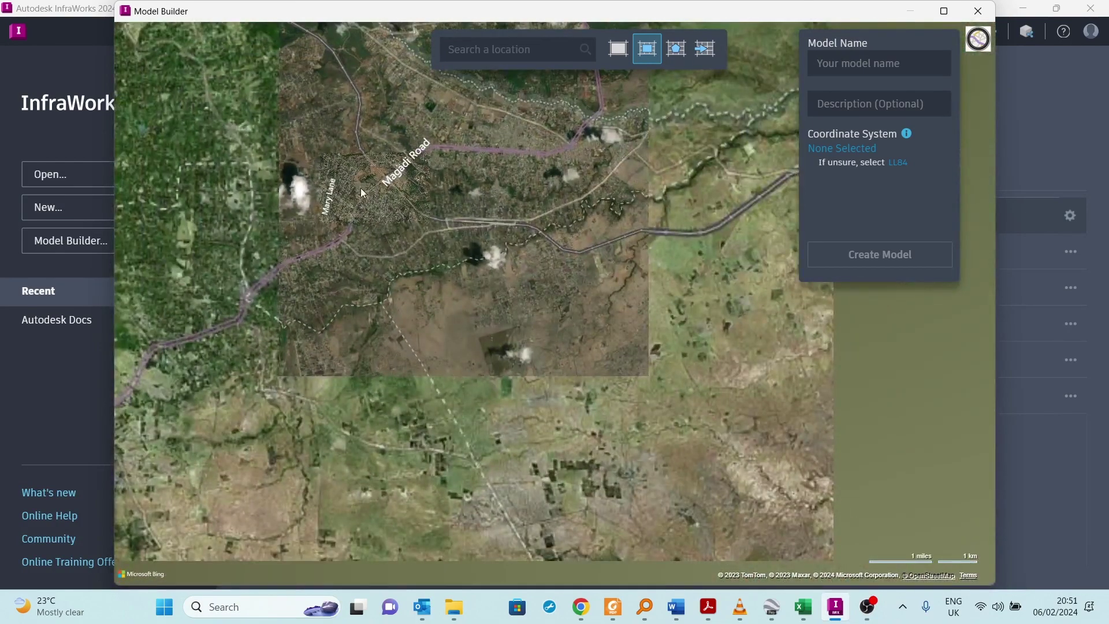
scroll(395, 231, up, 5)
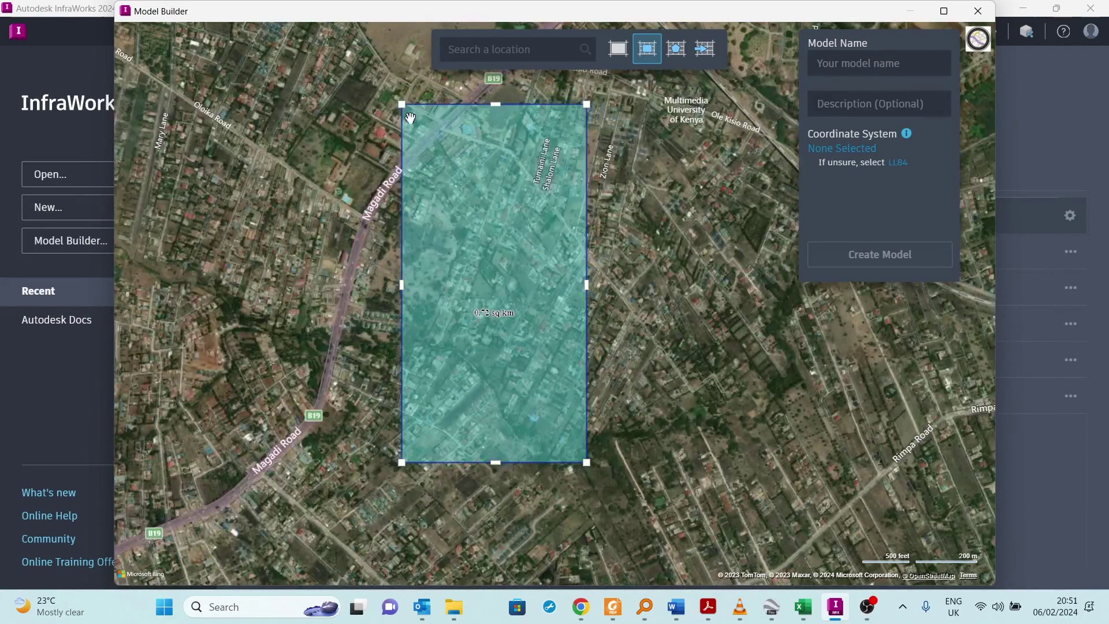
drag(402, 104, 177, 41)
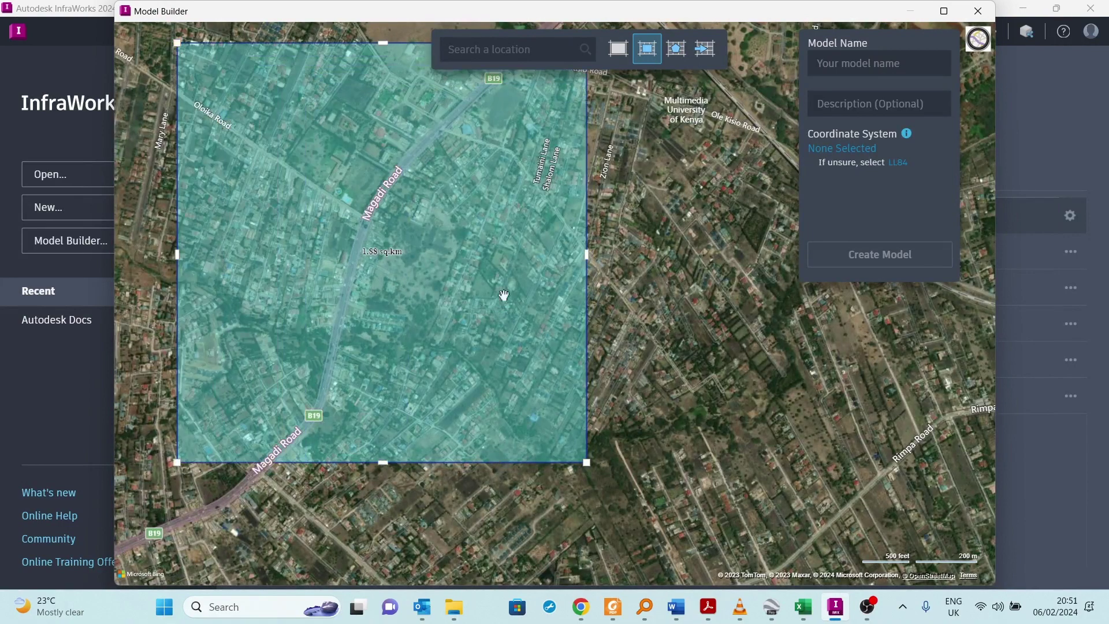
scroll(497, 289, down, 4)
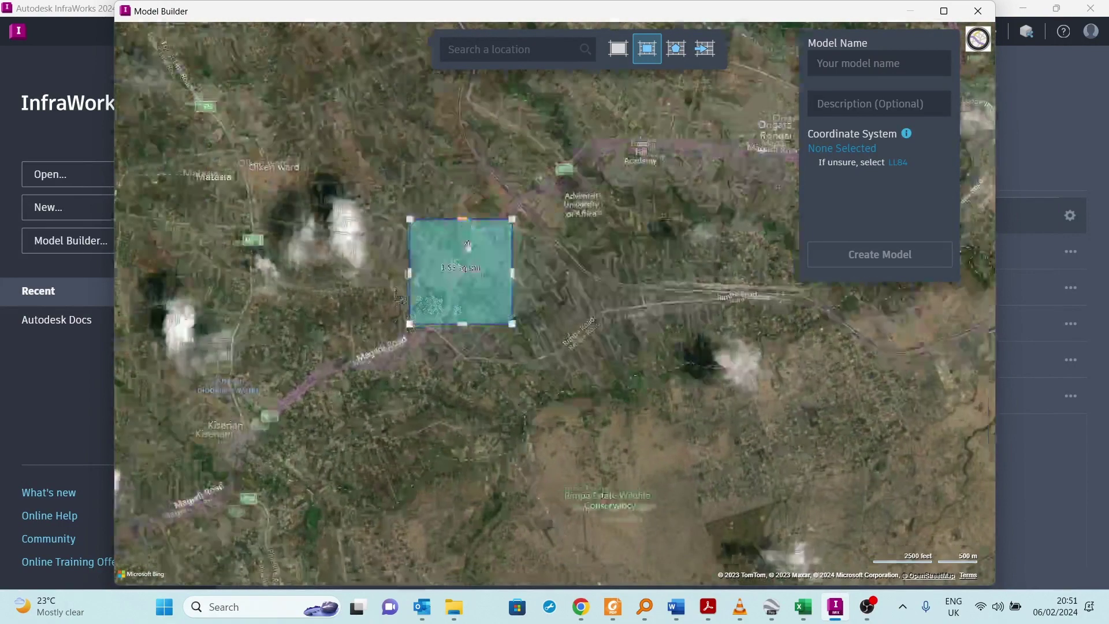
scroll(466, 226, up, 3)
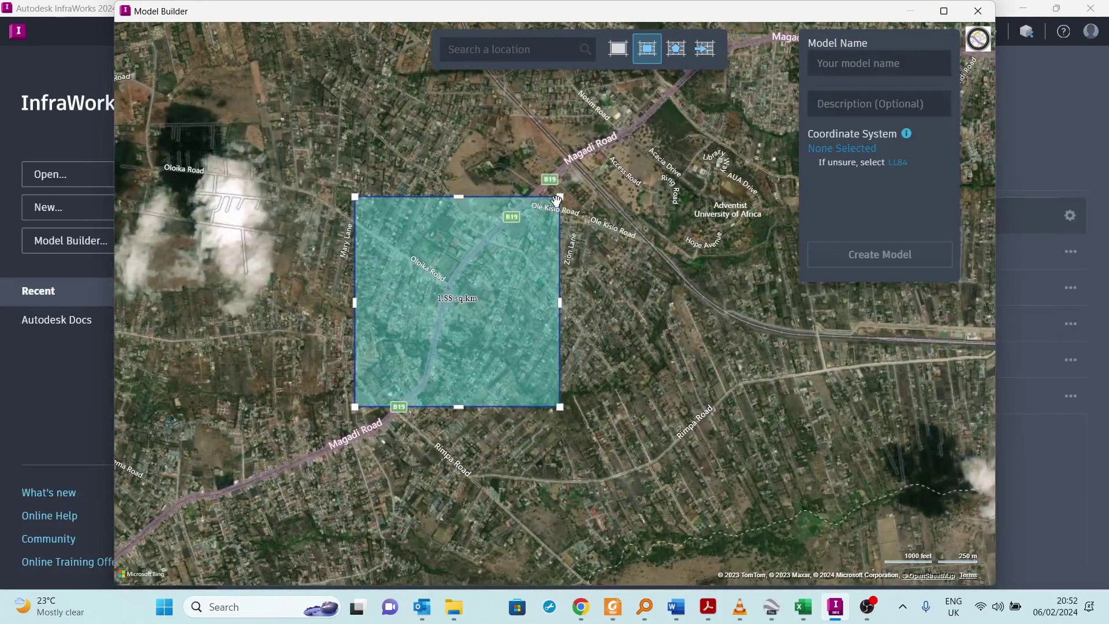
Adjust the rectangle's corners and edges to about 6.02 sq km and accept LL84
drag(560, 198, 725, 78)
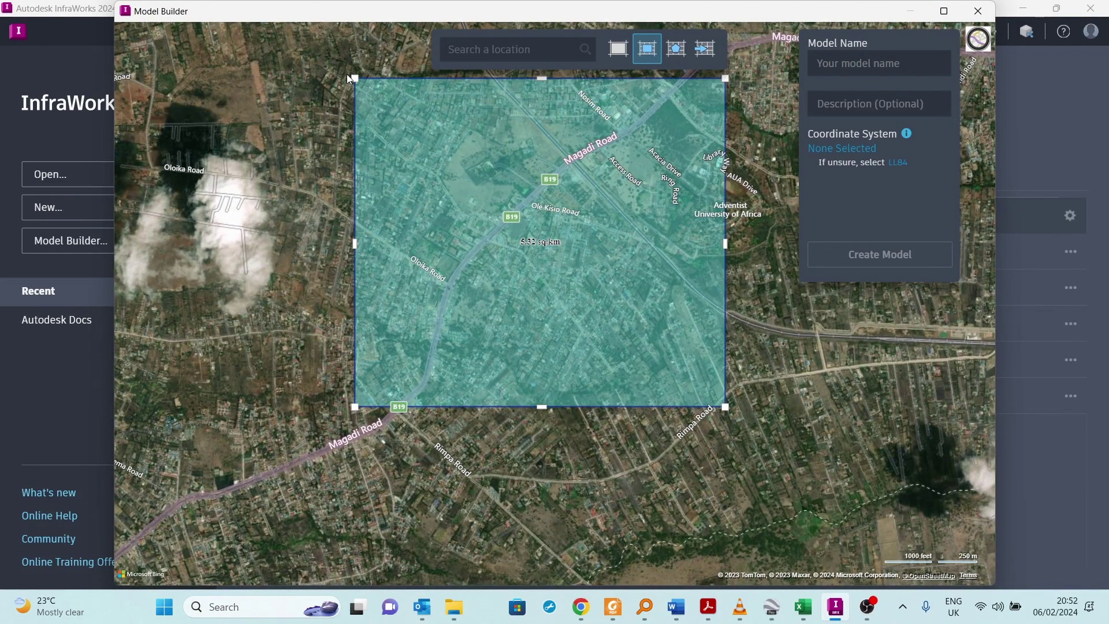
drag(312, 56, 297, 40)
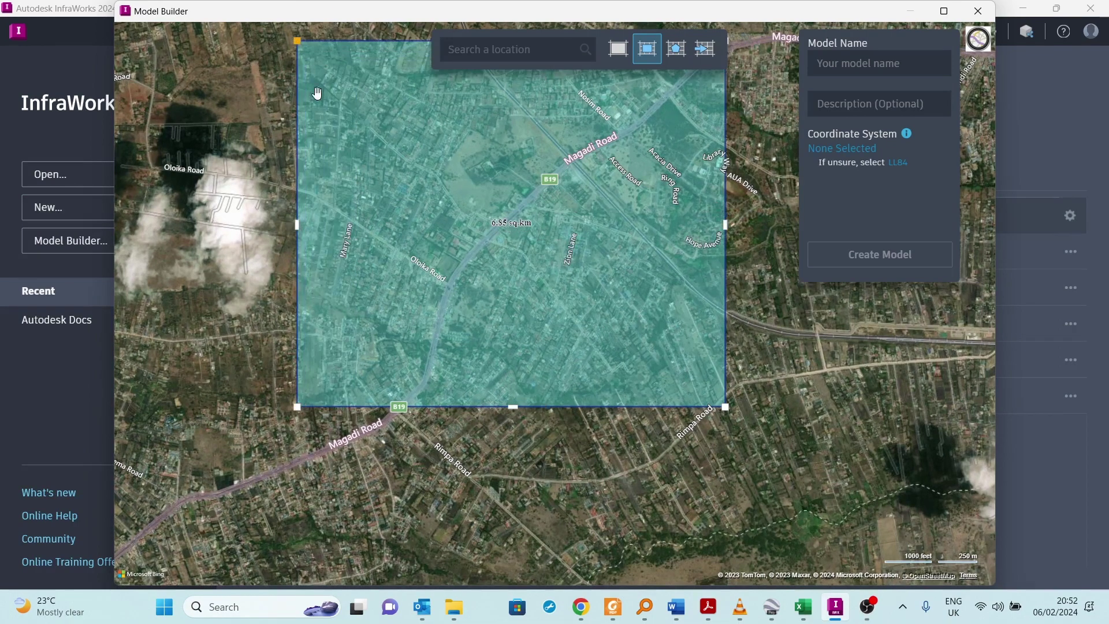
drag(511, 406, 505, 324)
scroll(670, 396, down, 5)
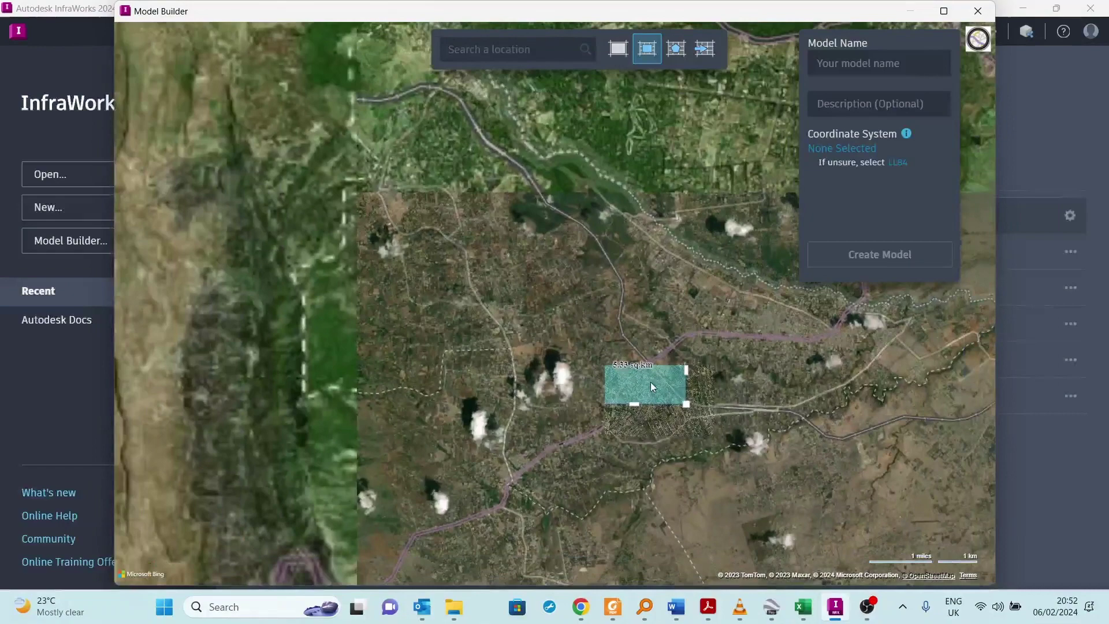
scroll(650, 382, up, 3)
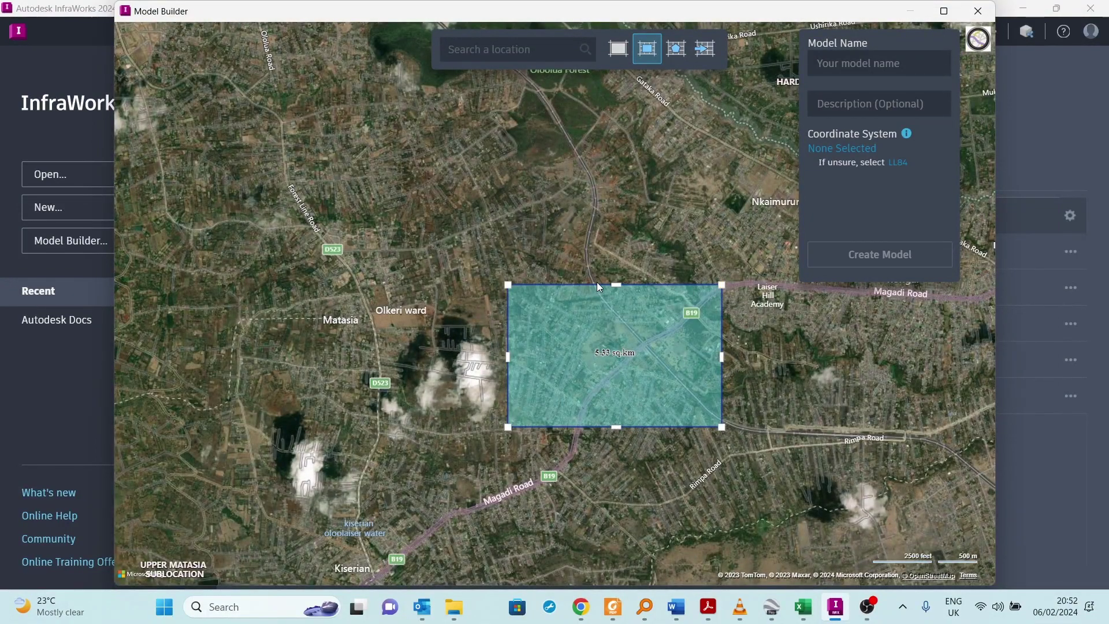
drag(615, 282, 614, 267)
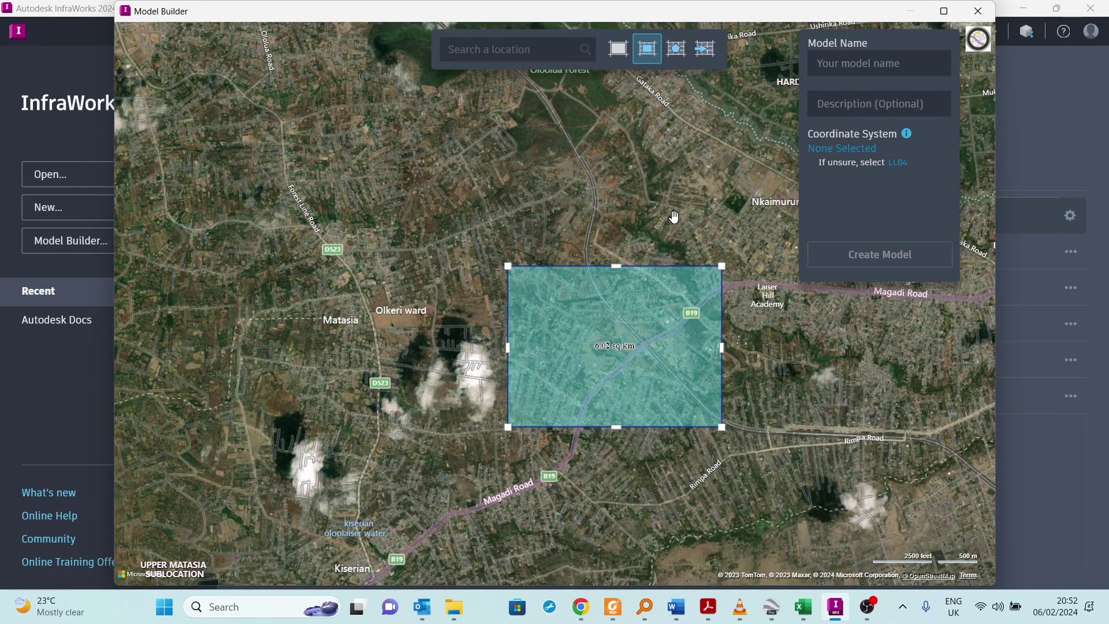
click(900, 163)
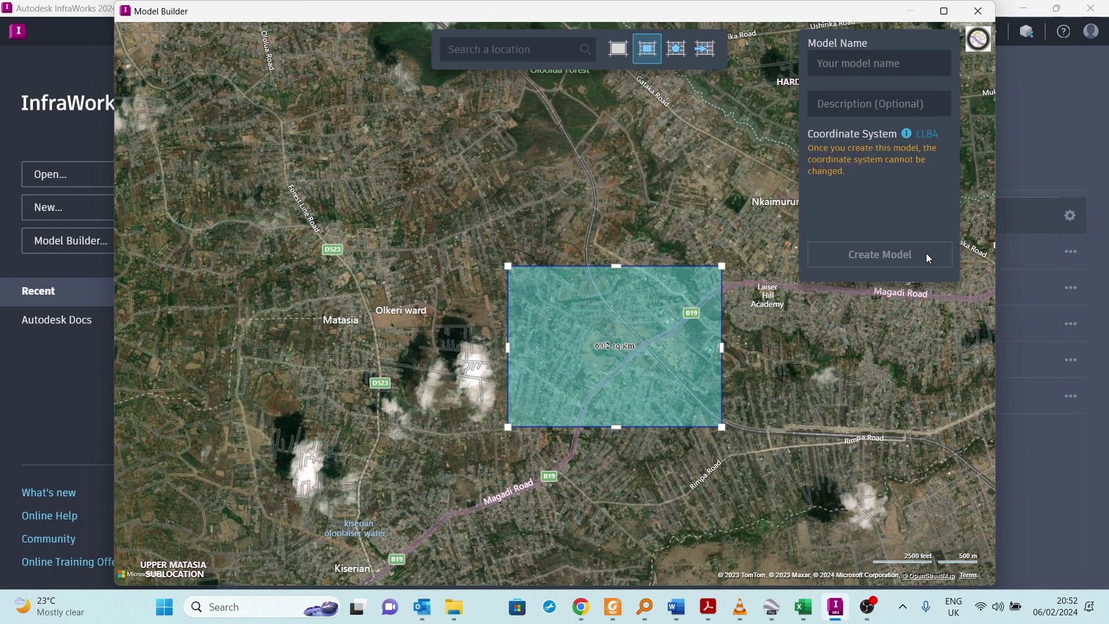
Open the coordinate system chooser and browse its categories
click(925, 134)
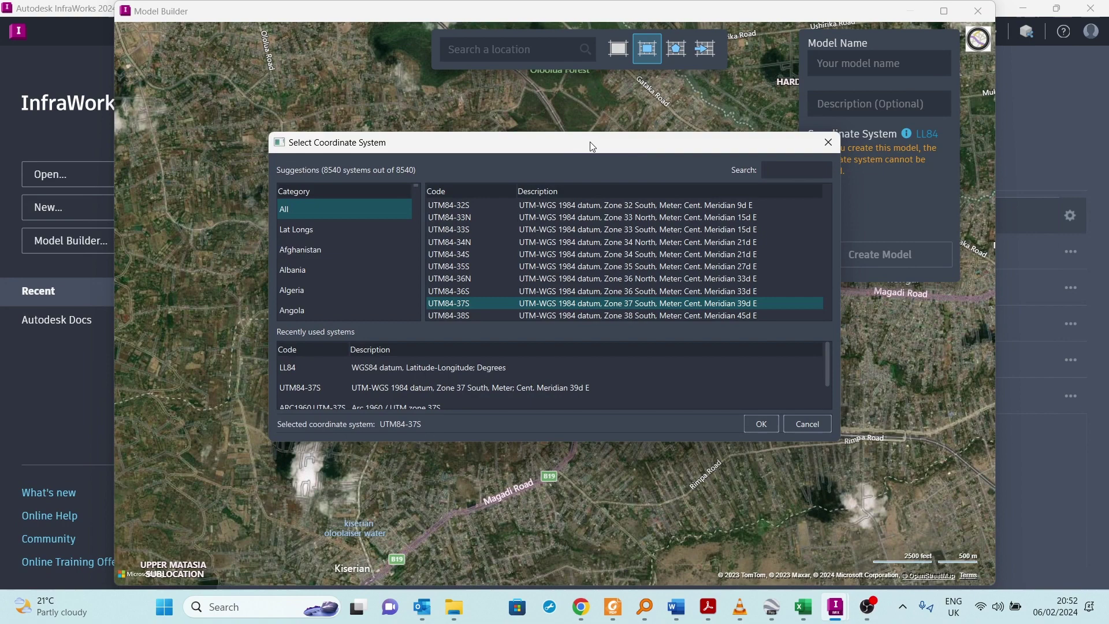
drag(592, 146, 607, 113)
scroll(345, 217, down, 10)
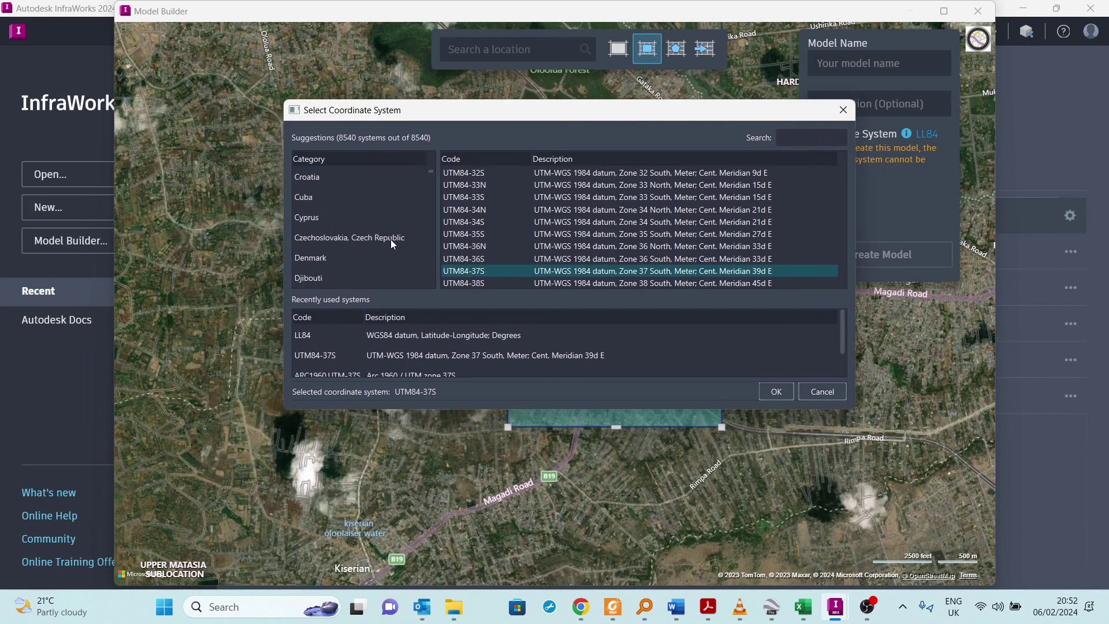
scroll(386, 249, down, 20)
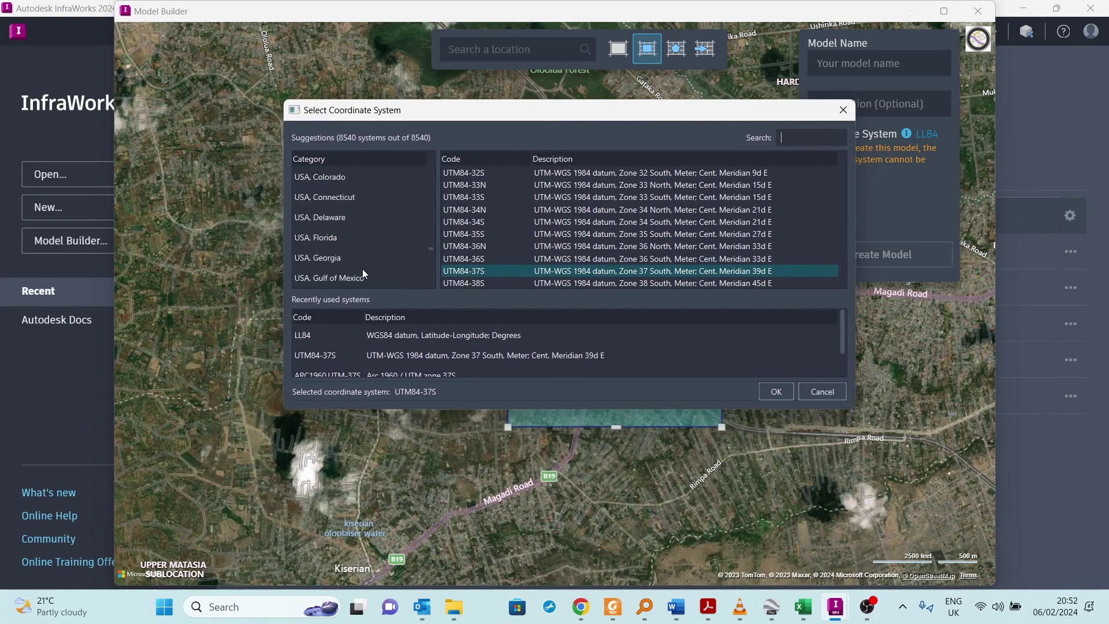
scroll(355, 271, down, 15)
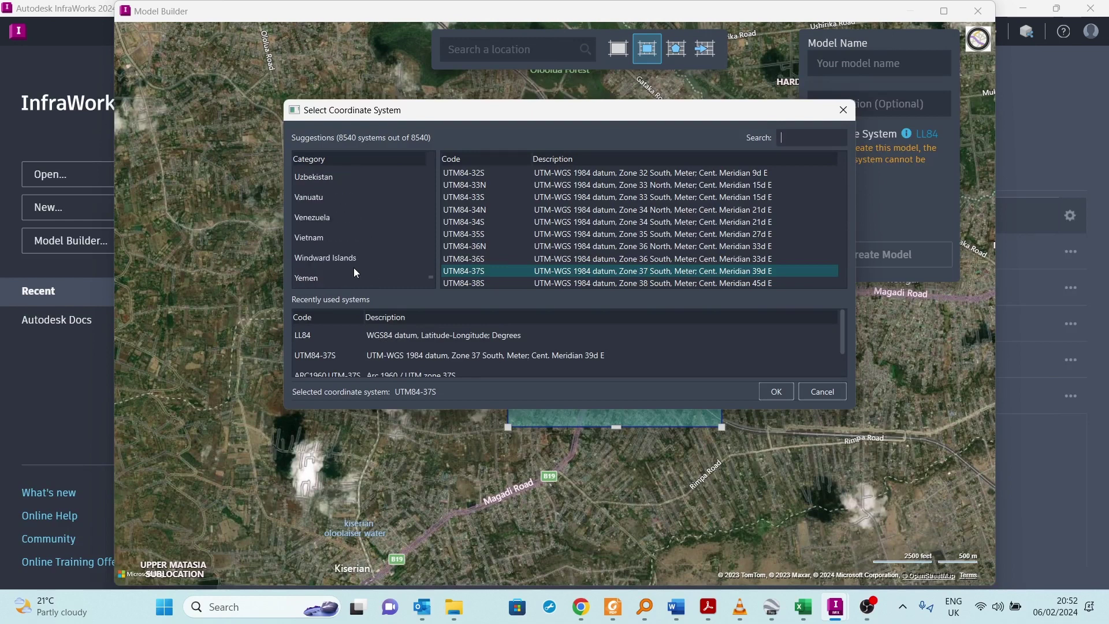
scroll(346, 257, down, 3)
scroll(344, 255, up, 1)
scroll(345, 255, down, 1)
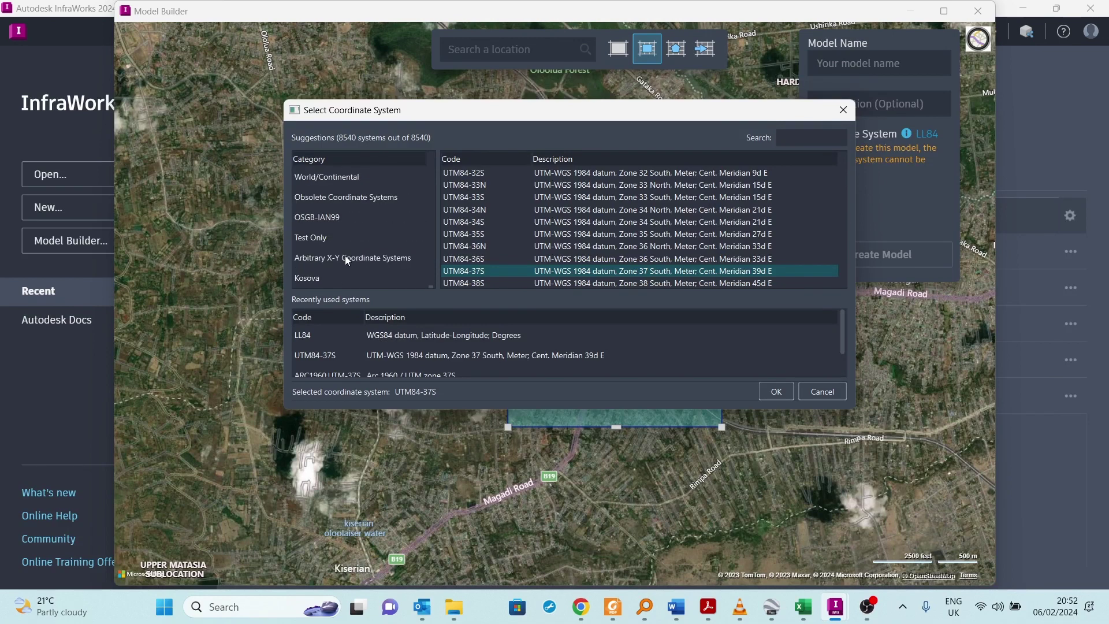
scroll(345, 255, up, 10)
Filter to the UTM, WGS84 Datum category and confirm UTM84-37S
click(324, 217)
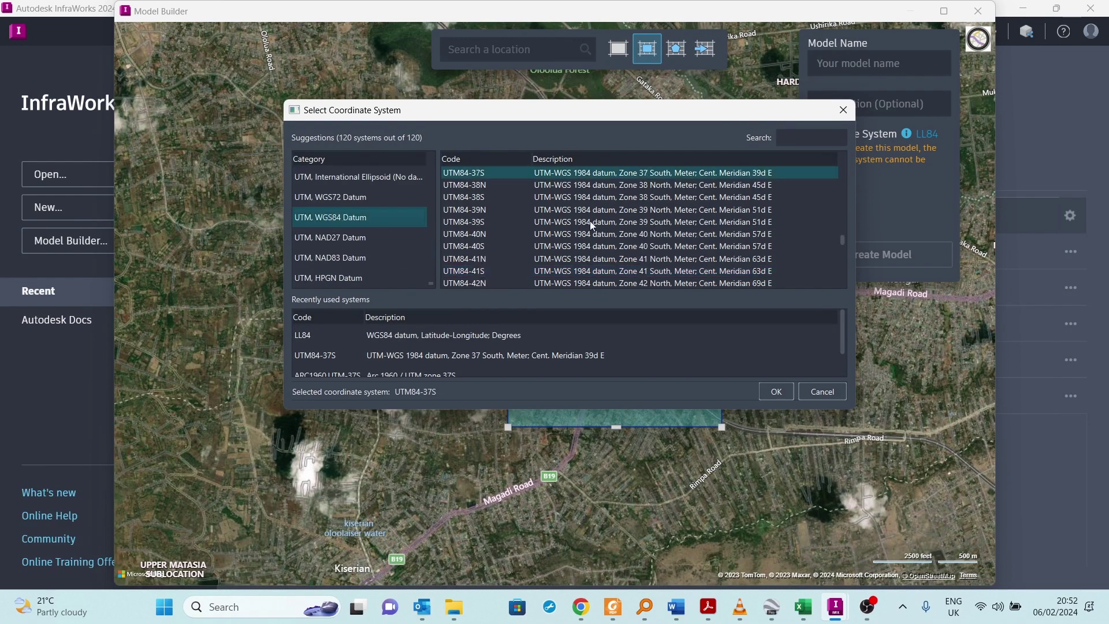
scroll(592, 231, down, 13)
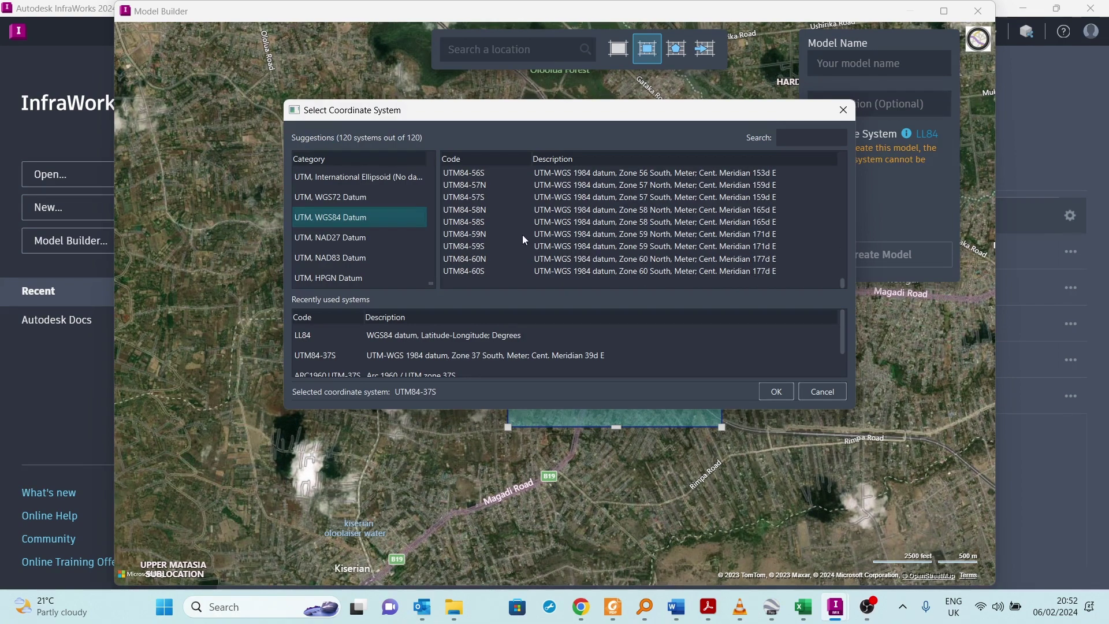
scroll(508, 231, up, 1)
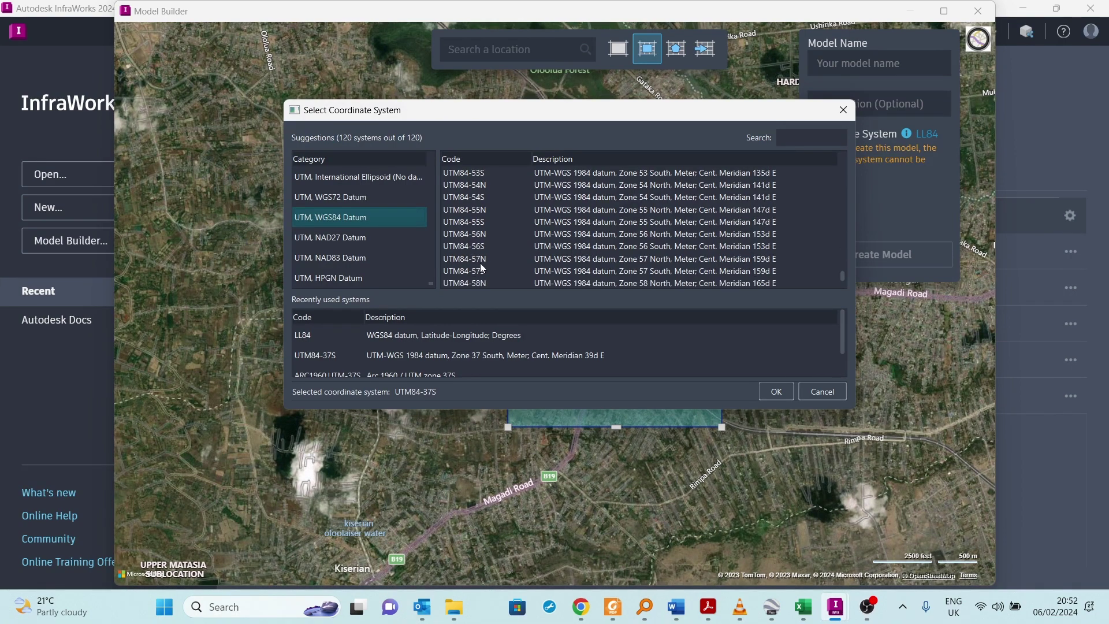
scroll(485, 220, up, 4)
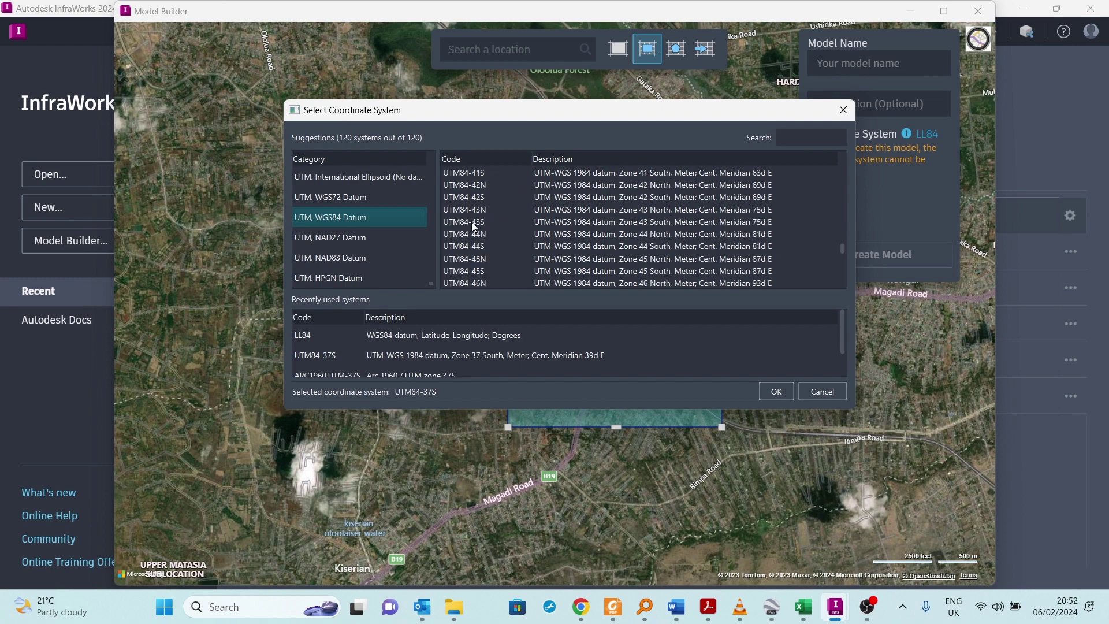
scroll(473, 227, up, 5)
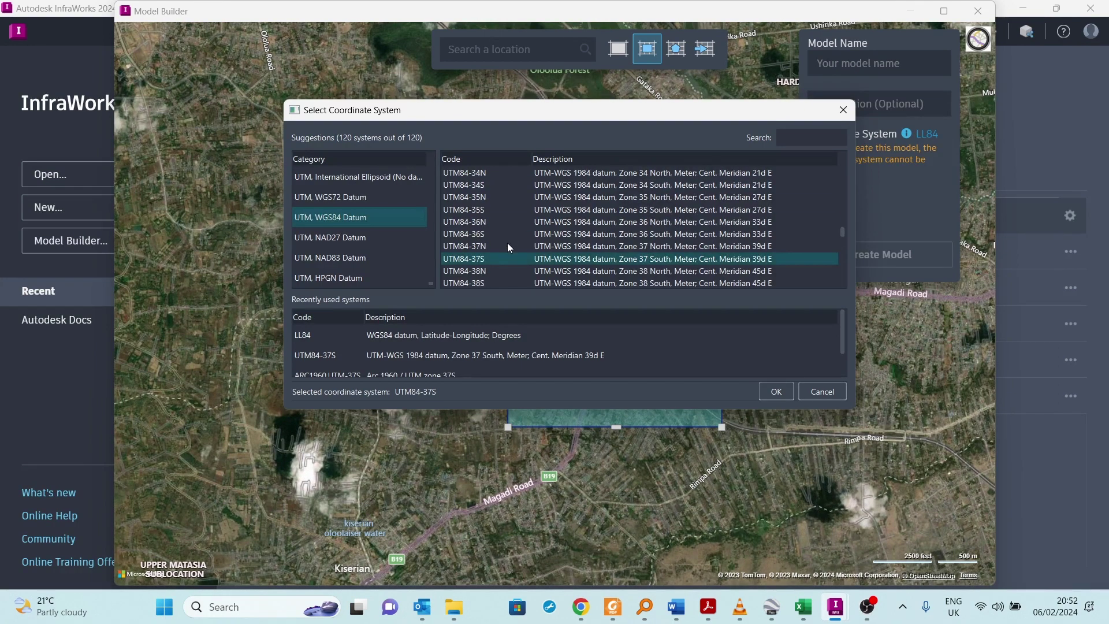
click(764, 397)
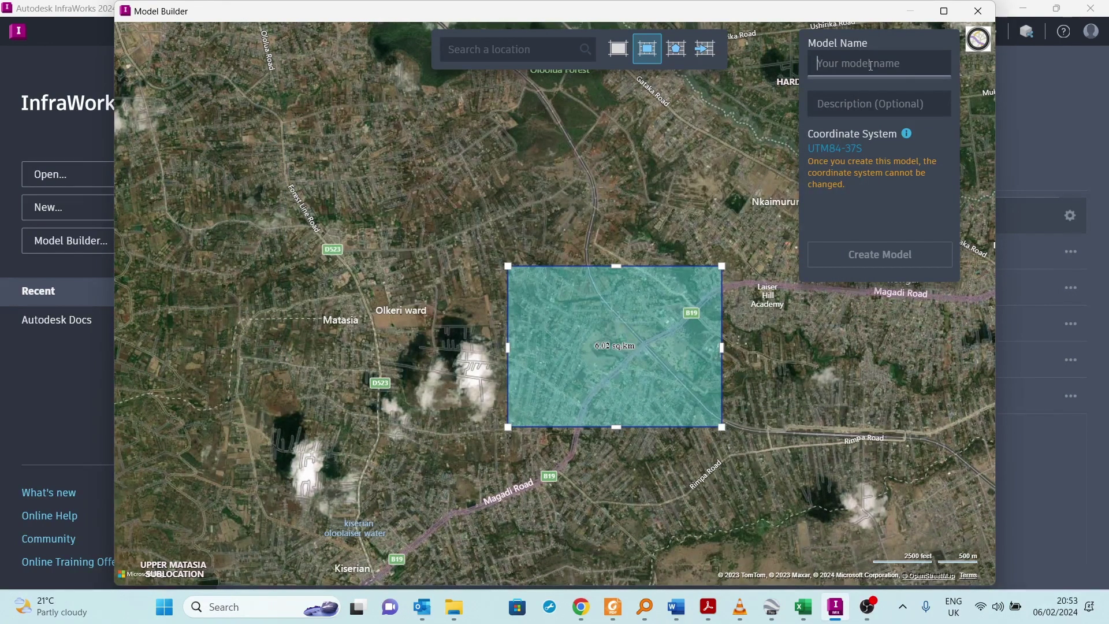
Name the model 'nkoroi', create it, and continue past the preparation notice
text(nkoroi)
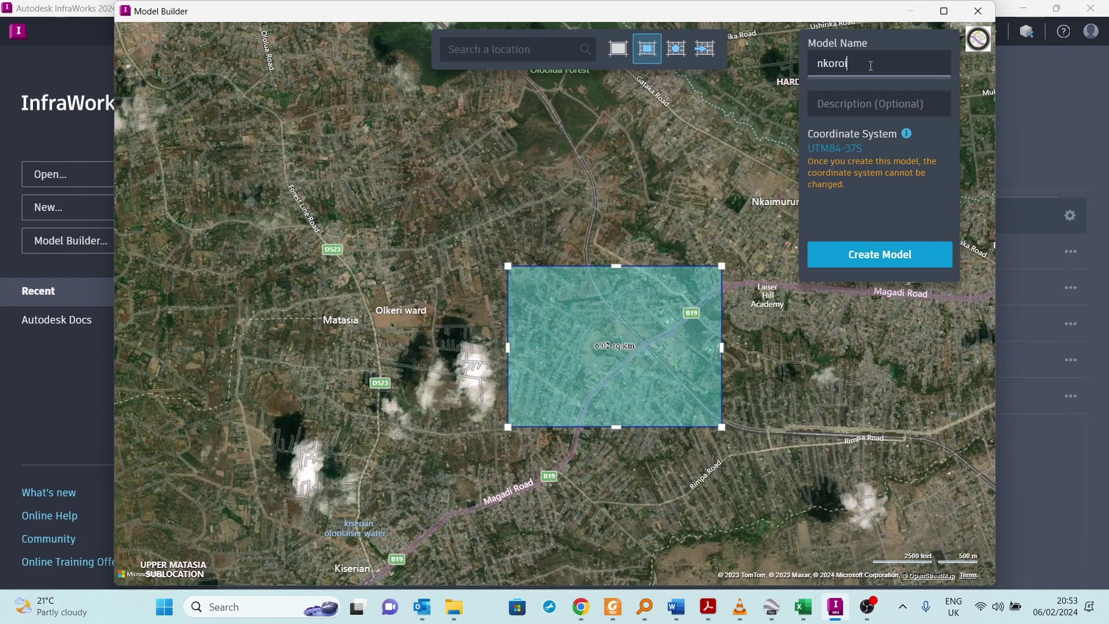
click(879, 253)
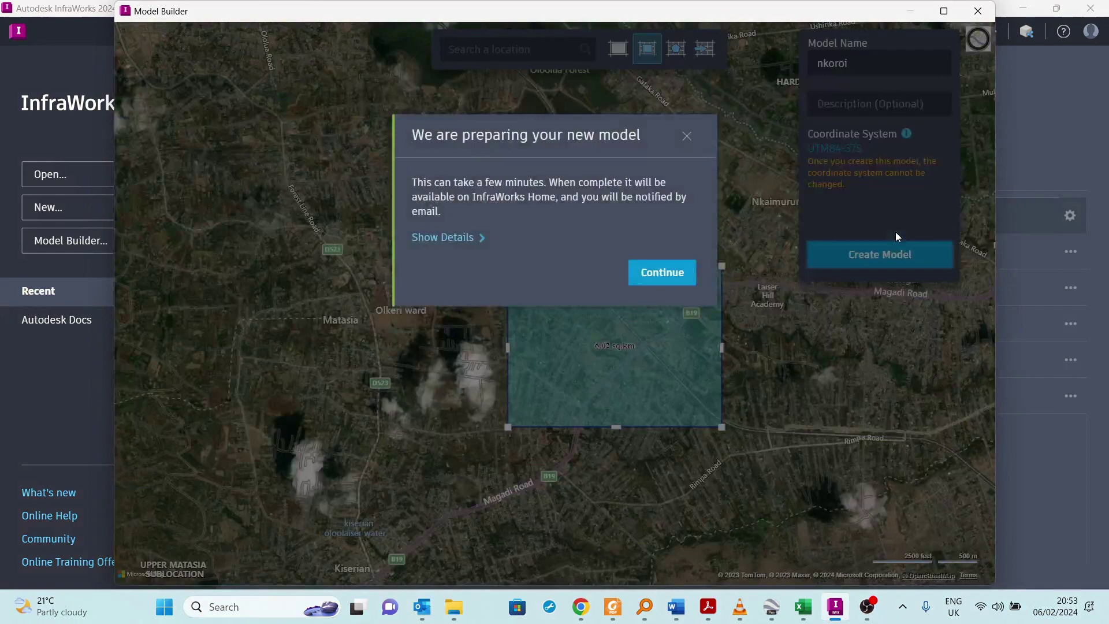
click(675, 280)
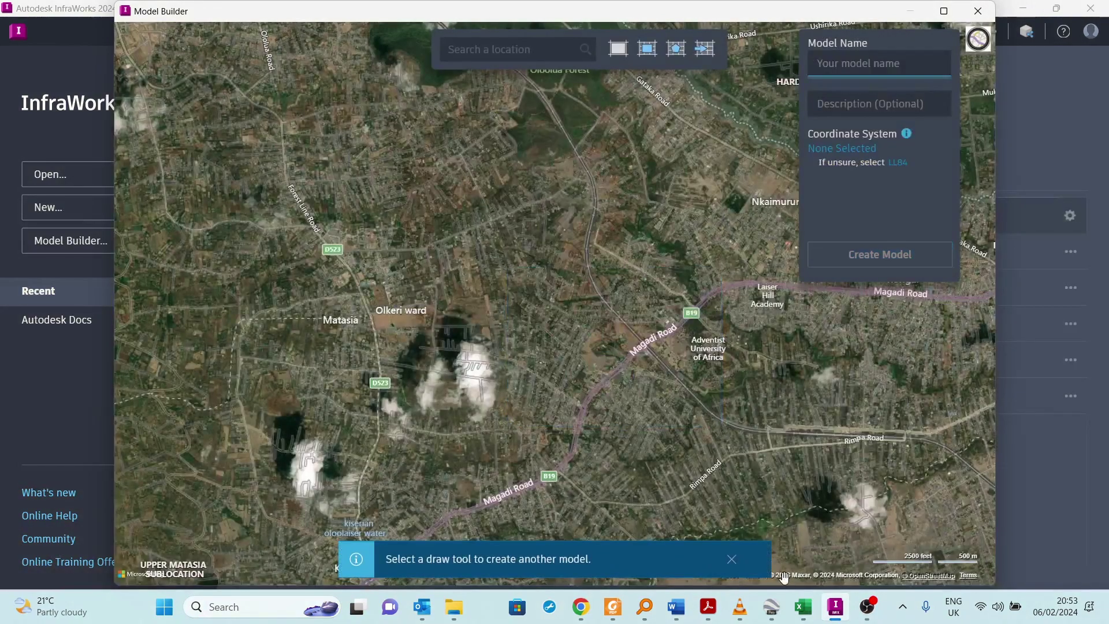
mouse_move(870, 619)
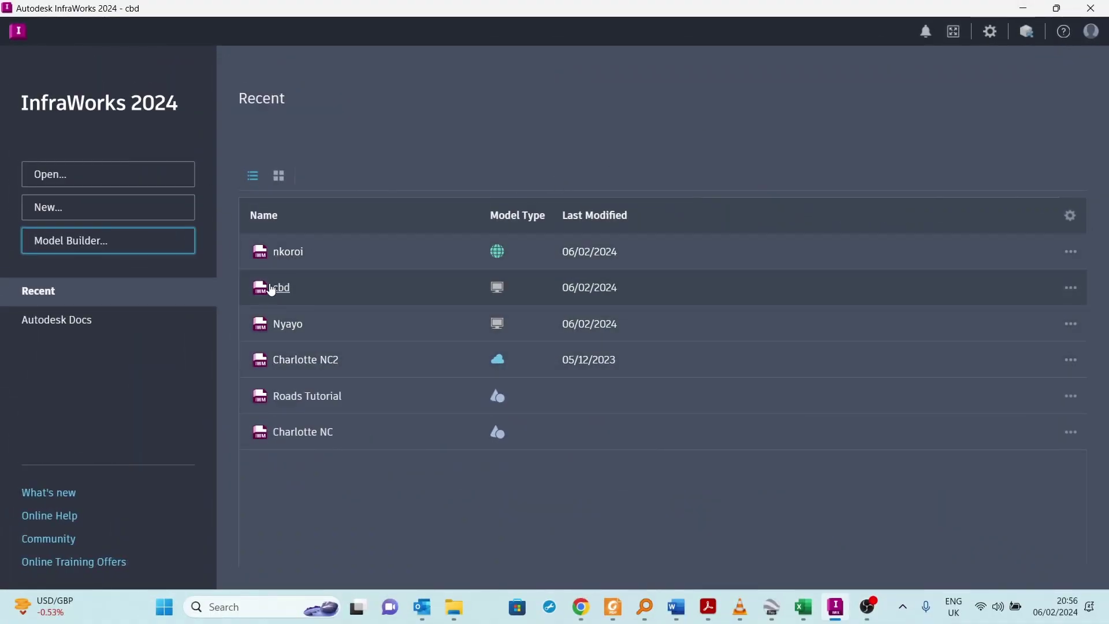
Open the nkoroi model from the Recent models list
click(289, 257)
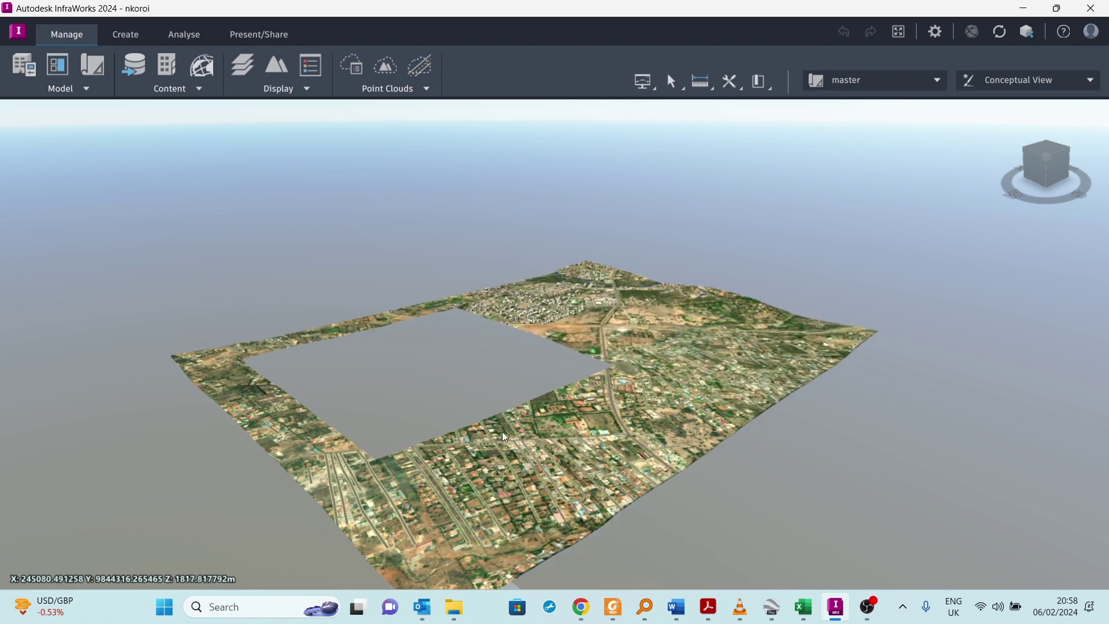
middle_drag(530, 405, 583, 386)
scroll(583, 386, up, 5)
scroll(583, 386, up, 5)
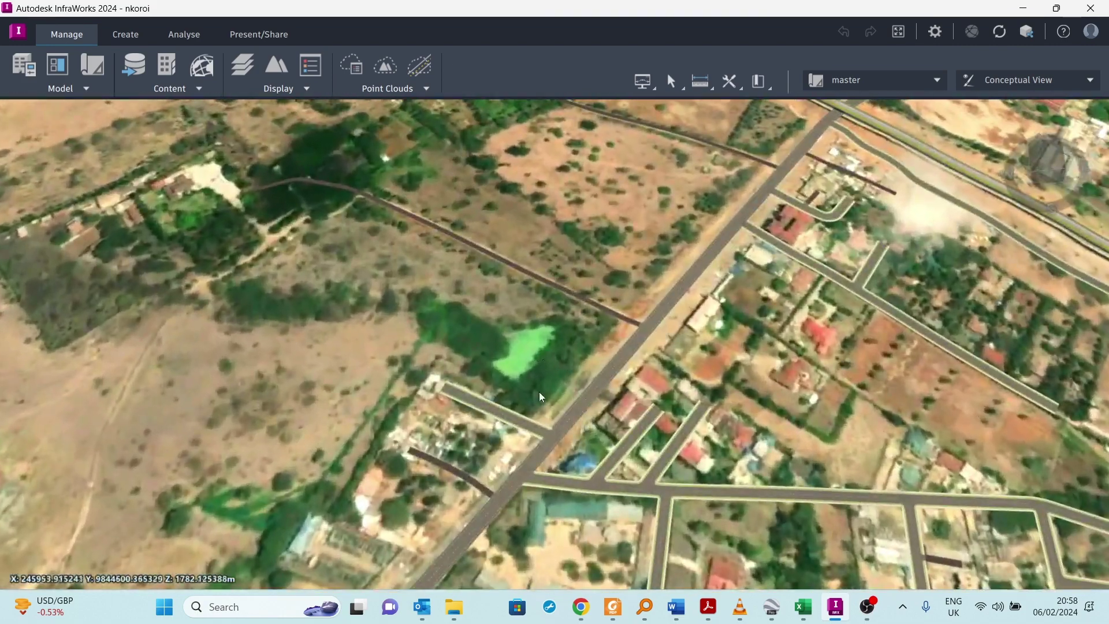
scroll(541, 397, down, 3)
middle_drag(541, 397, 566, 369)
scroll(566, 368, up, 3)
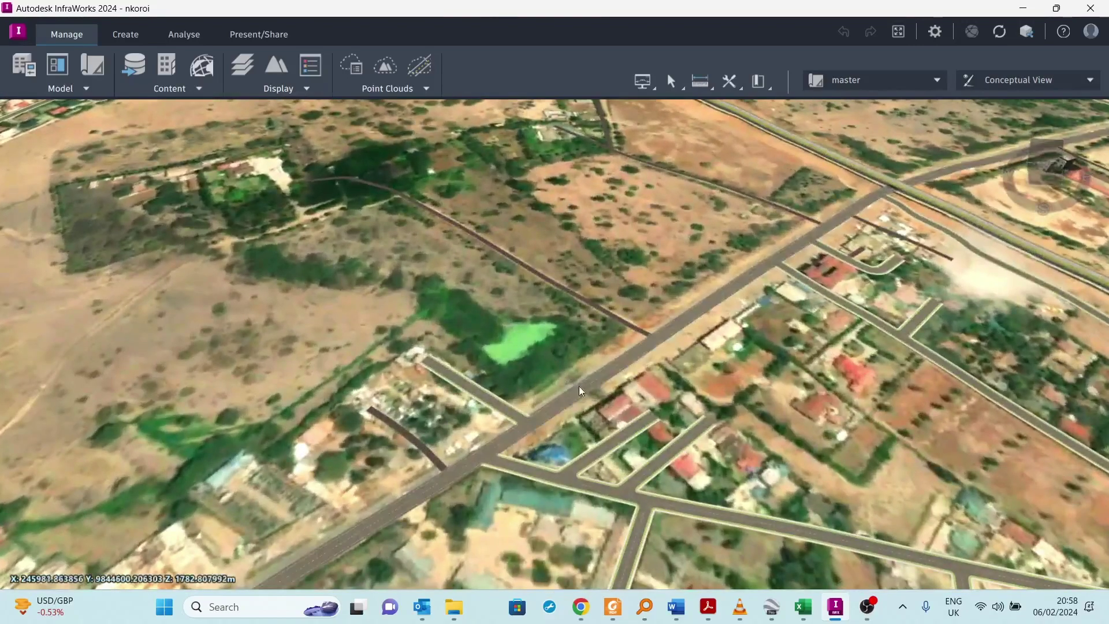
scroll(573, 378, down, 1)
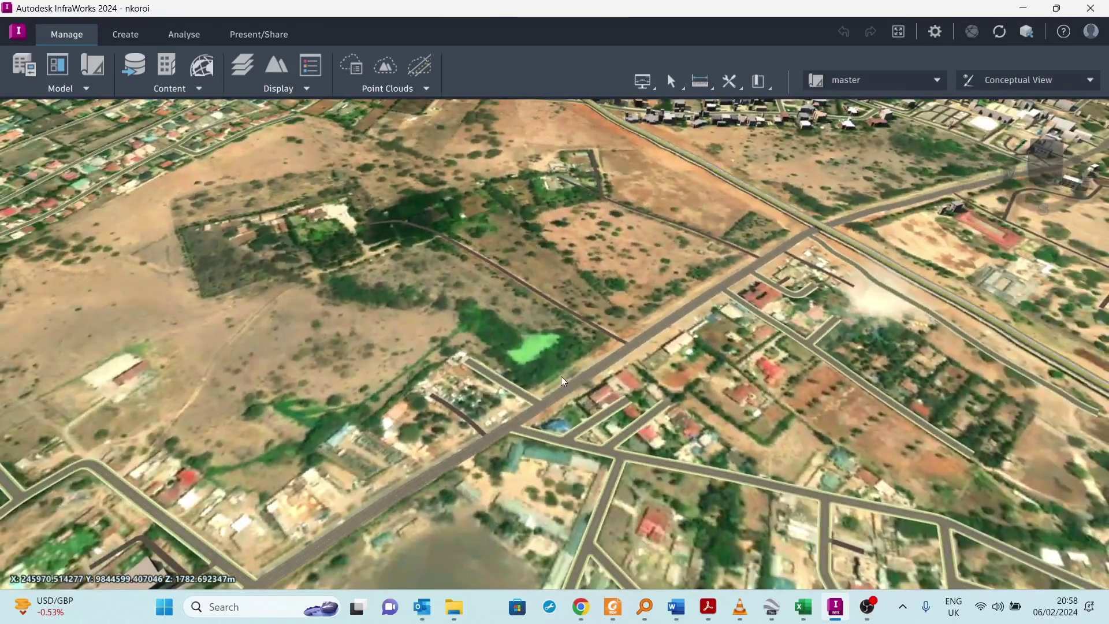
middle_drag(547, 372, 514, 413)
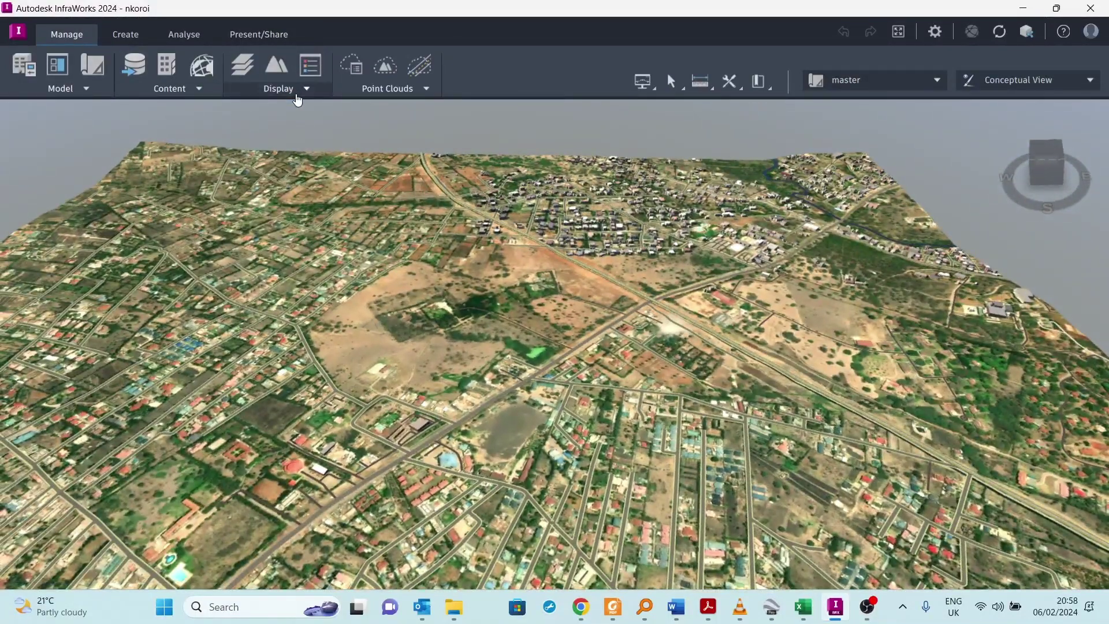
Add an Elevation terrain theme (1737–1850 m, 7 rules) with USGS DEM palette and partial transparency
click(297, 92)
click(296, 128)
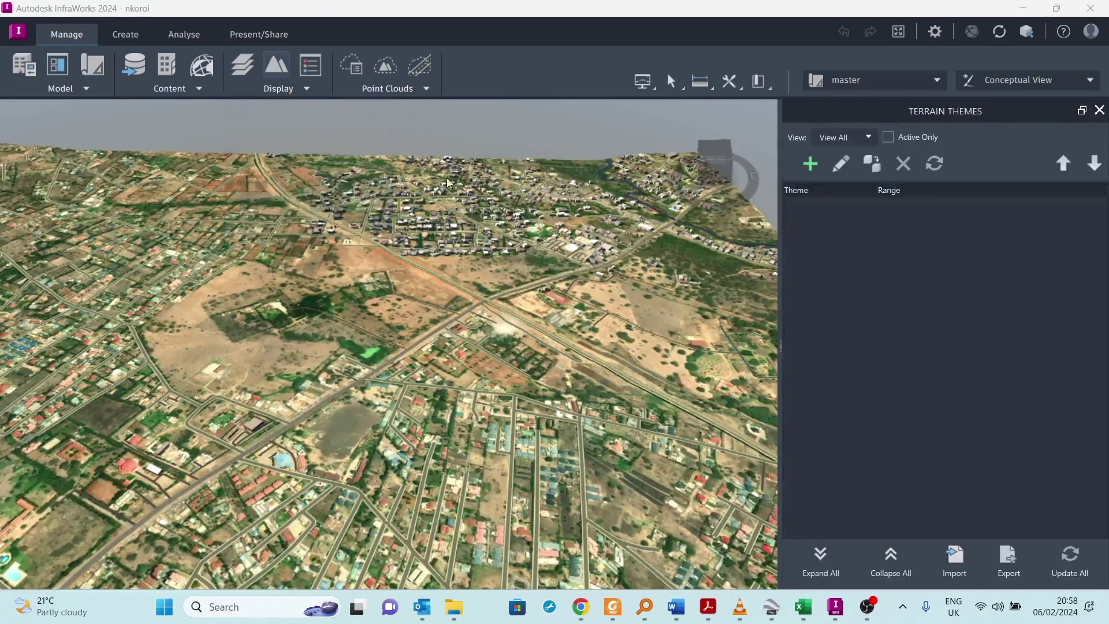
click(809, 172)
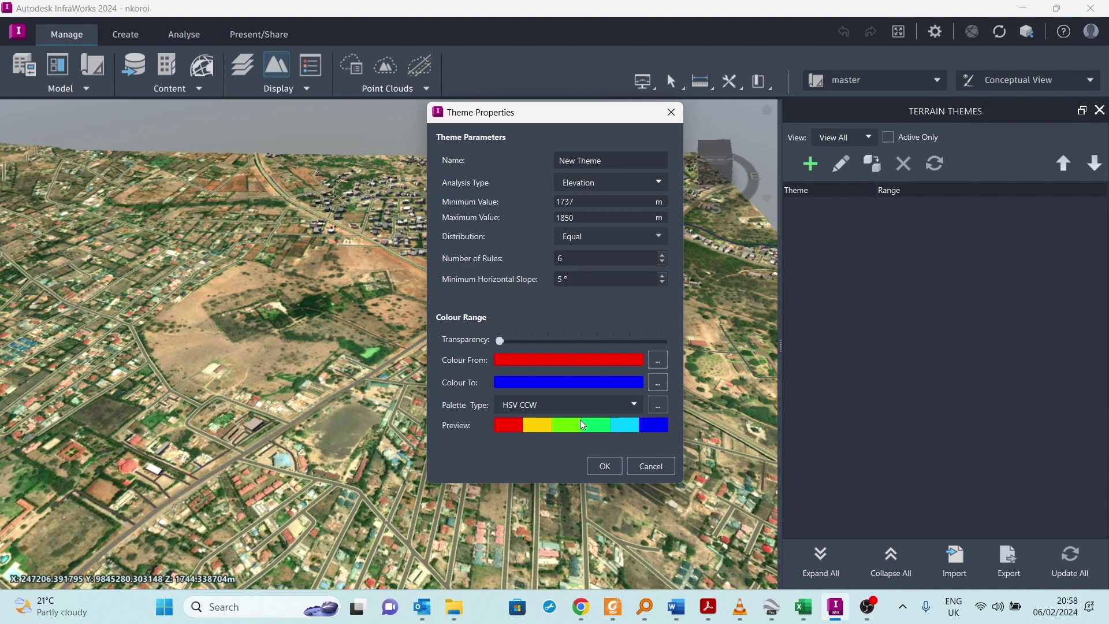
click(600, 406)
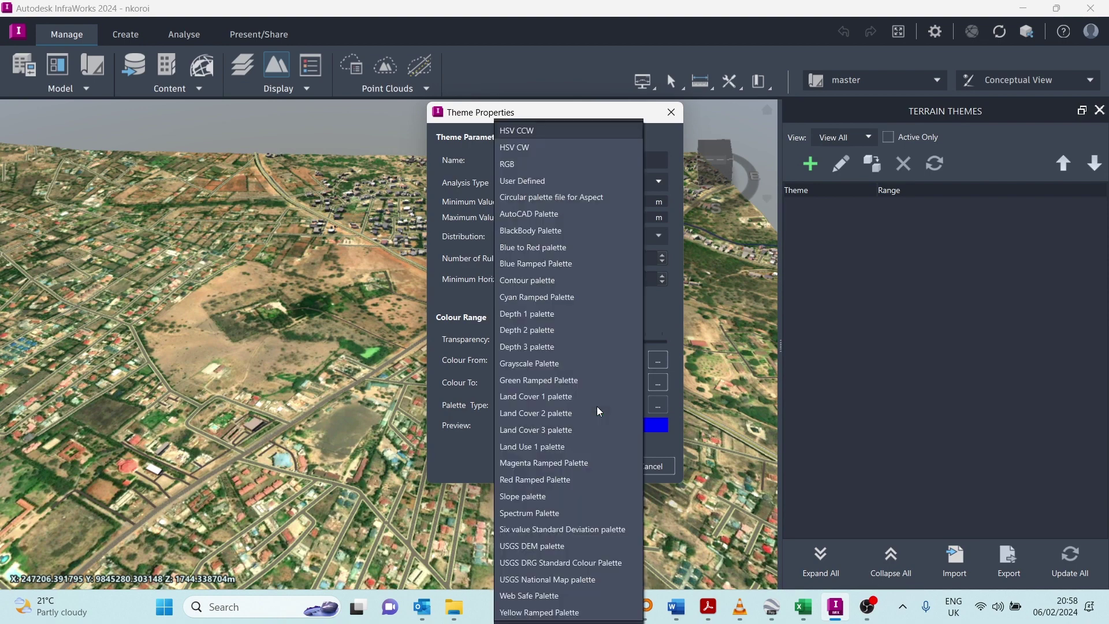
click(563, 546)
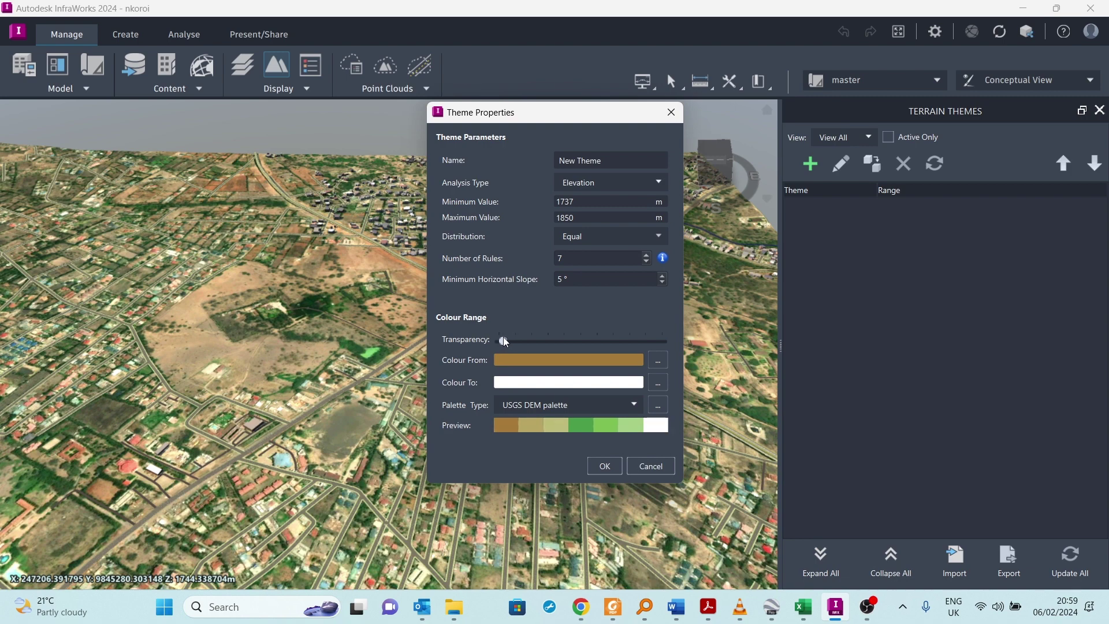
mouse_move(504, 341)
mouse_down()
mouse_move(572, 341)
mouse_move(500, 342)
mouse_up()
drag(500, 341, 545, 340)
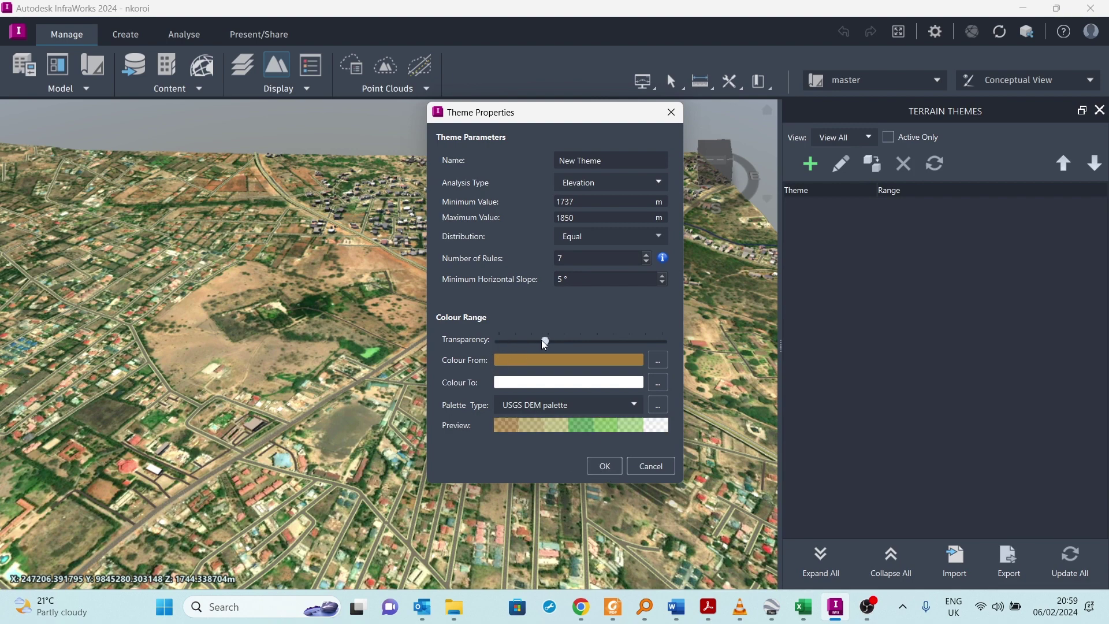
Apply the New Theme, then toggle it off and on to compare against the aerial imagery
click(605, 471)
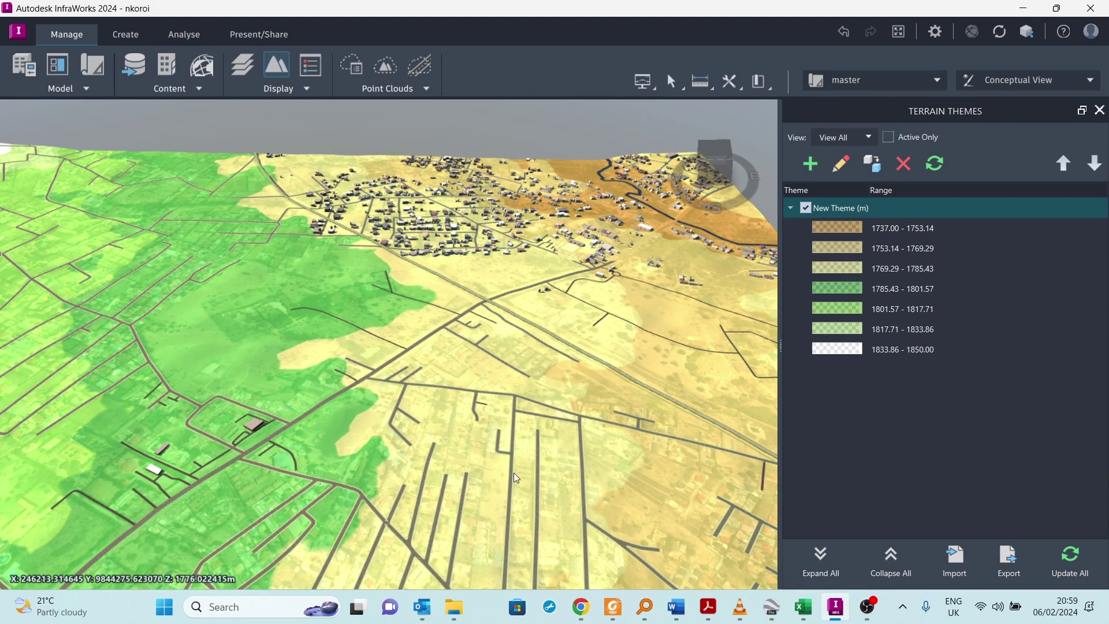
click(806, 208)
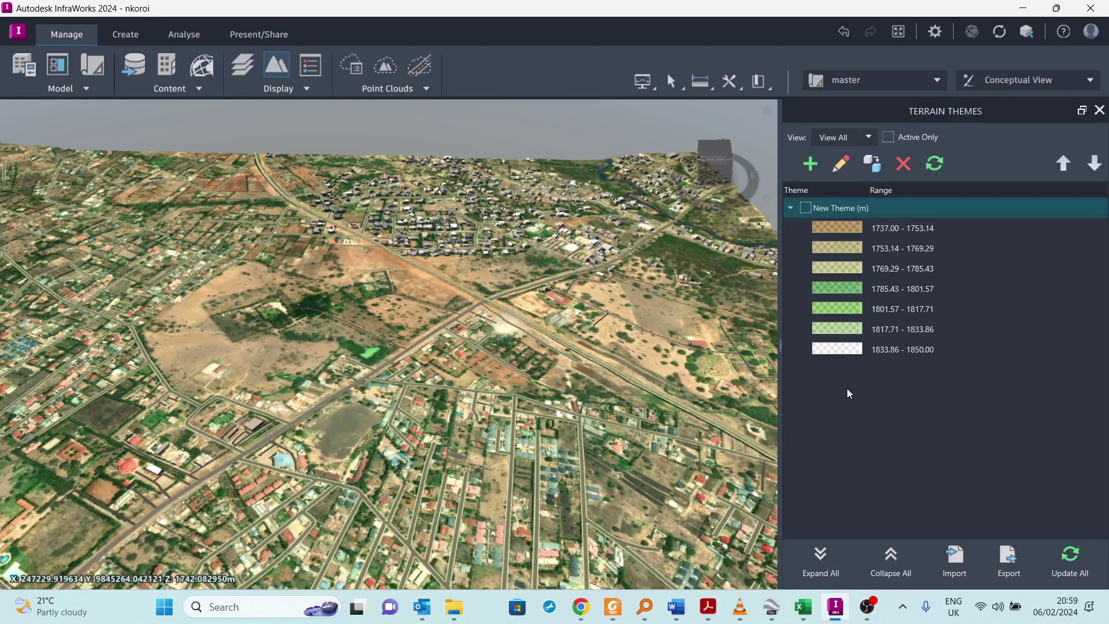
click(807, 209)
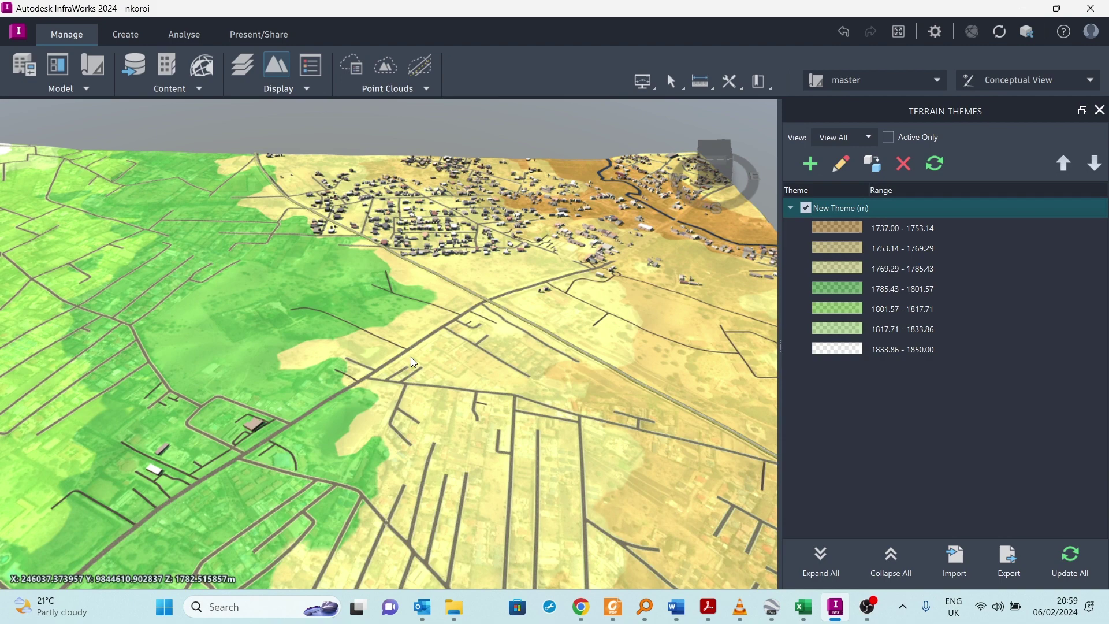
click(806, 208)
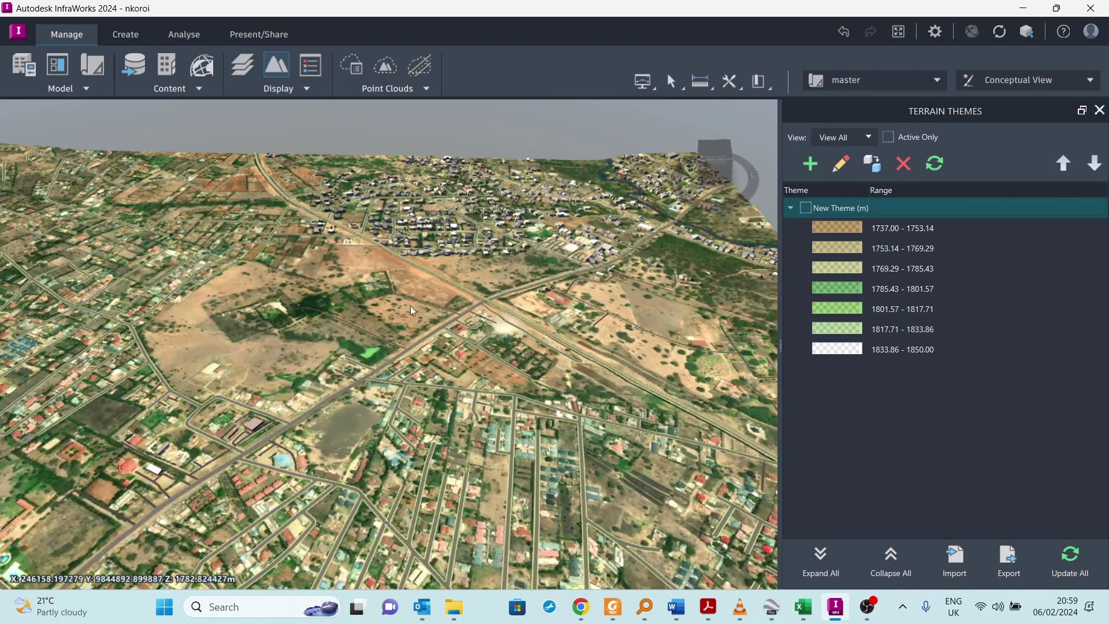
click(806, 207)
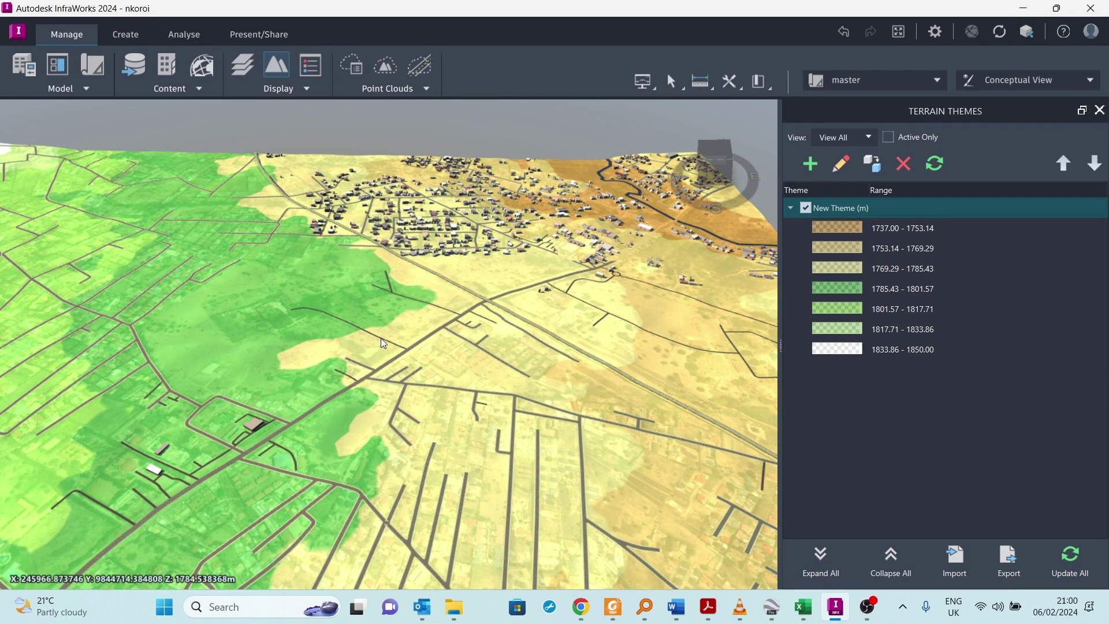
scroll(381, 362, up, 4)
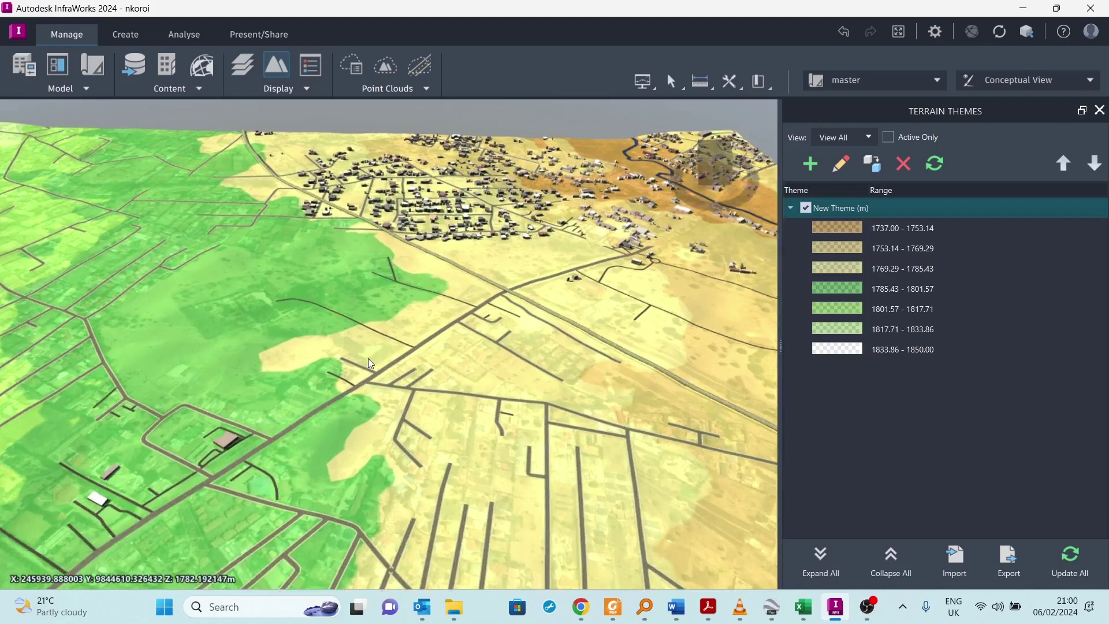
scroll(391, 370, down, 3)
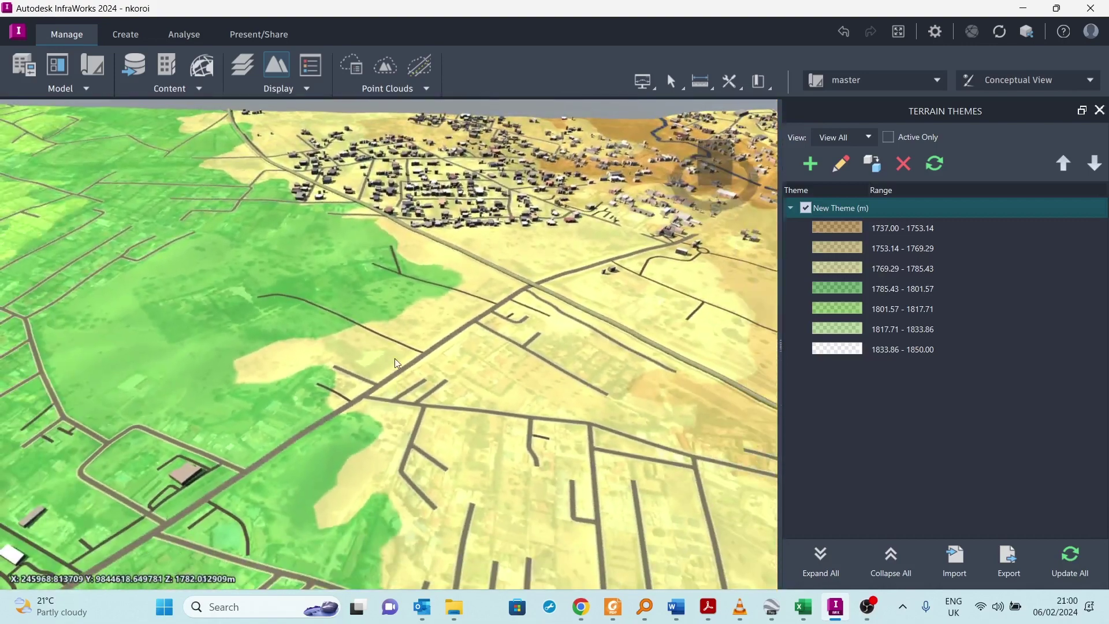
scroll(391, 379, down, 5)
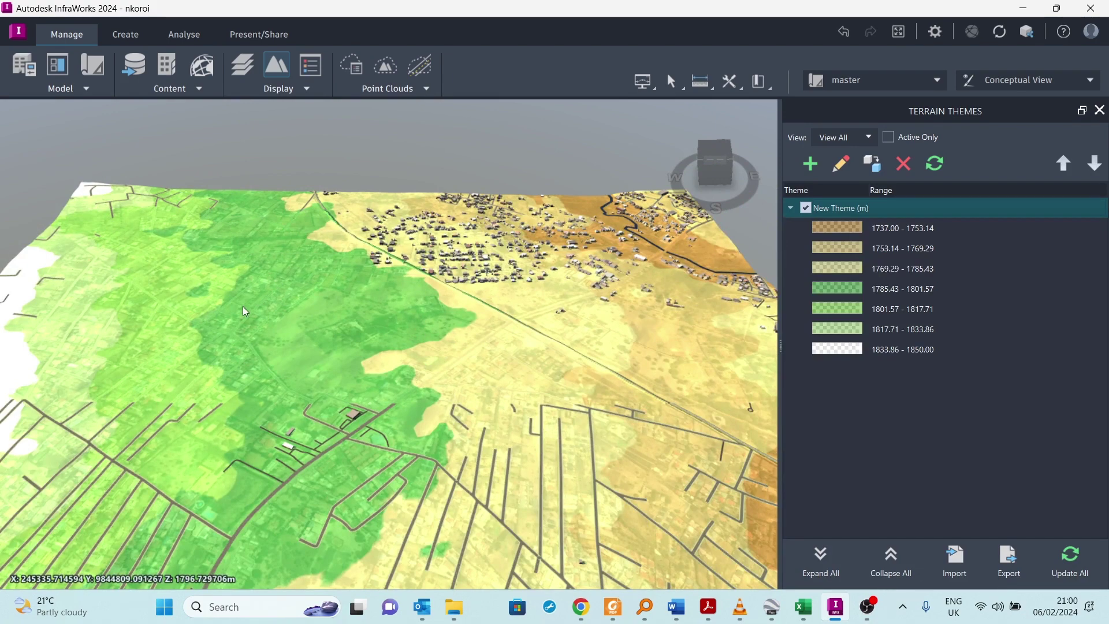
scroll(445, 390, up, 3)
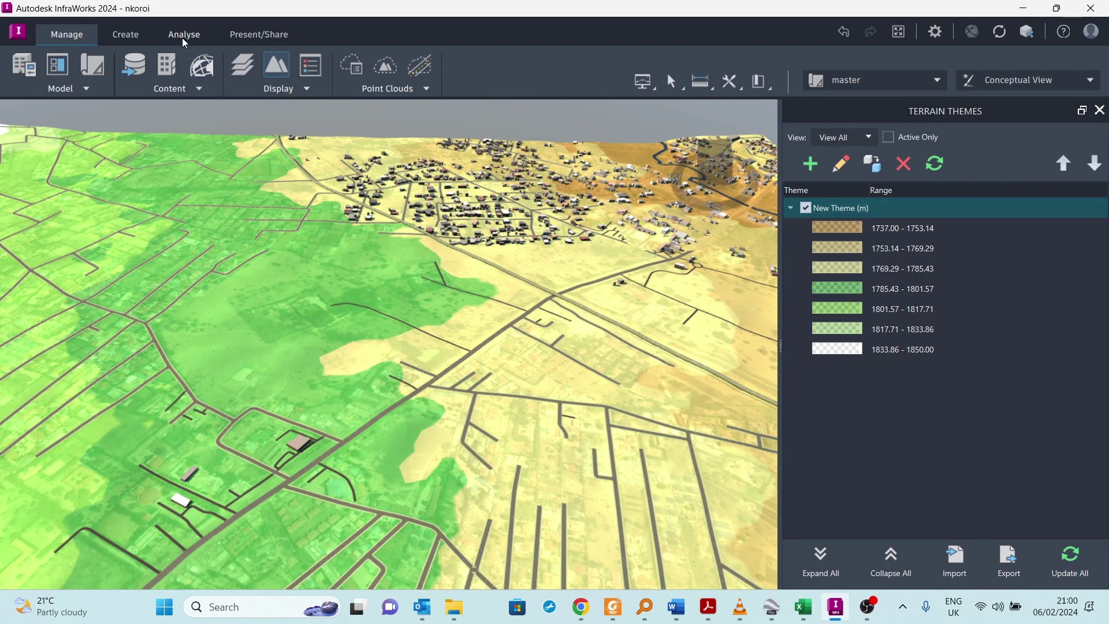
Start Analyse > Drainage > Watershed and lower grid spacing to 15m
click(185, 41)
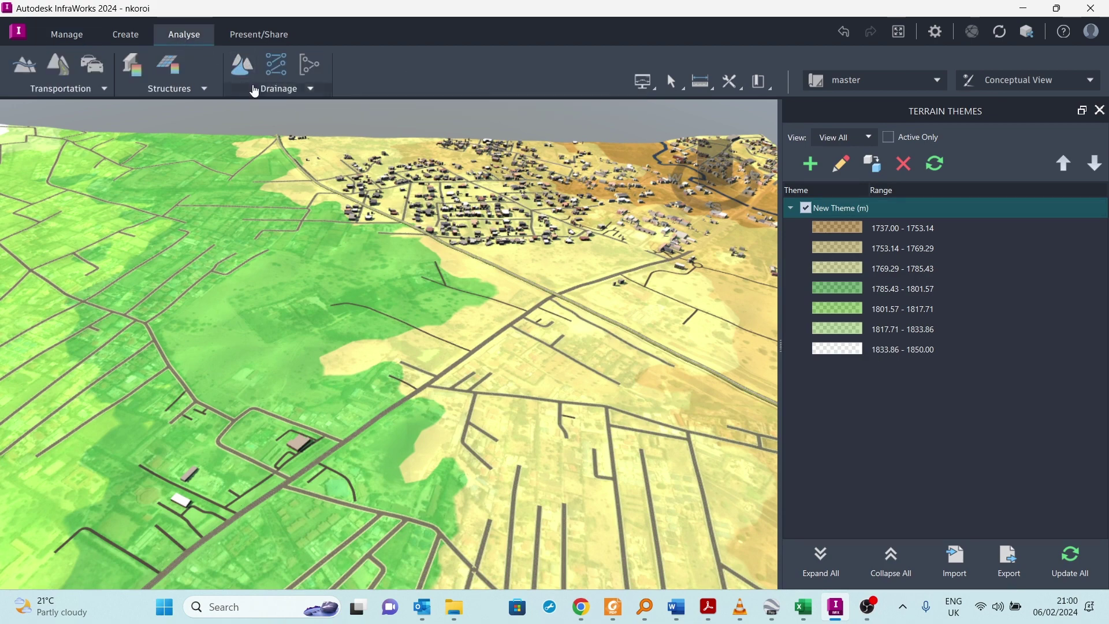
click(278, 89)
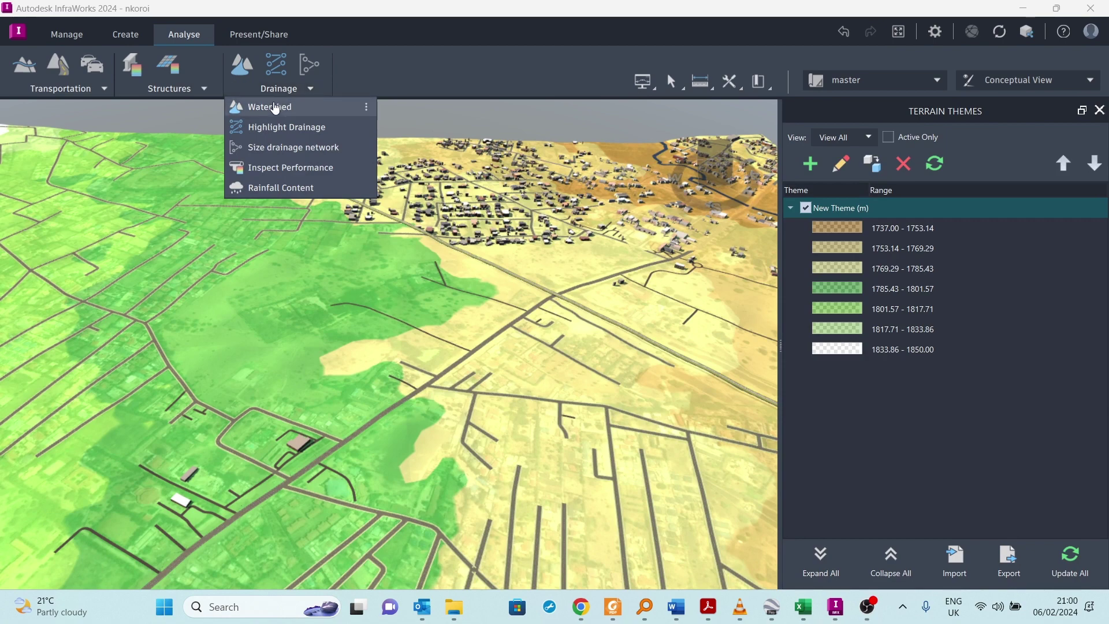
click(275, 108)
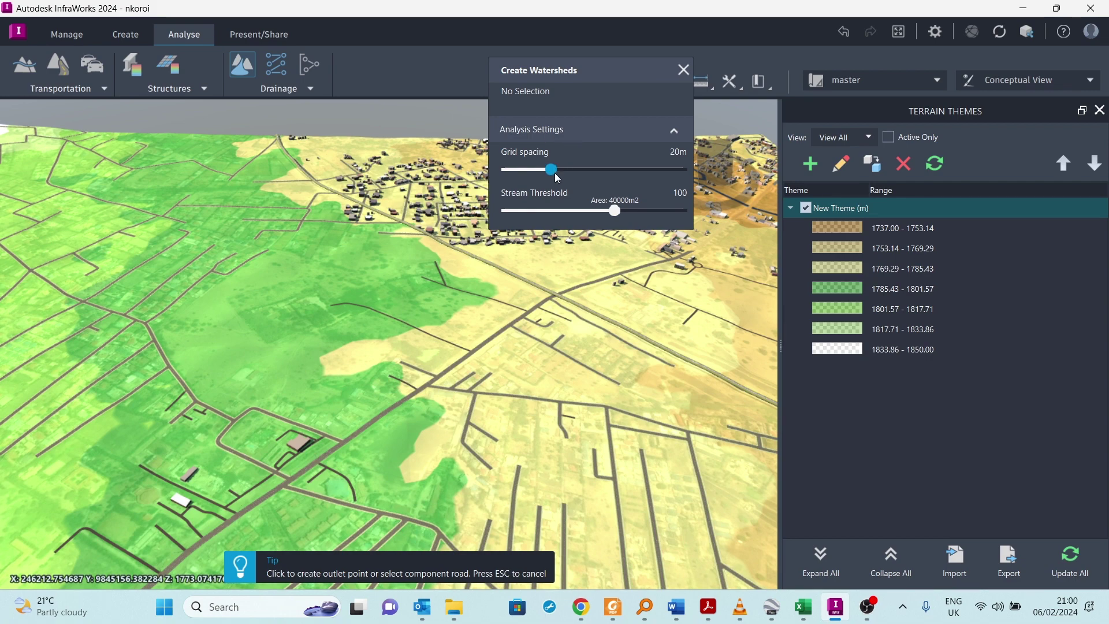
drag(553, 171, 529, 170)
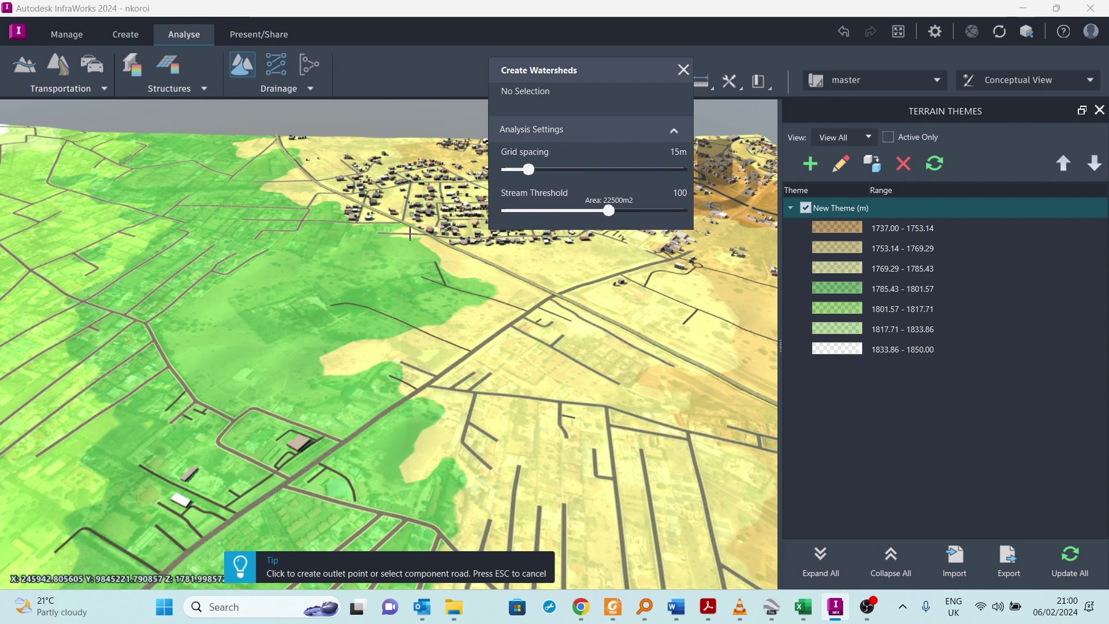
scroll(400, 373, up, 5)
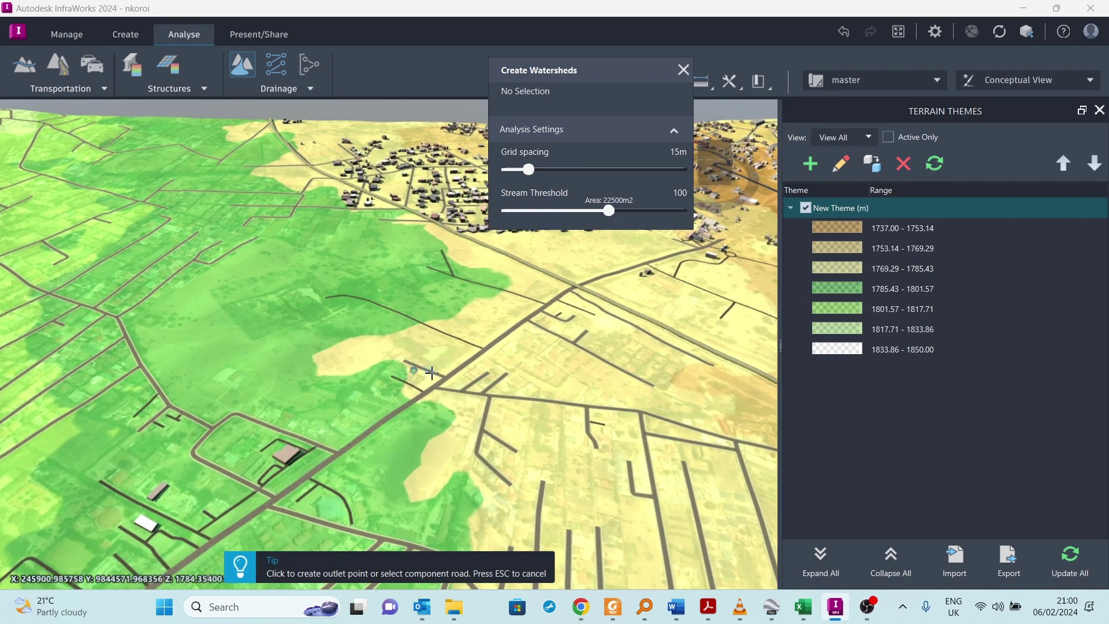
scroll(445, 341, up, 2)
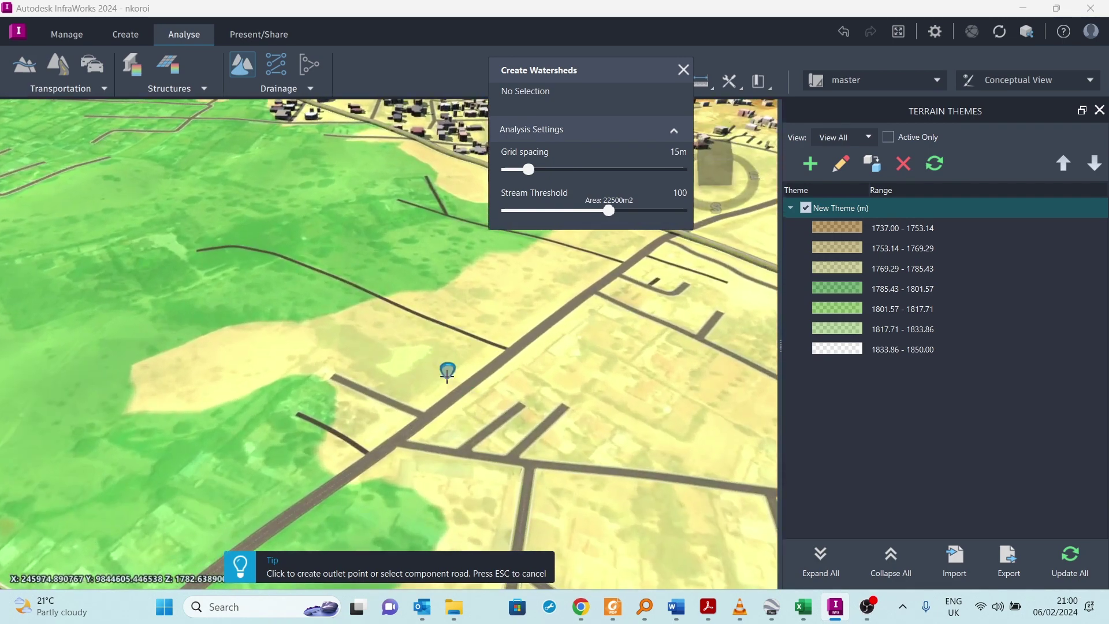
Hide the New Theme, place the outlet point beside the road, and run the watershed analysis
click(805, 208)
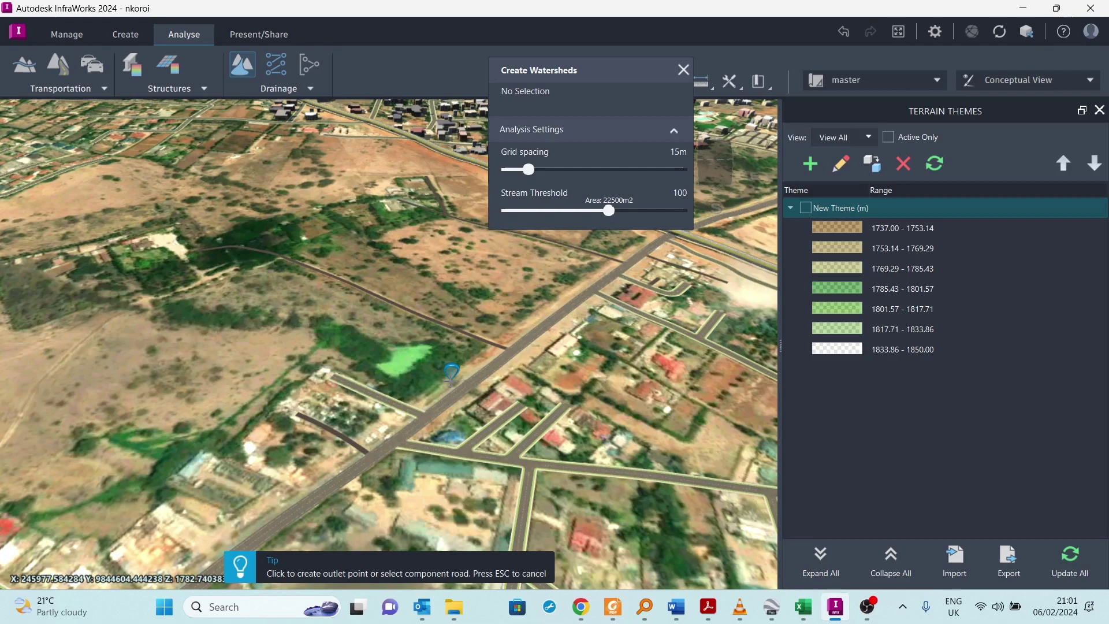
click(451, 381)
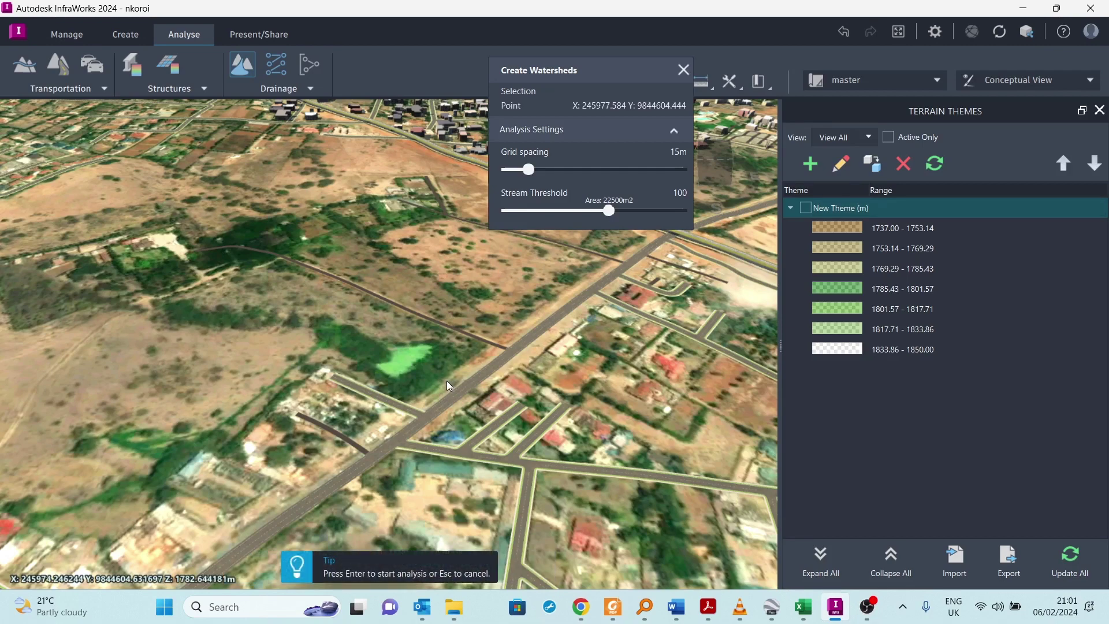
key(Return)
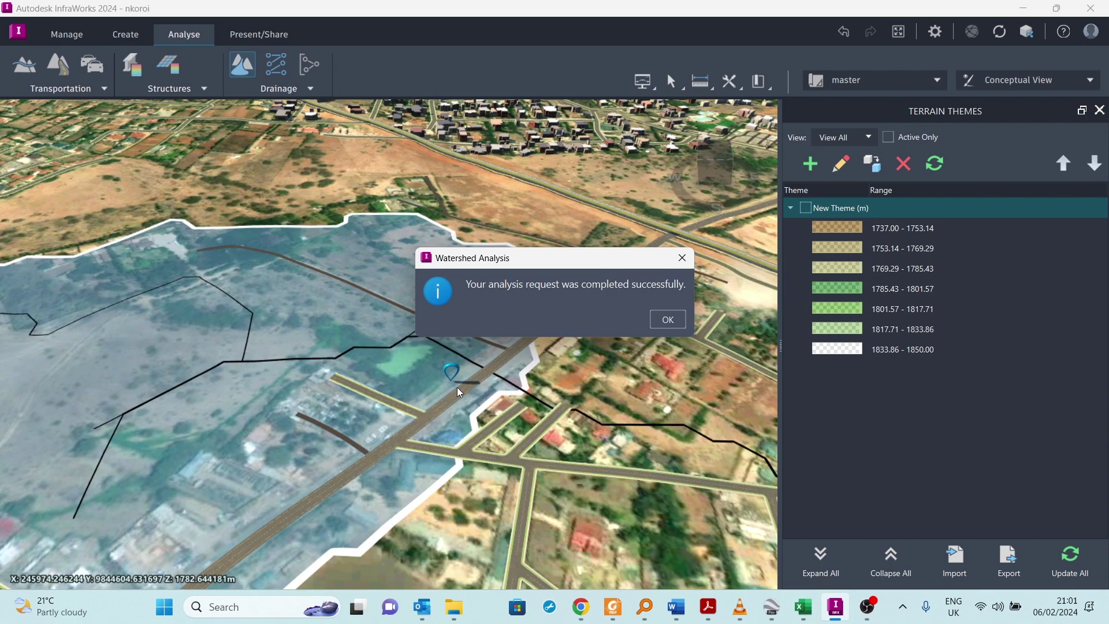
Dismiss the analysis completion message and zoom in on the watershed around the roadside pond
click(668, 321)
scroll(566, 336, down, 5)
scroll(581, 331, down, 3)
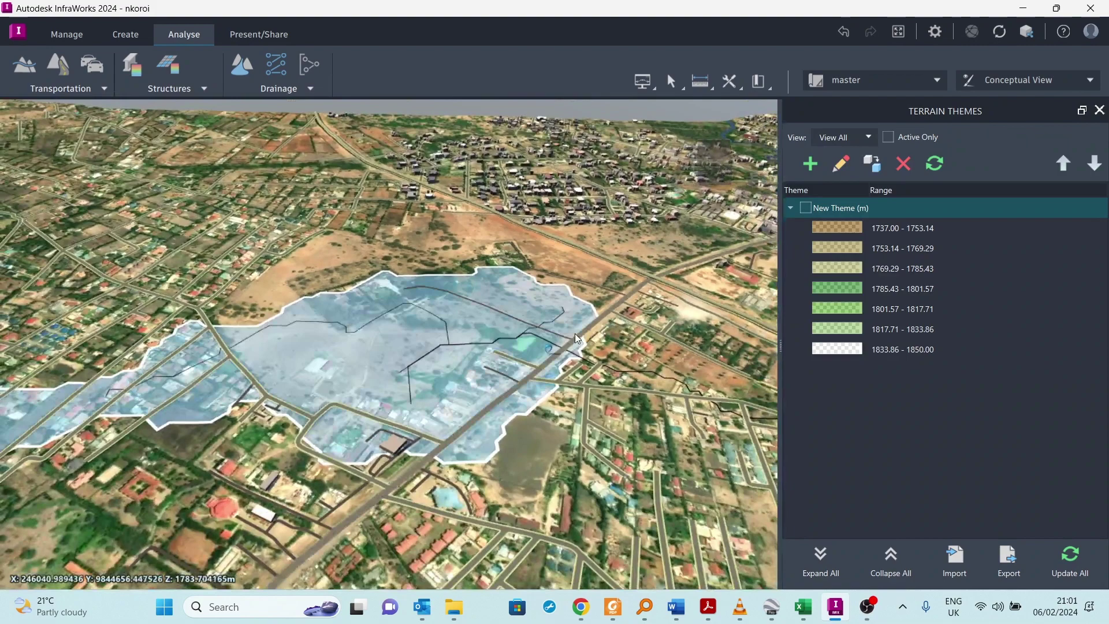
scroll(442, 326, up, 3)
scroll(445, 337, up, 2)
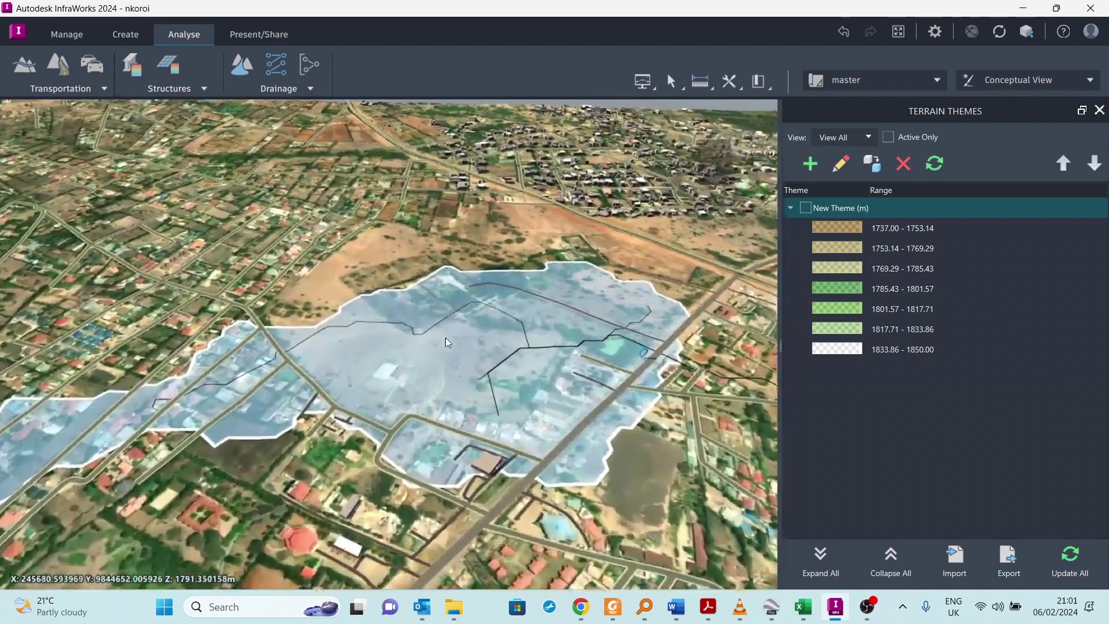
scroll(490, 366, down, 2)
scroll(444, 379, up, 2)
scroll(535, 358, up, 5)
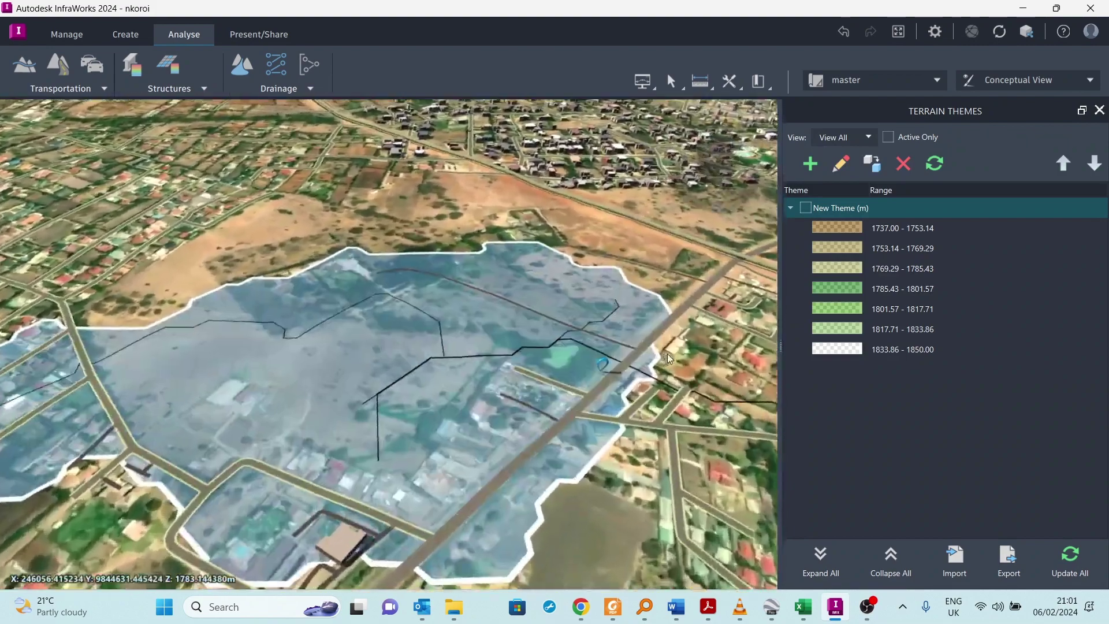
scroll(597, 450, down, 5)
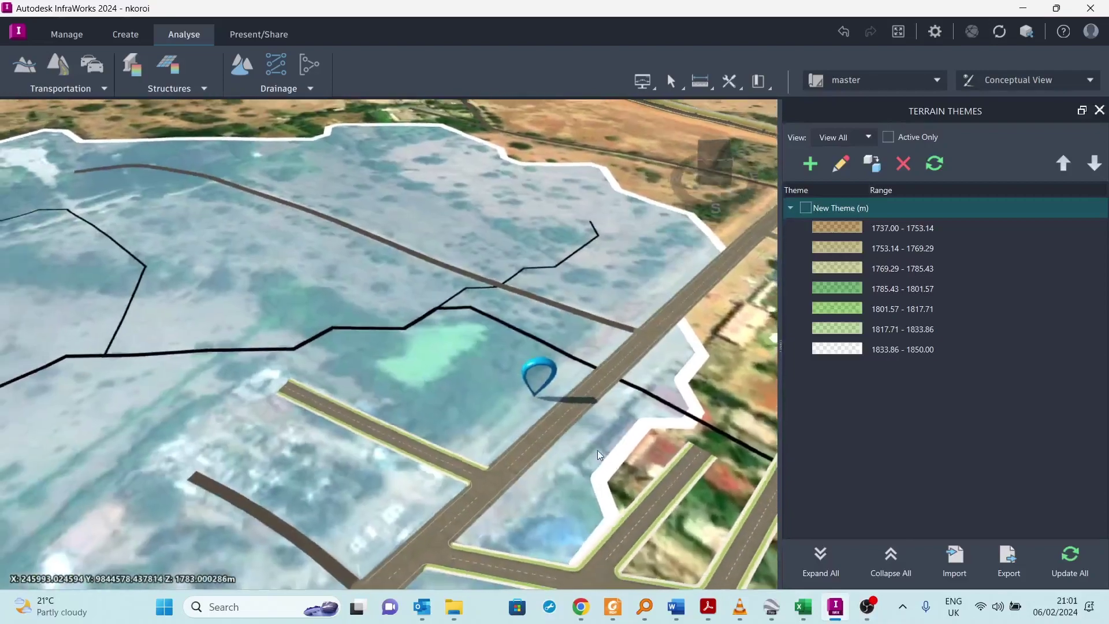
scroll(595, 451, down, 3)
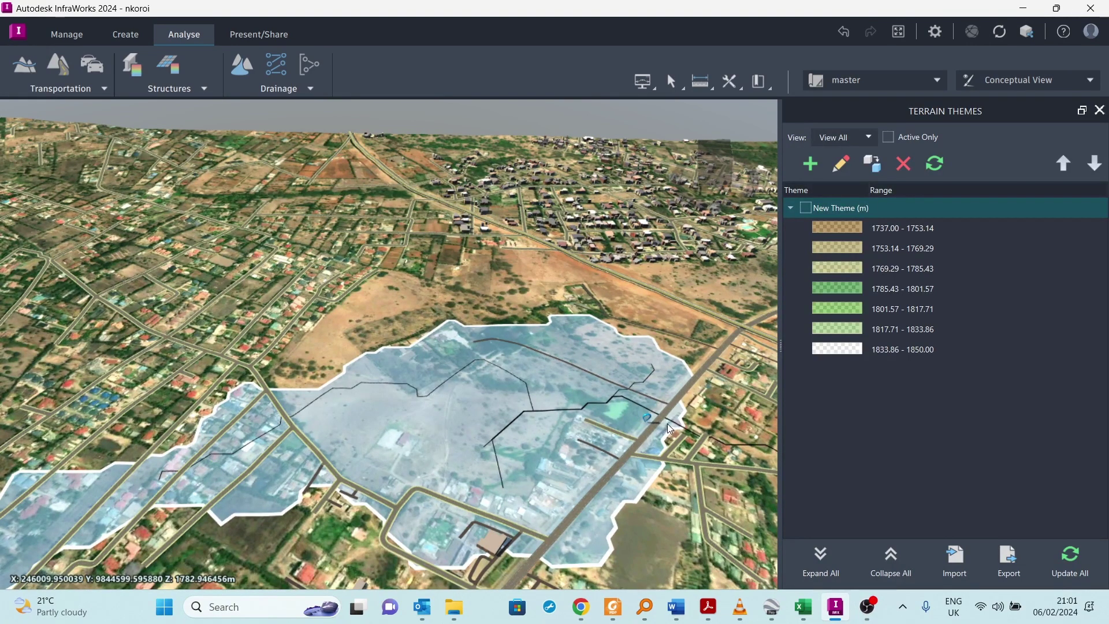
scroll(556, 421, down, 4)
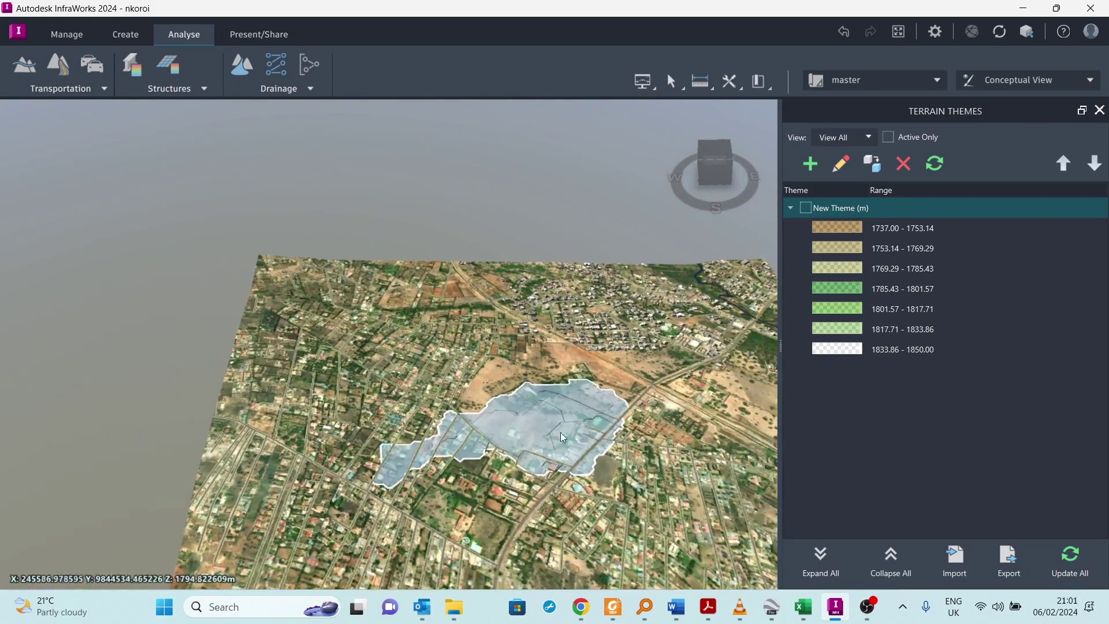
scroll(605, 424, up, 5)
scroll(529, 438, up, 5)
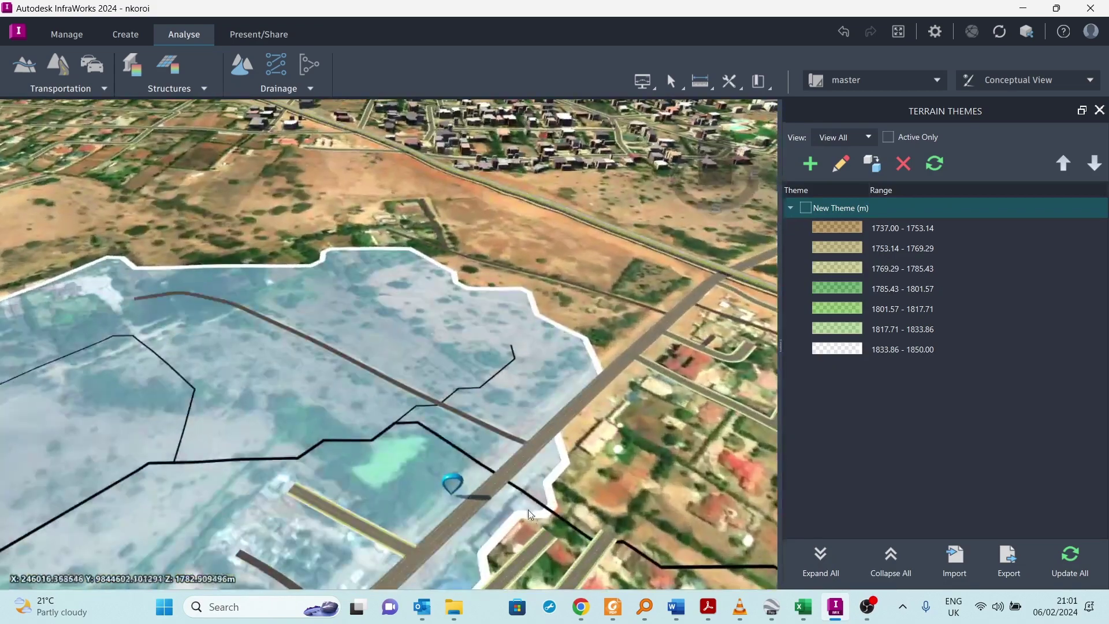
scroll(489, 477, down, 3)
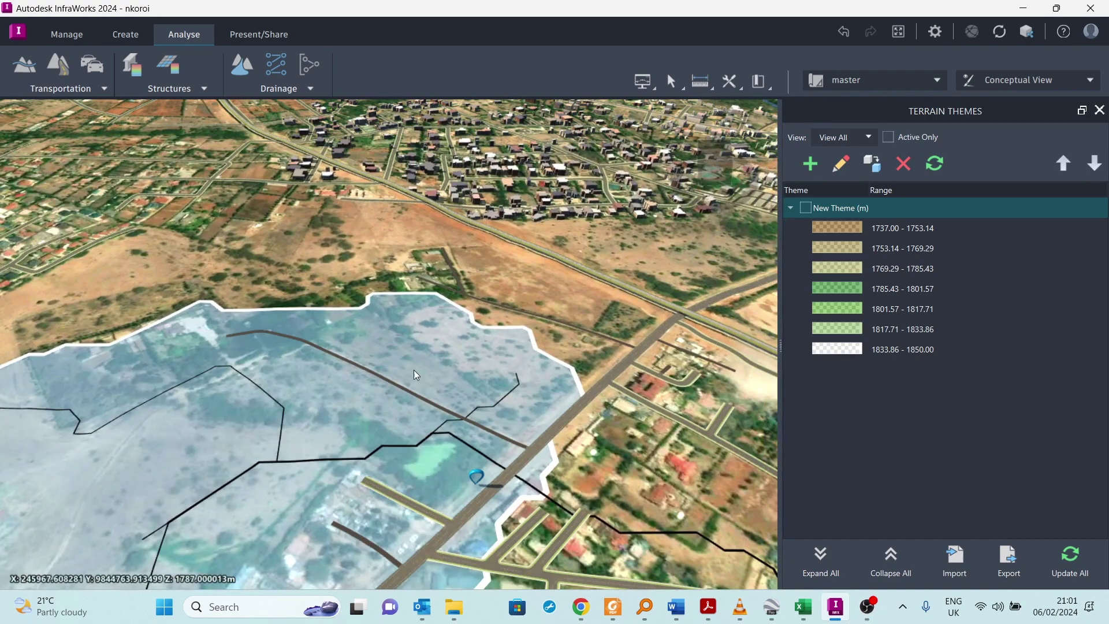
Select Watershed 1, close Terrain Themes, and try a green style before restoring Watershed/Blue
click(349, 394)
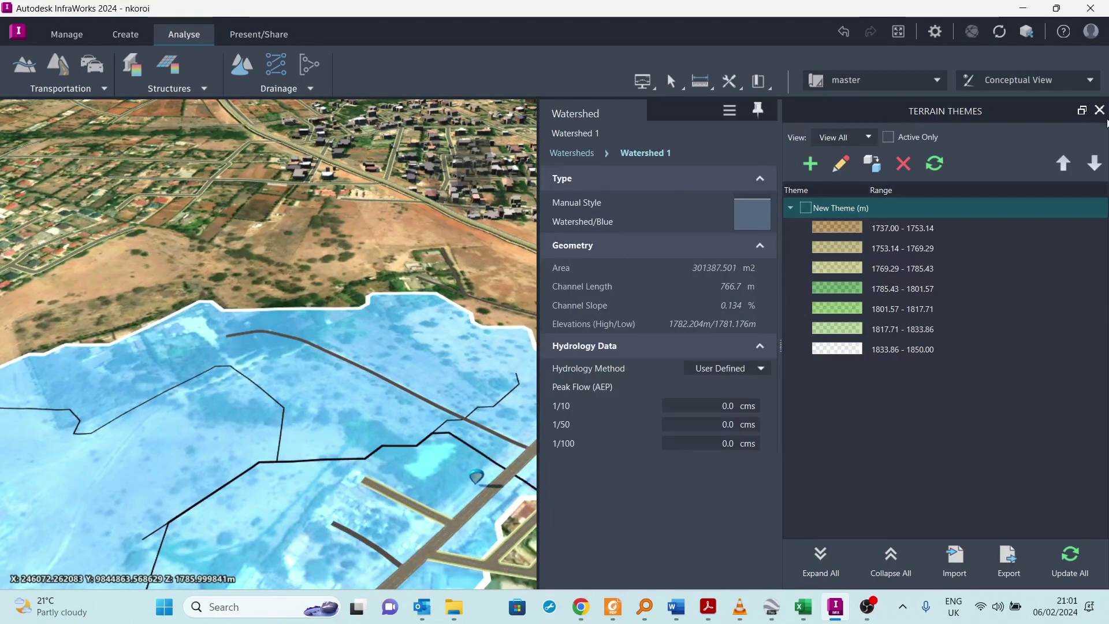
click(1099, 111)
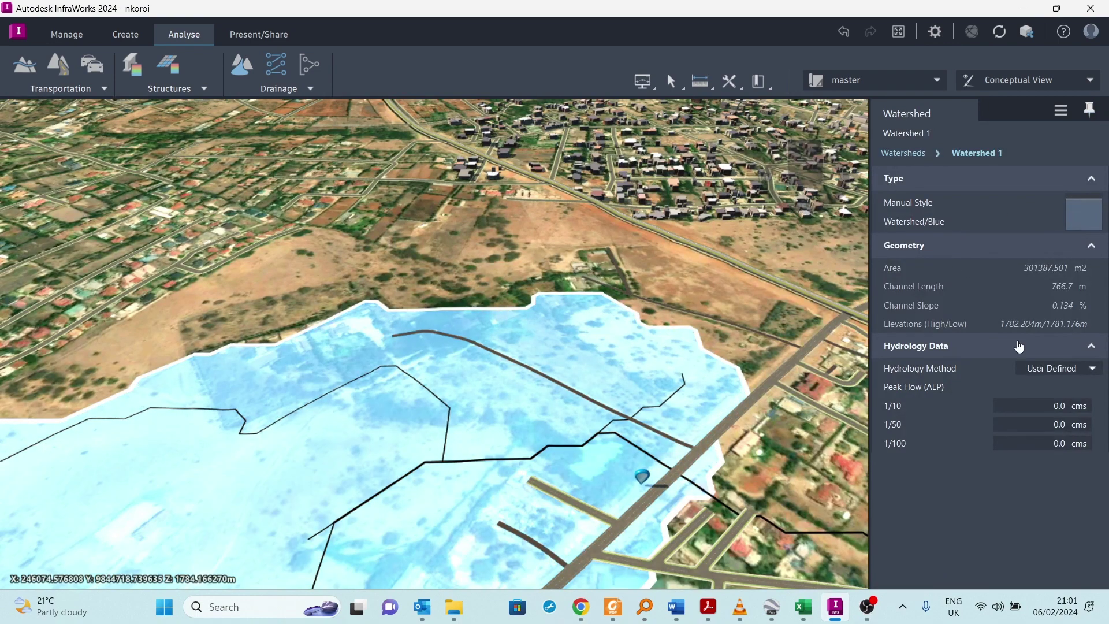
click(1085, 226)
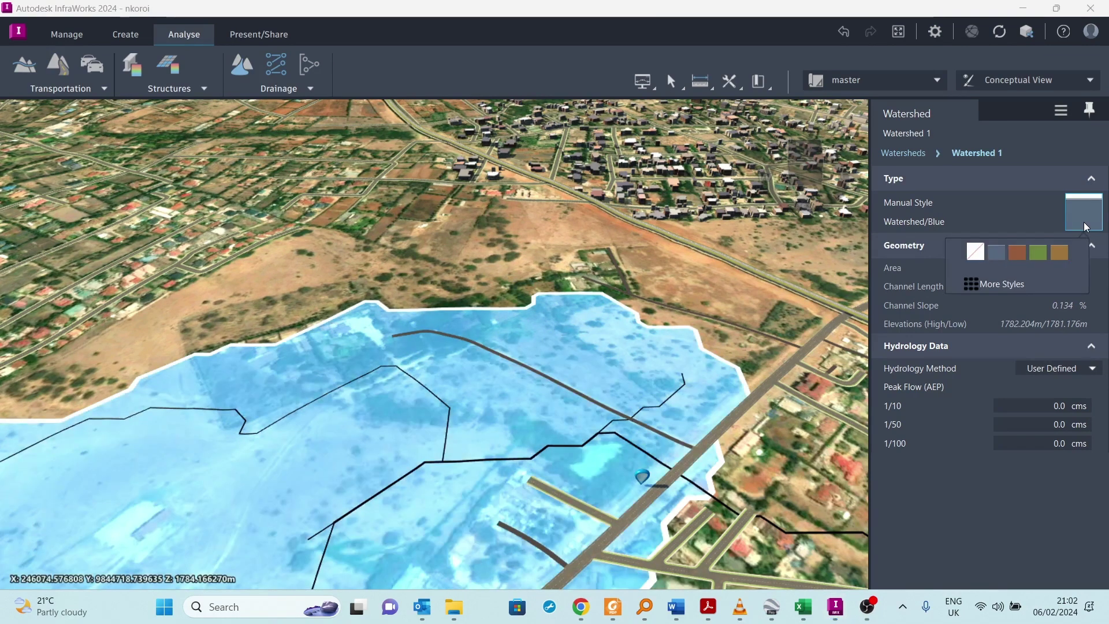
click(1038, 258)
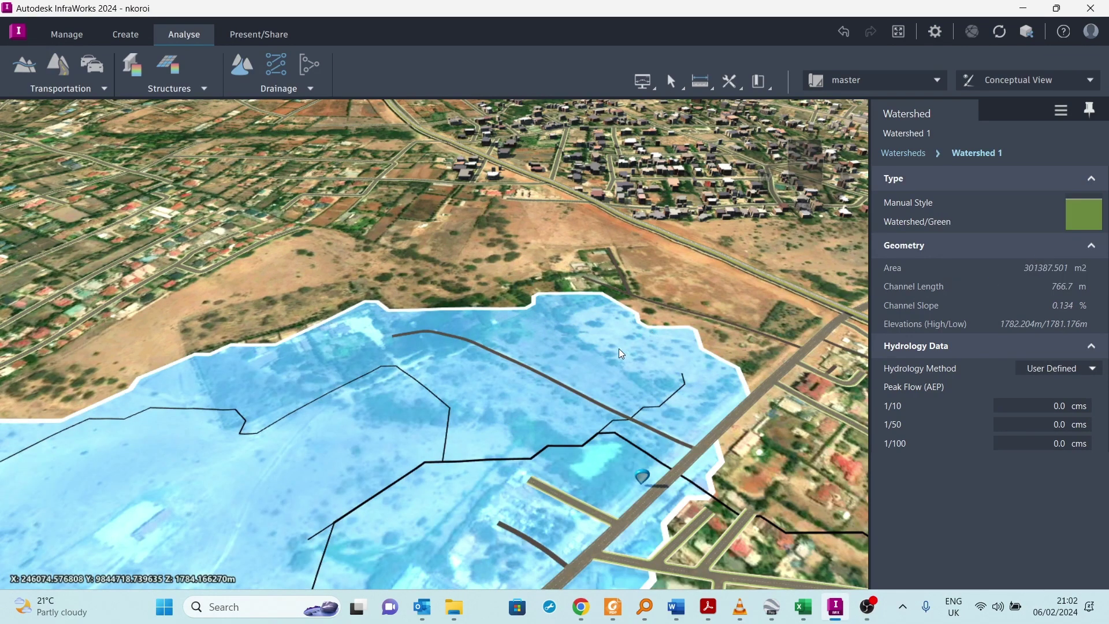
middle_drag(618, 348, 538, 398)
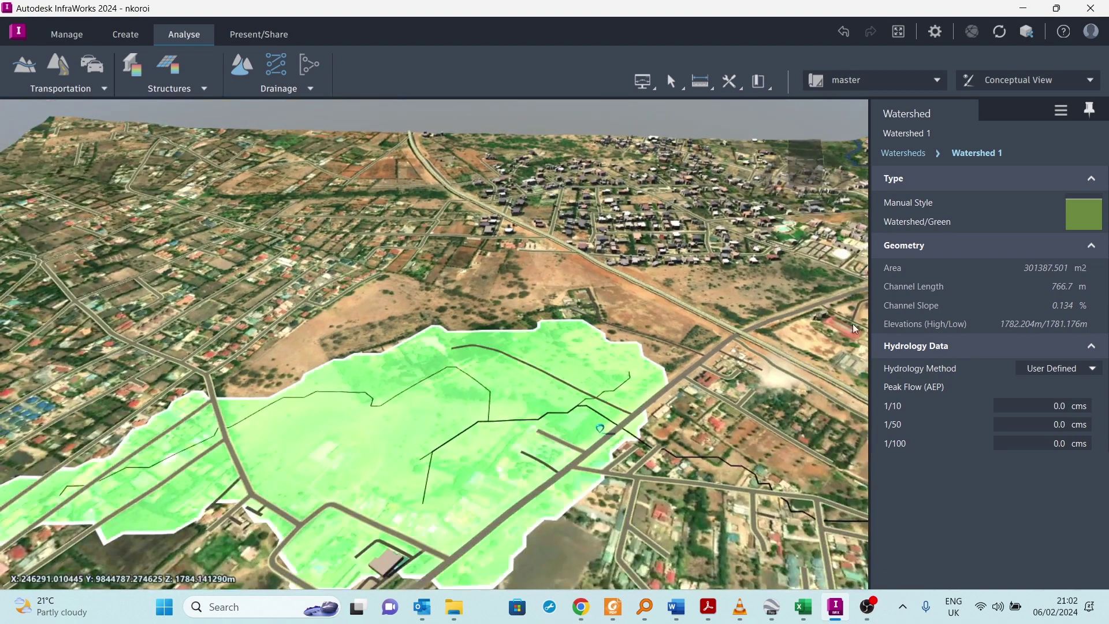
click(1084, 225)
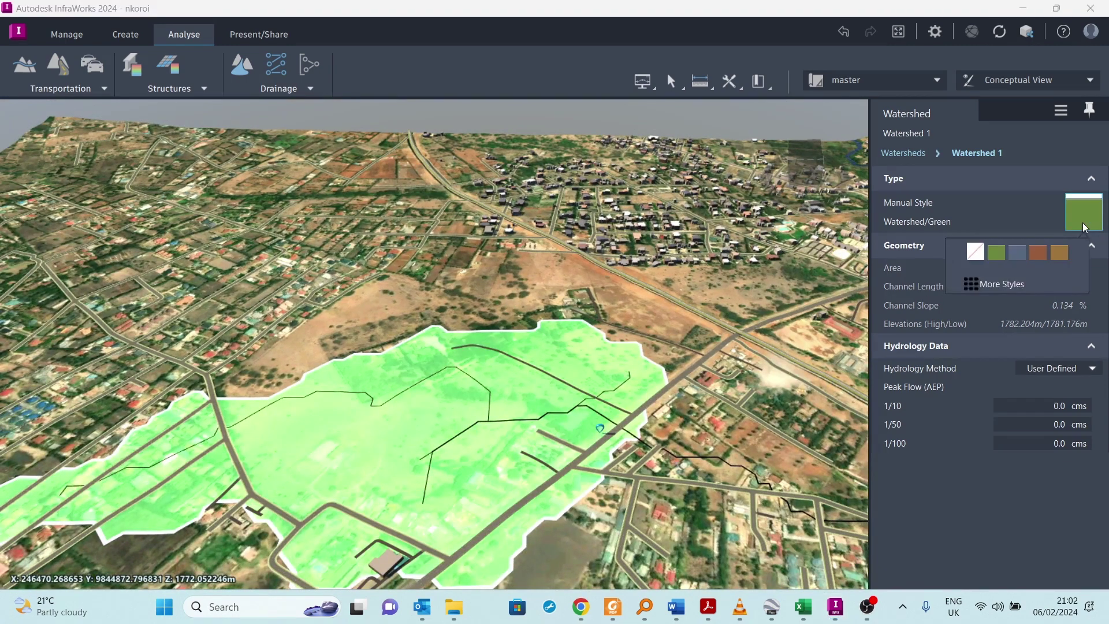
click(1020, 250)
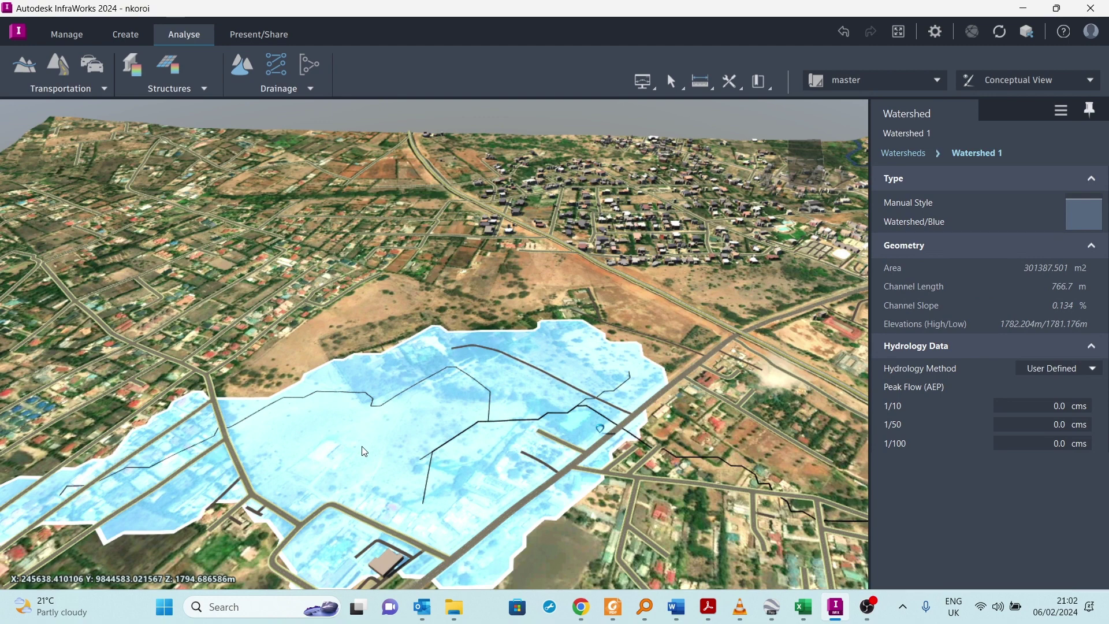
Zoom closer to Watershed 1 and open the Hydrology Method list in its properties
scroll(606, 432, up, 2)
scroll(605, 431, up, 1)
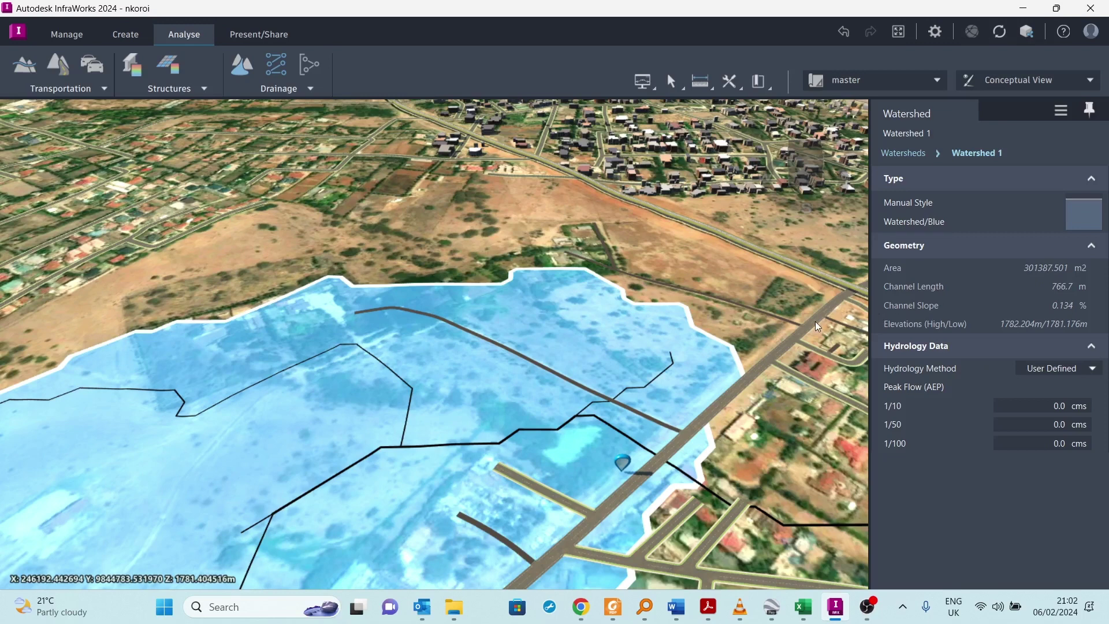
mouse_move(1041, 292)
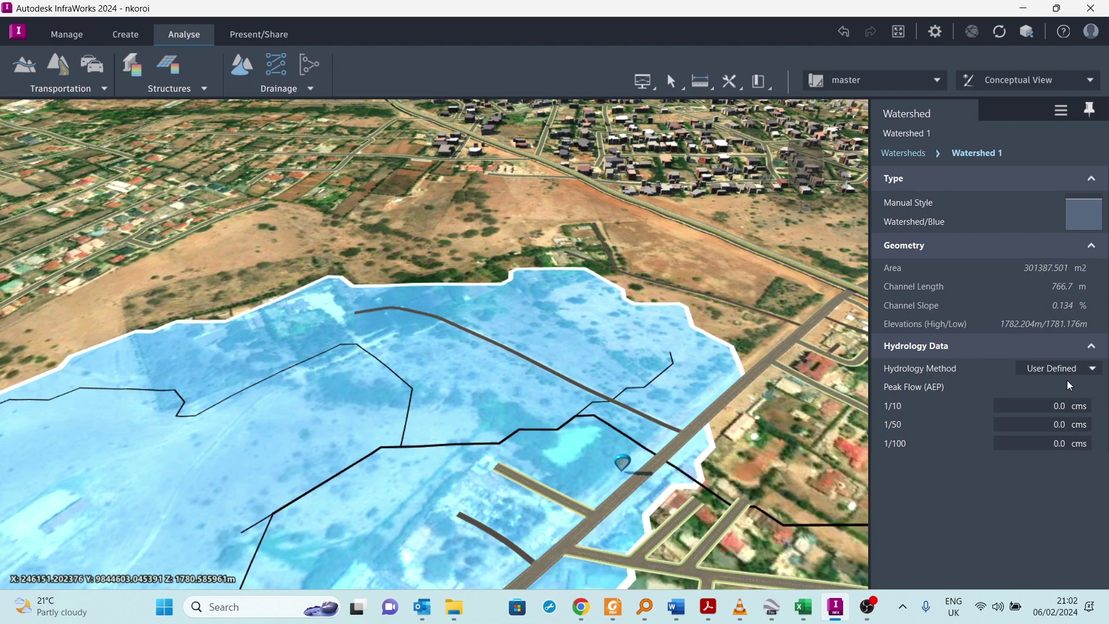
click(1051, 368)
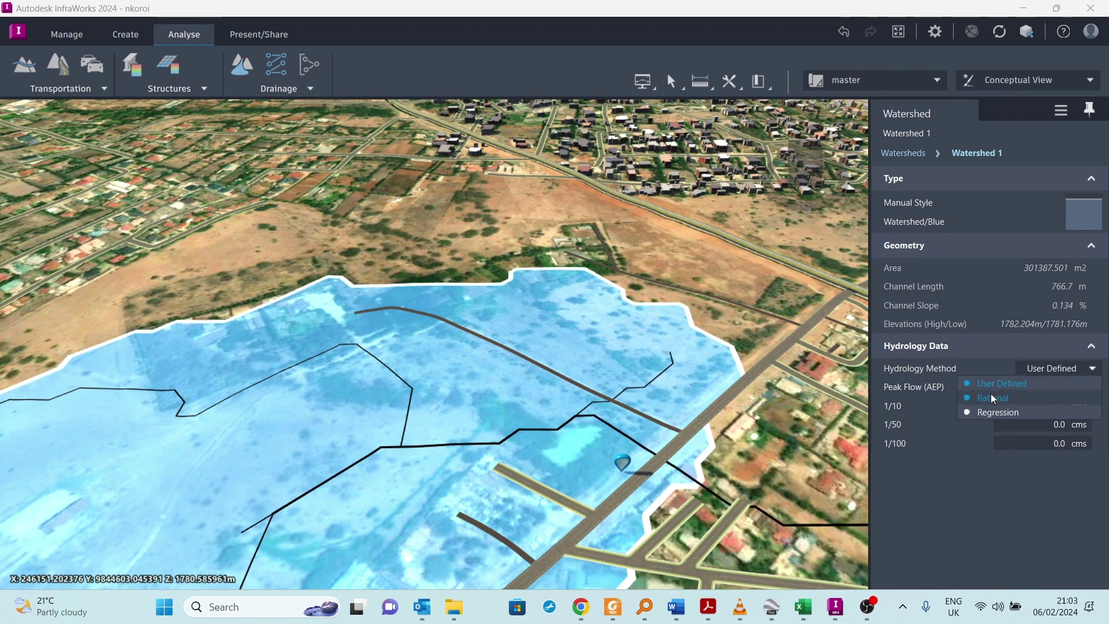
Try Regression with state Alabama, then set Watershed 1's hydrology method to Rational
click(991, 413)
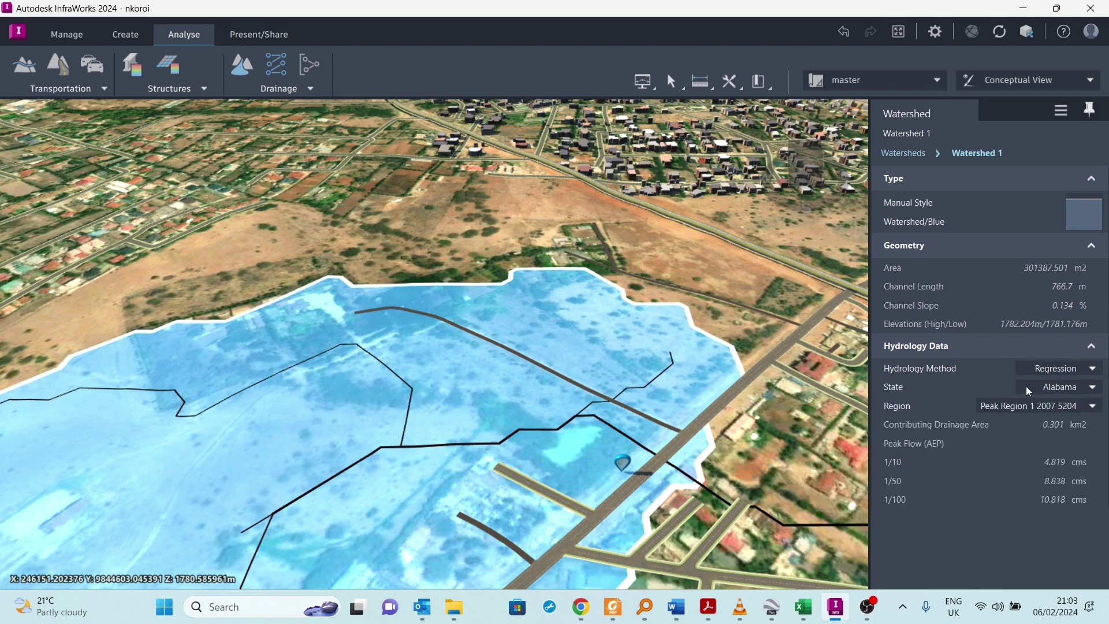
click(1059, 389)
scroll(1014, 483, down, 7)
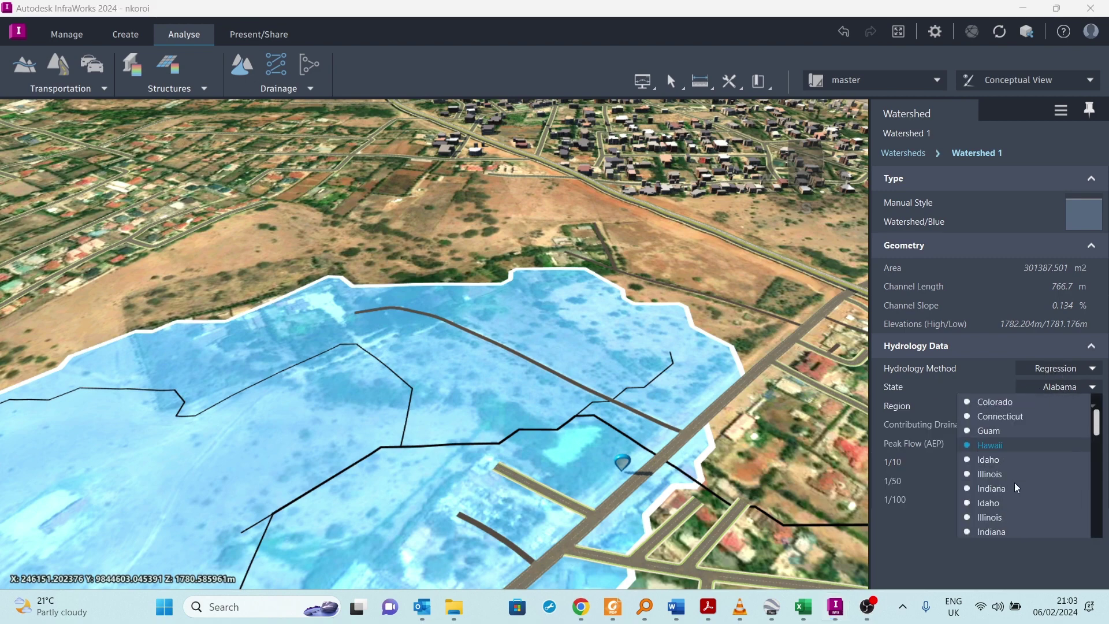
scroll(1009, 496, down, 8)
scroll(1010, 496, up, 15)
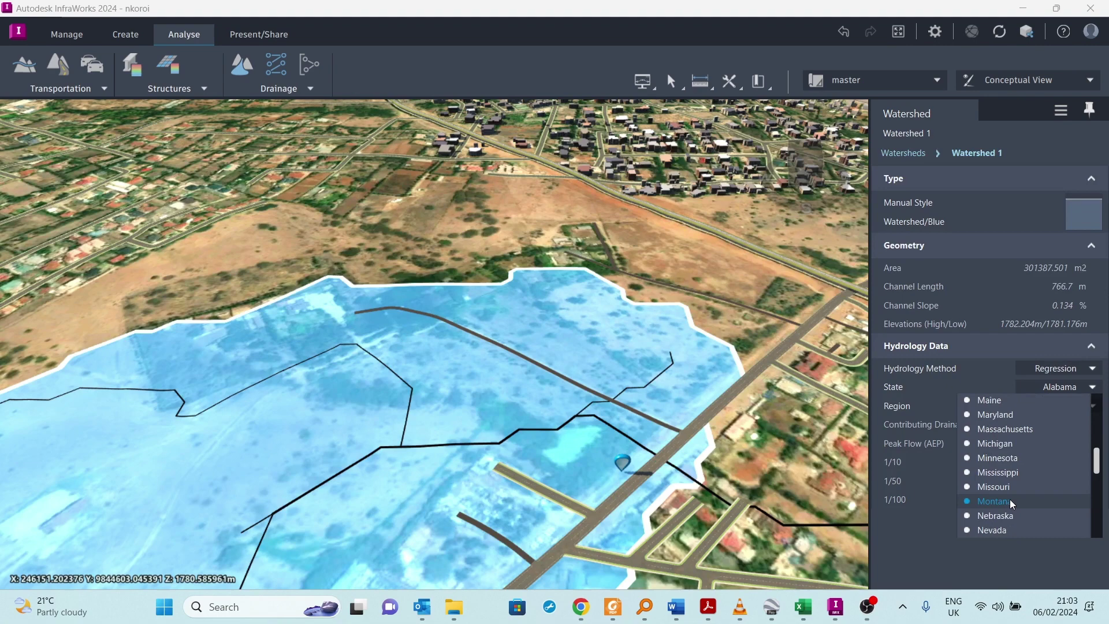
click(1013, 369)
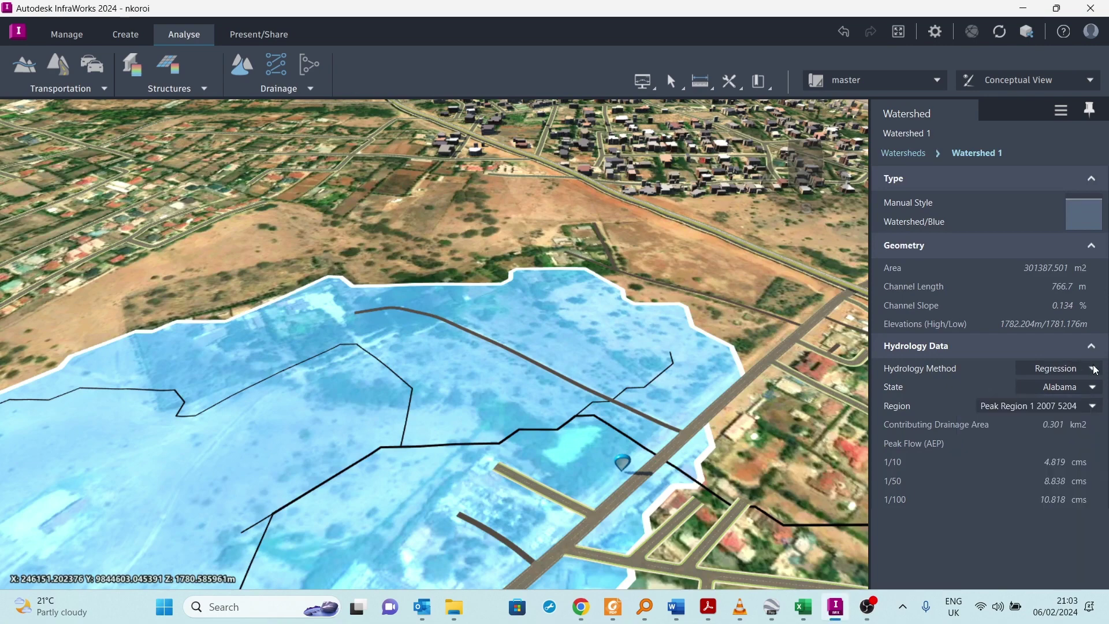
click(1014, 367)
click(990, 395)
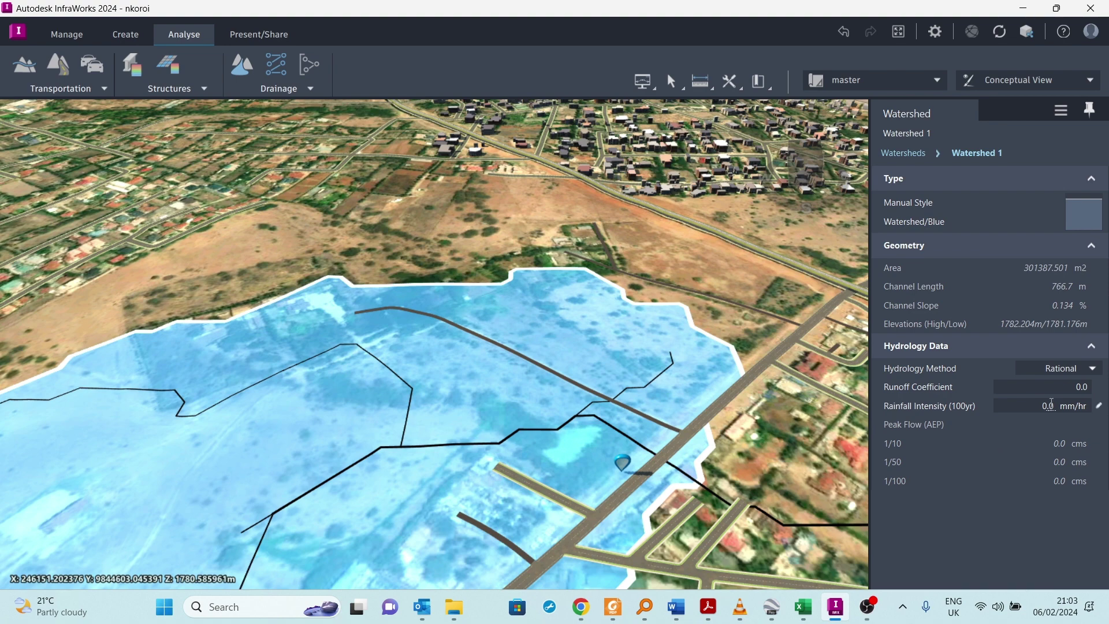
Enter runoff coefficient 0.5 and 100yr rainfall intensity 110 mm/hr, giving 4.604 cms peak flow
click(1078, 386)
text(0.5)
click(1037, 409)
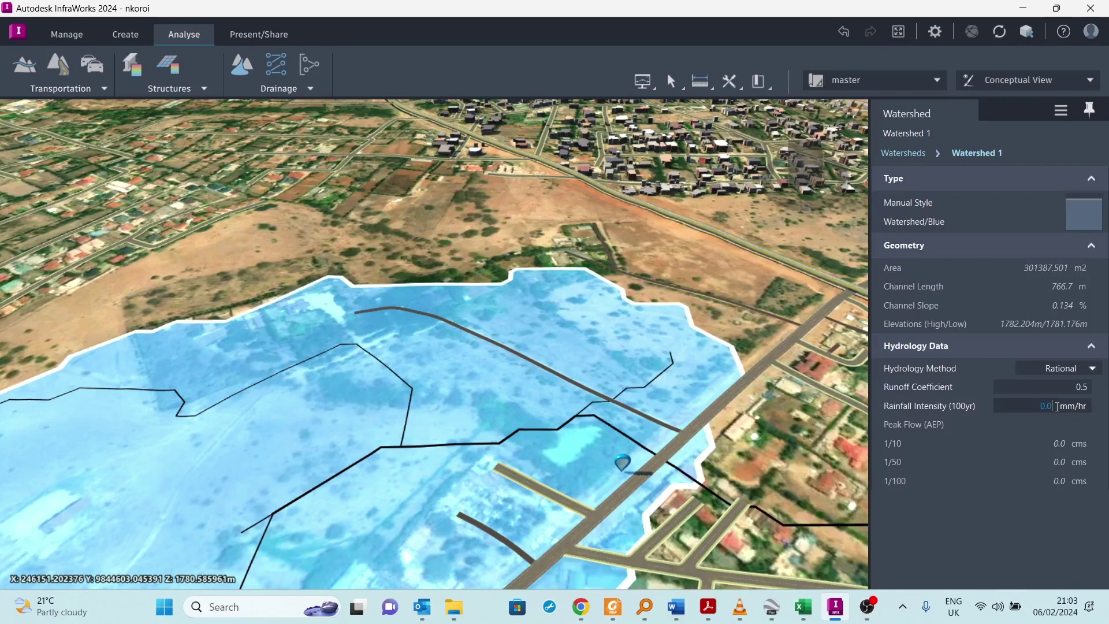
key(BackSpace)
key(BackSpace)
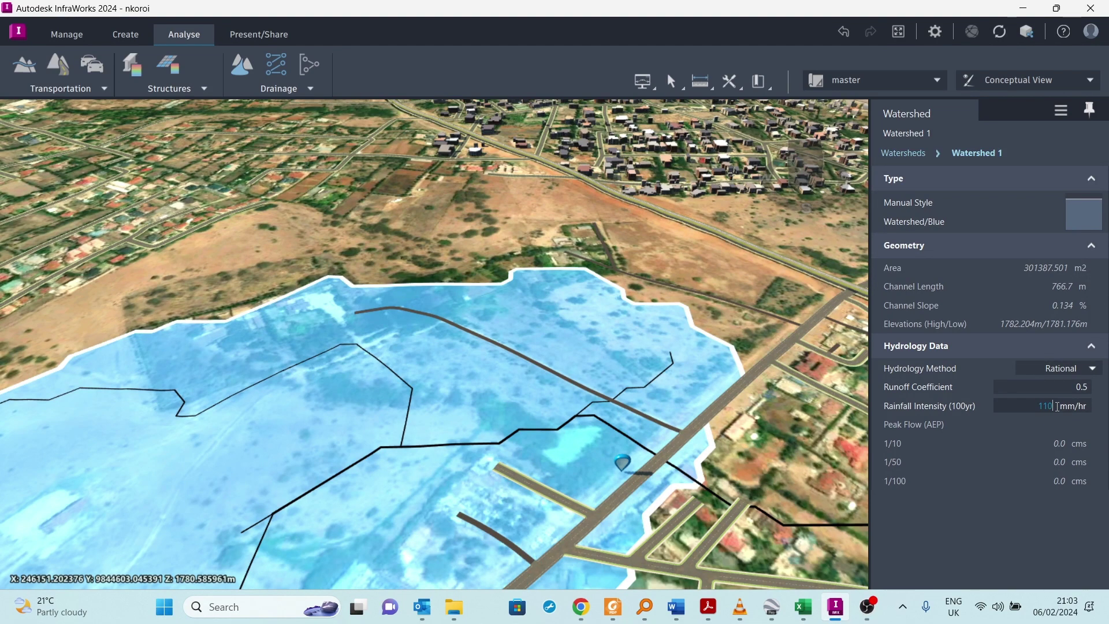
text(110)
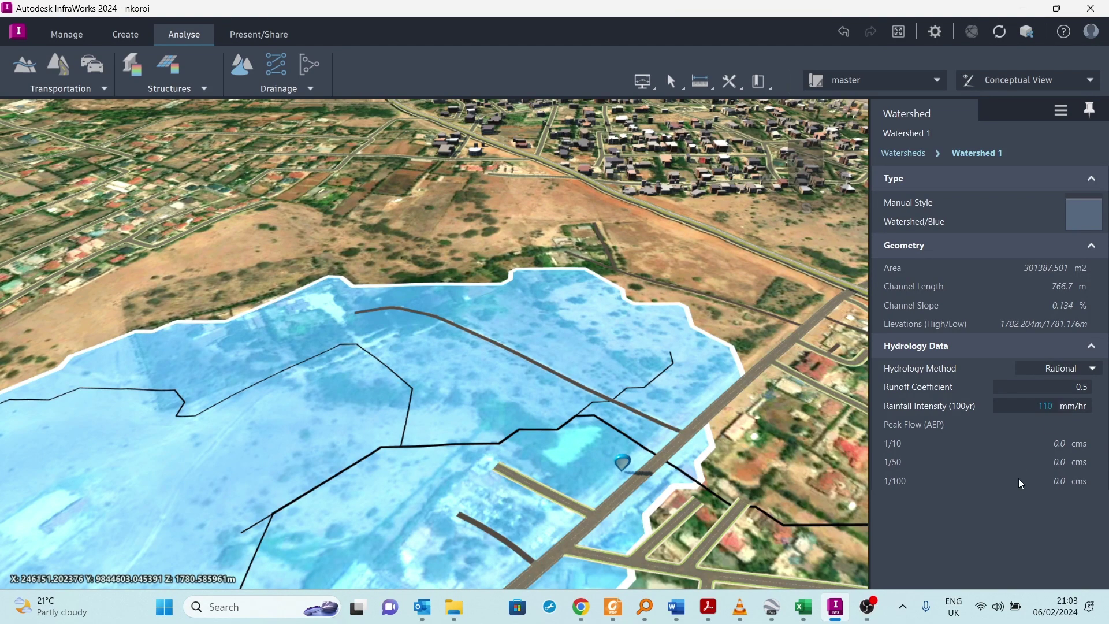
click(934, 556)
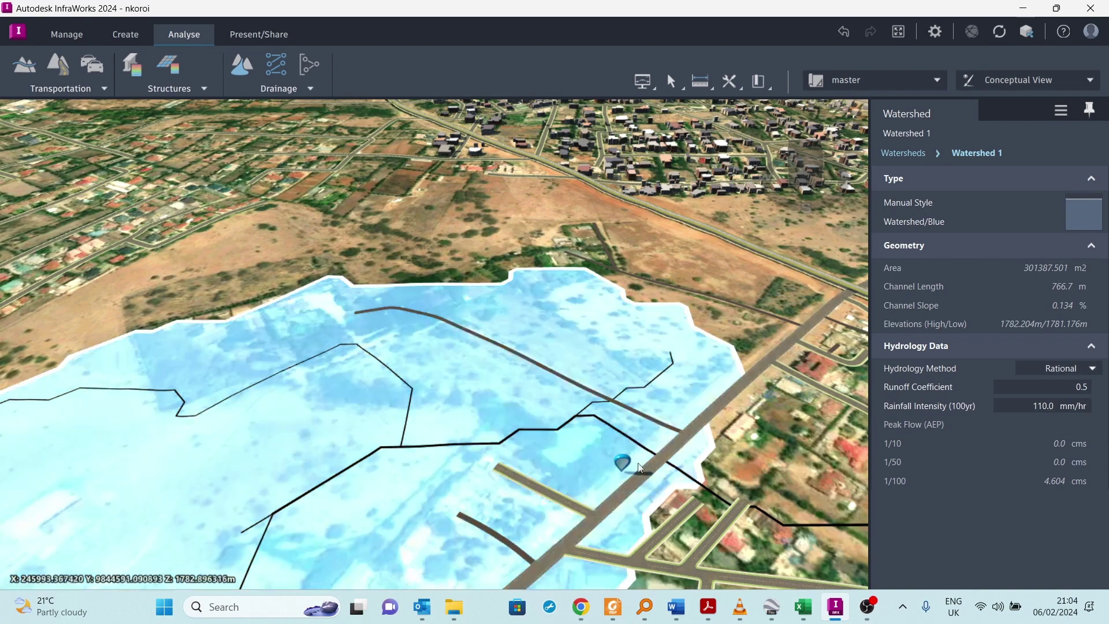
scroll(639, 467, down, 6)
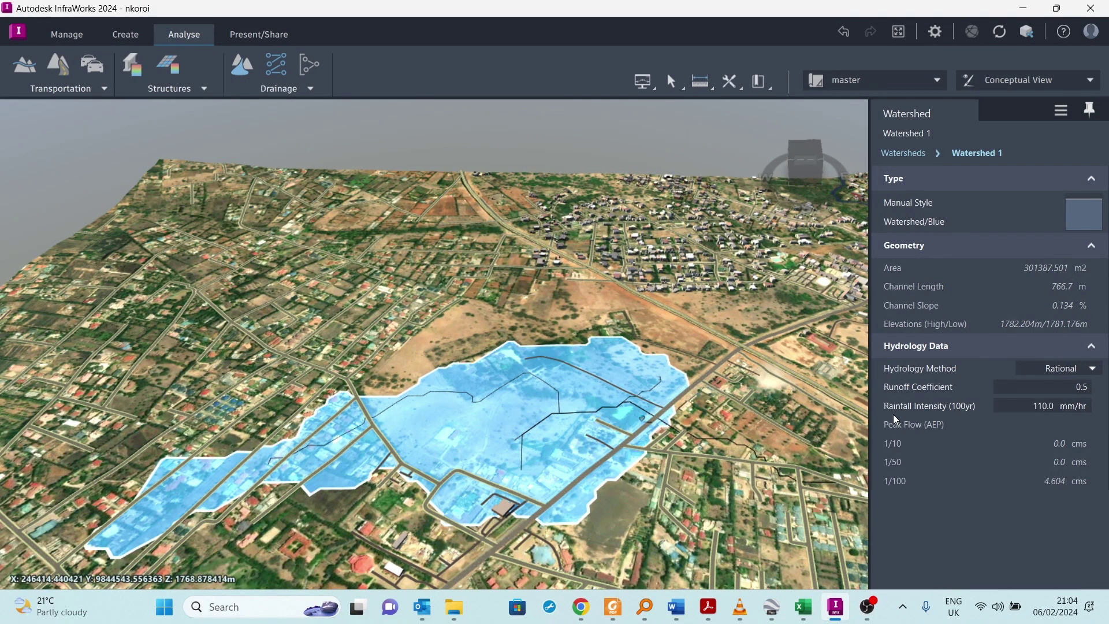
scroll(654, 428, up, 4)
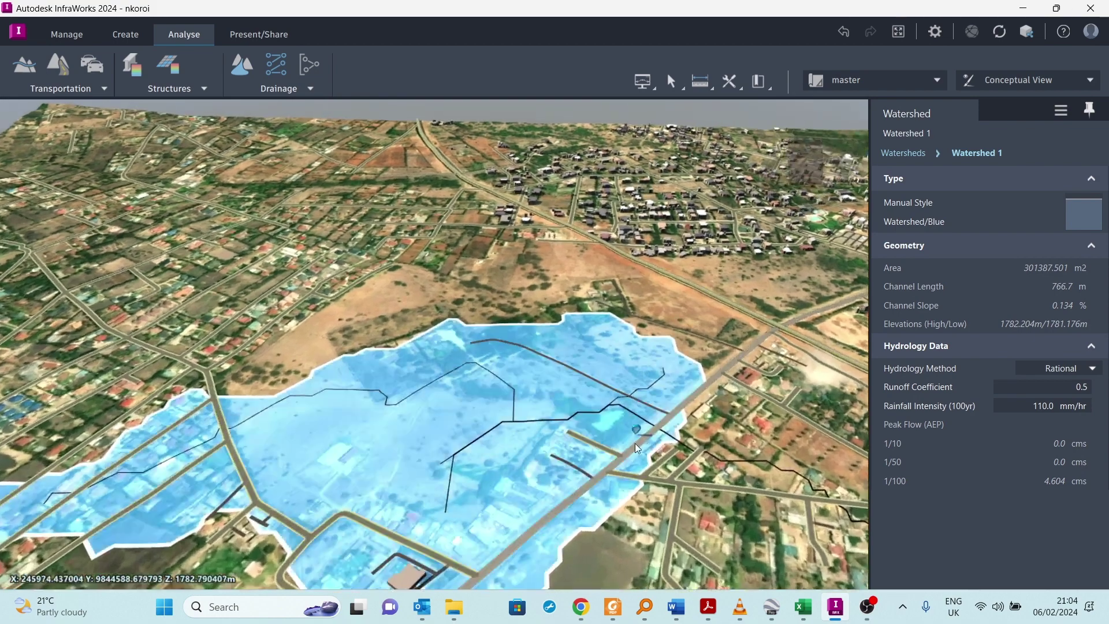
scroll(636, 442, up, 3)
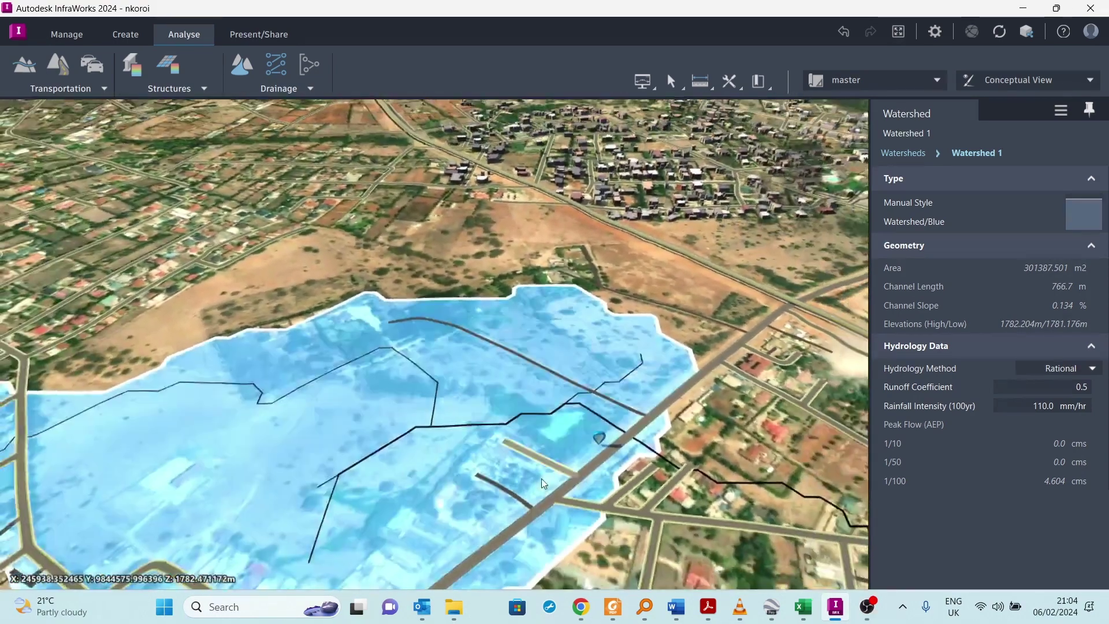
scroll(542, 483, down, 5)
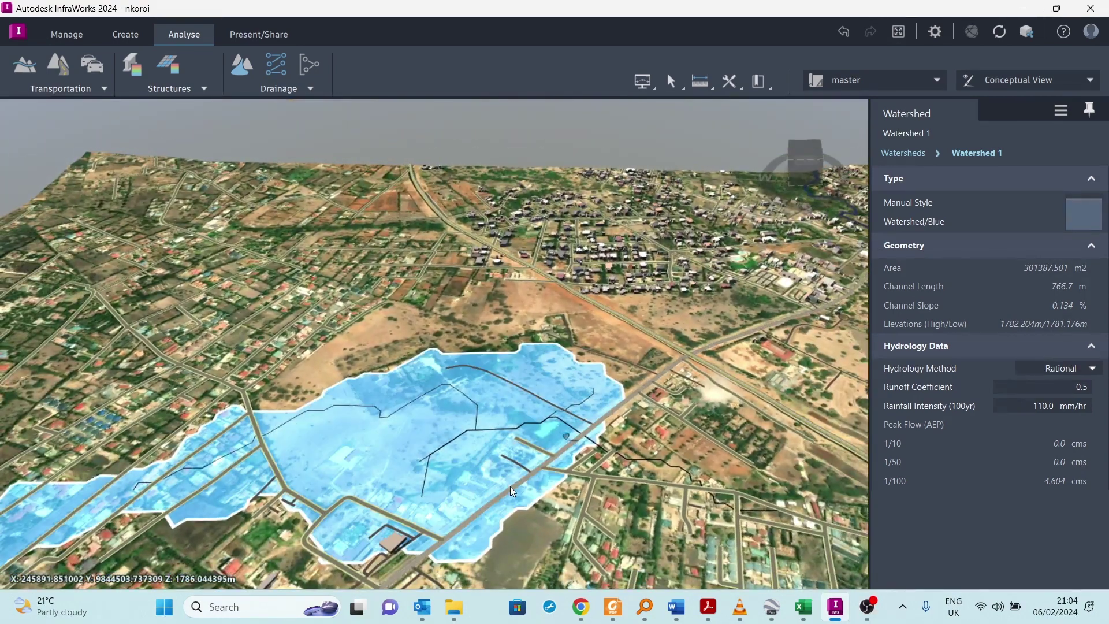
scroll(536, 476, up, 4)
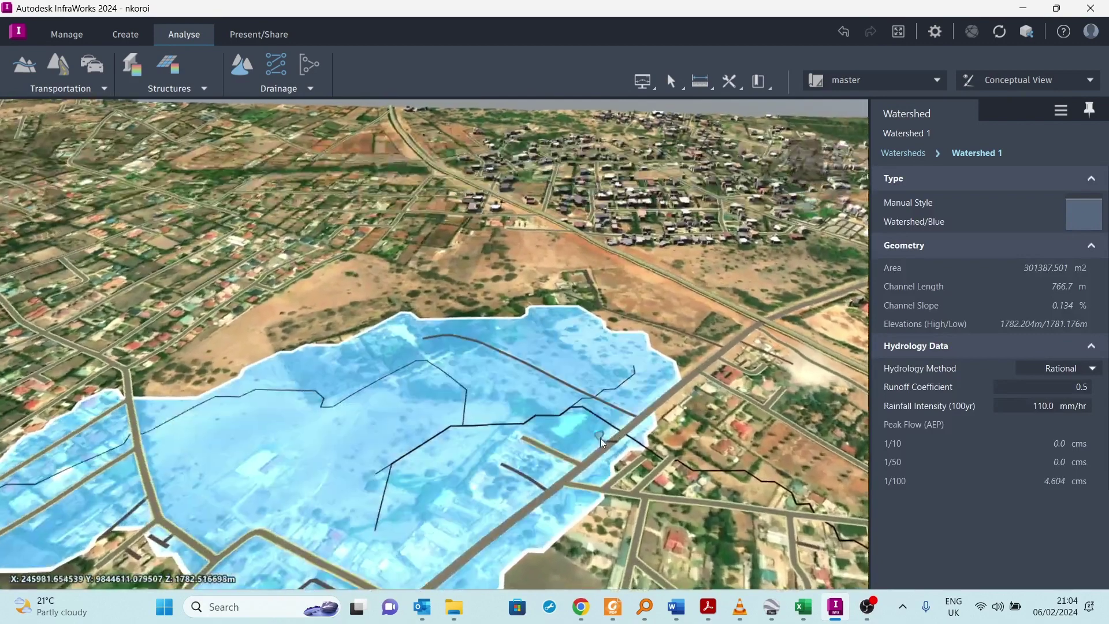
scroll(595, 450, down, 1)
Convert Magadi Road at the watershed crossing into a component road and confirm
click(591, 462)
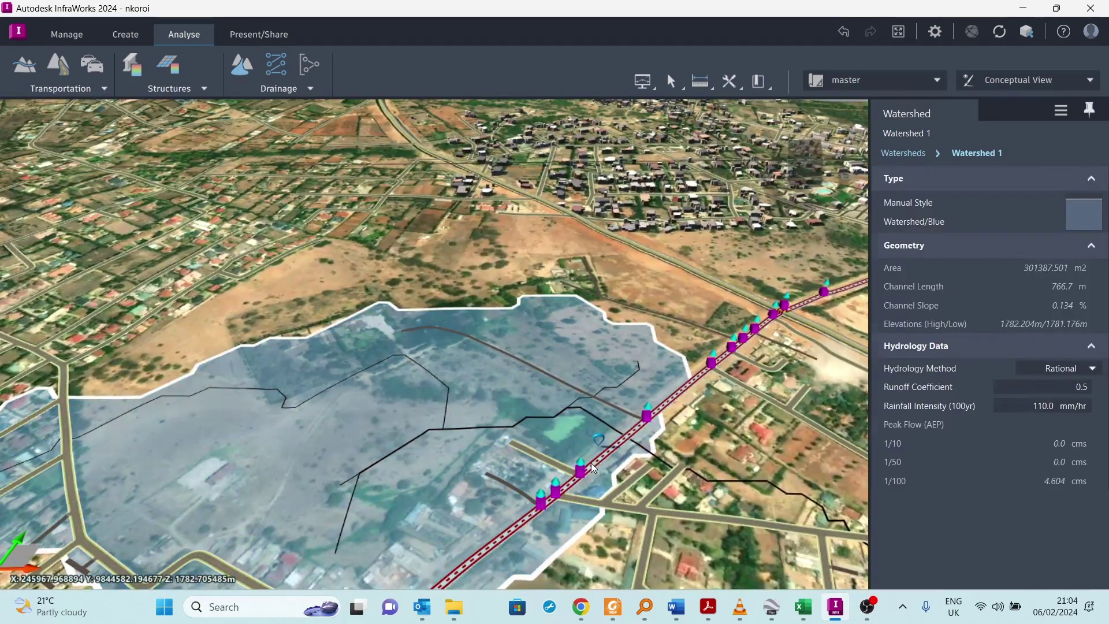
right_click(591, 462)
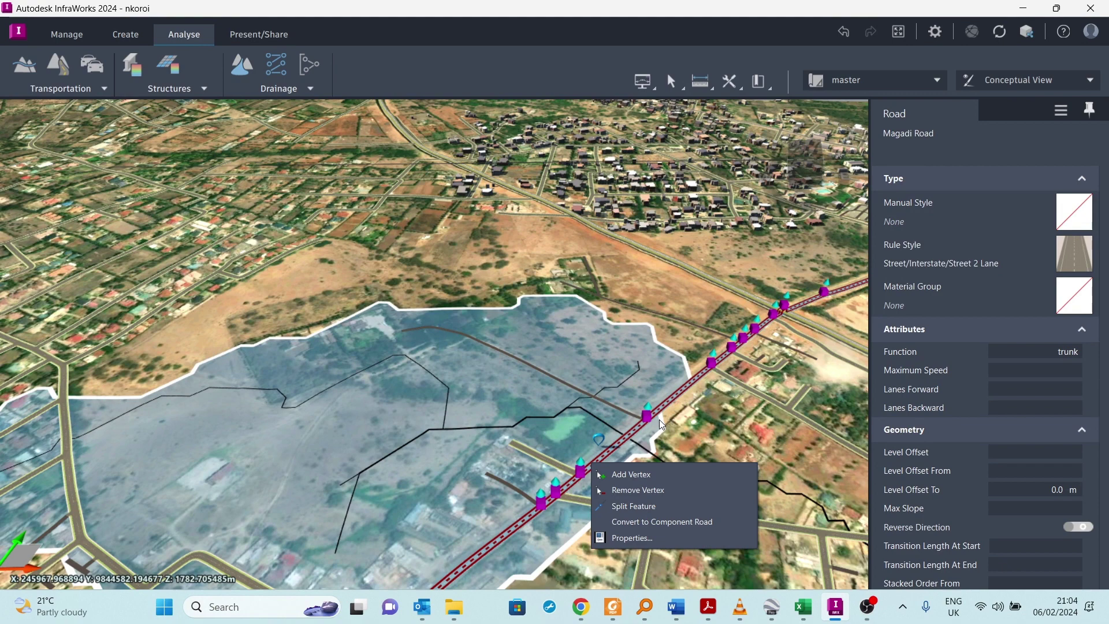
click(639, 524)
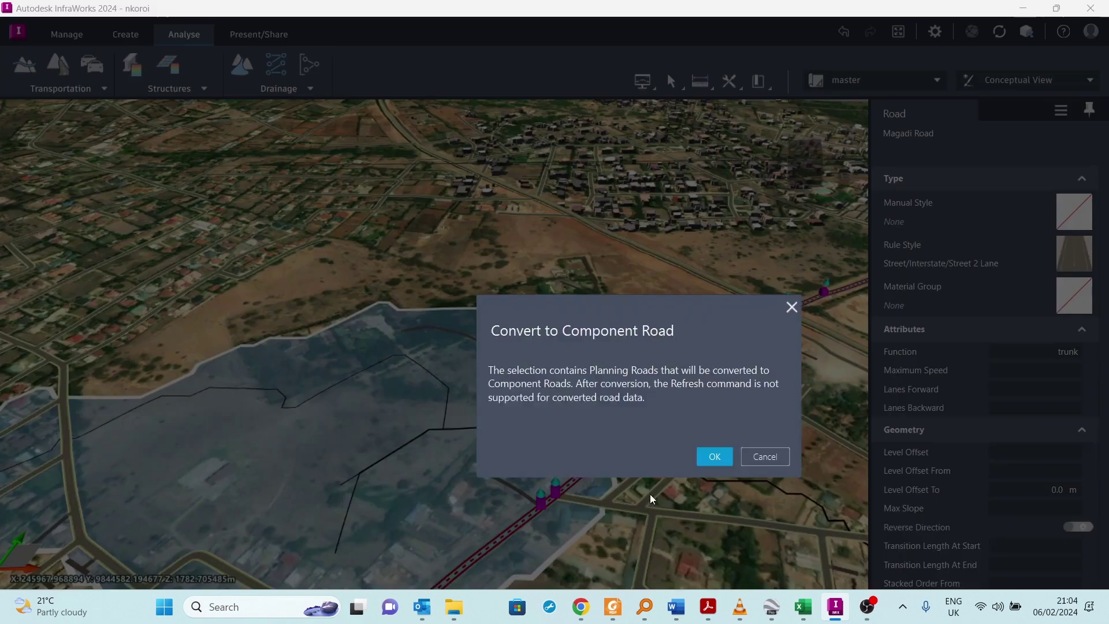
click(702, 455)
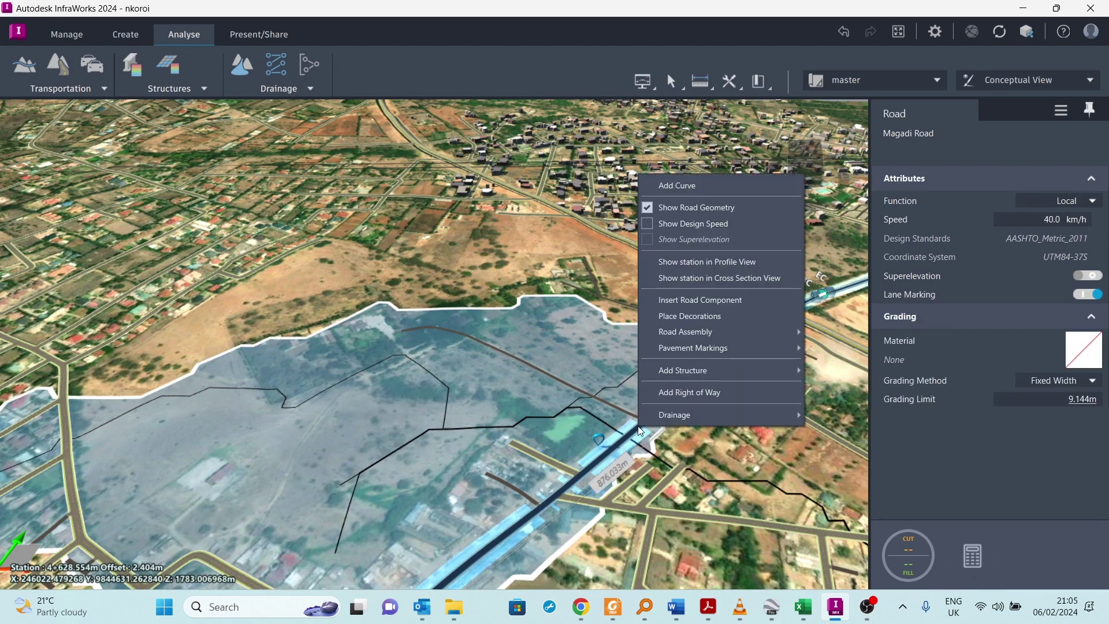
Check Size Drainage Network without sizing, then run Drainage > Add Culverts on Magadi Road
mouse_move(688, 421)
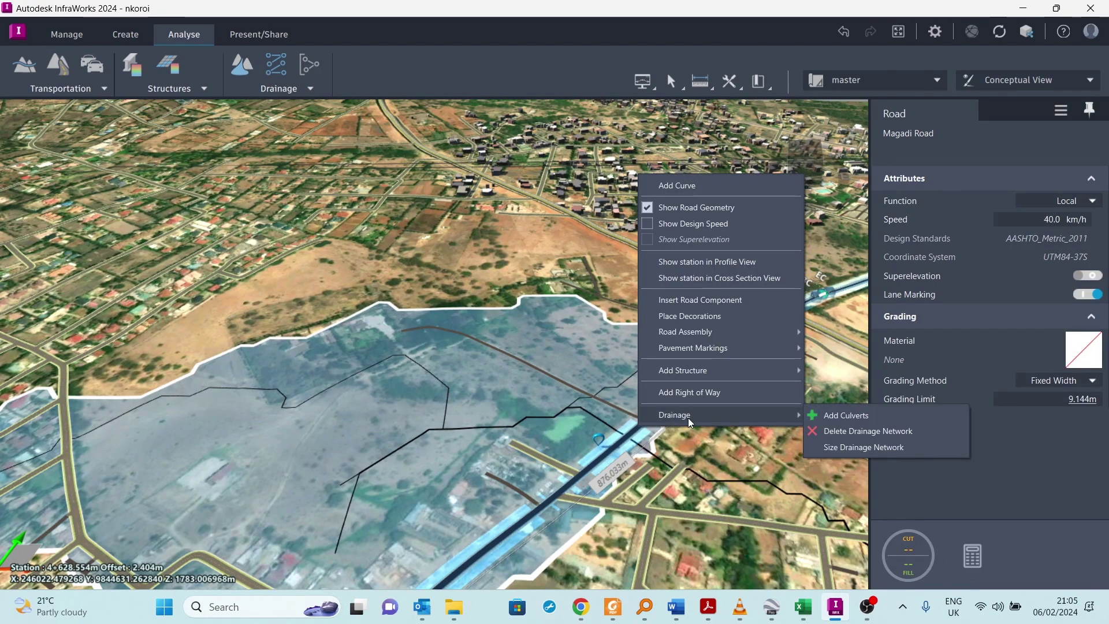
click(841, 448)
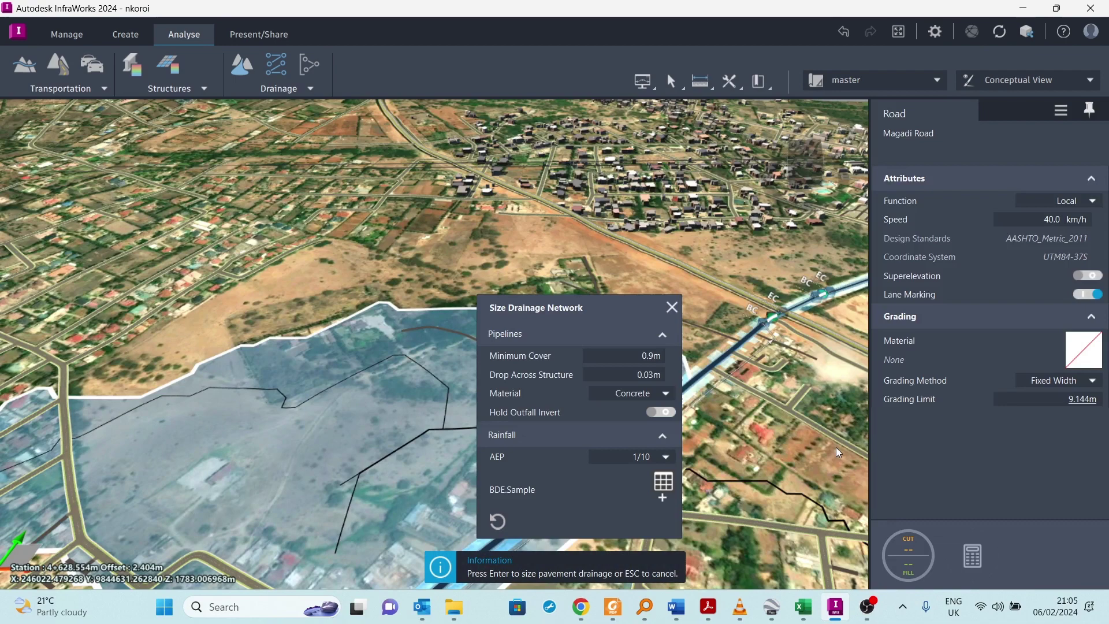
click(672, 307)
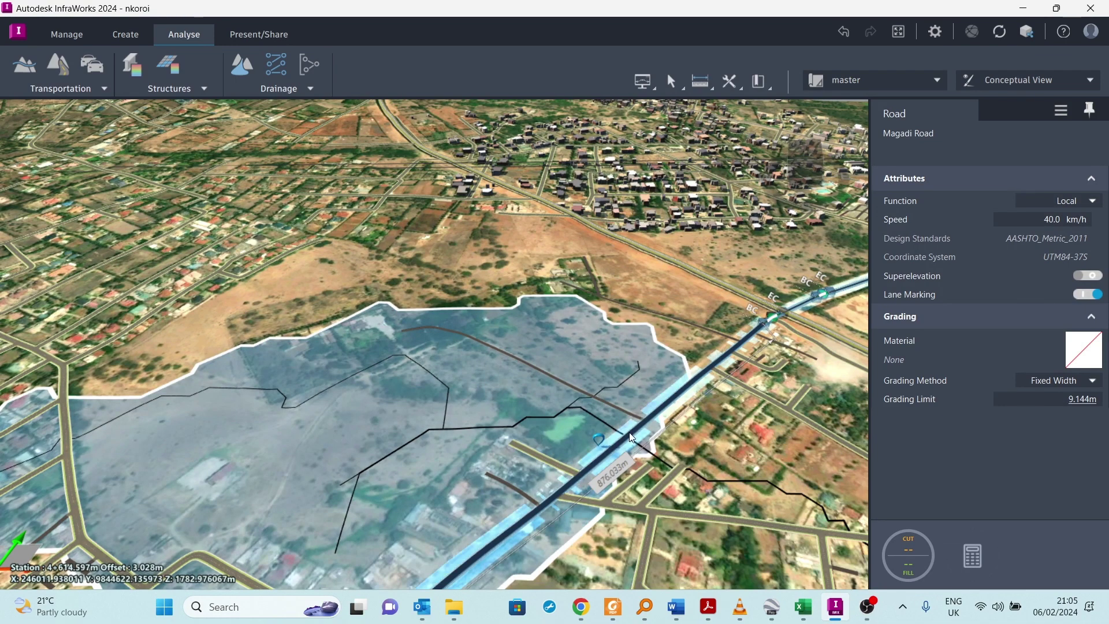
right_click(629, 436)
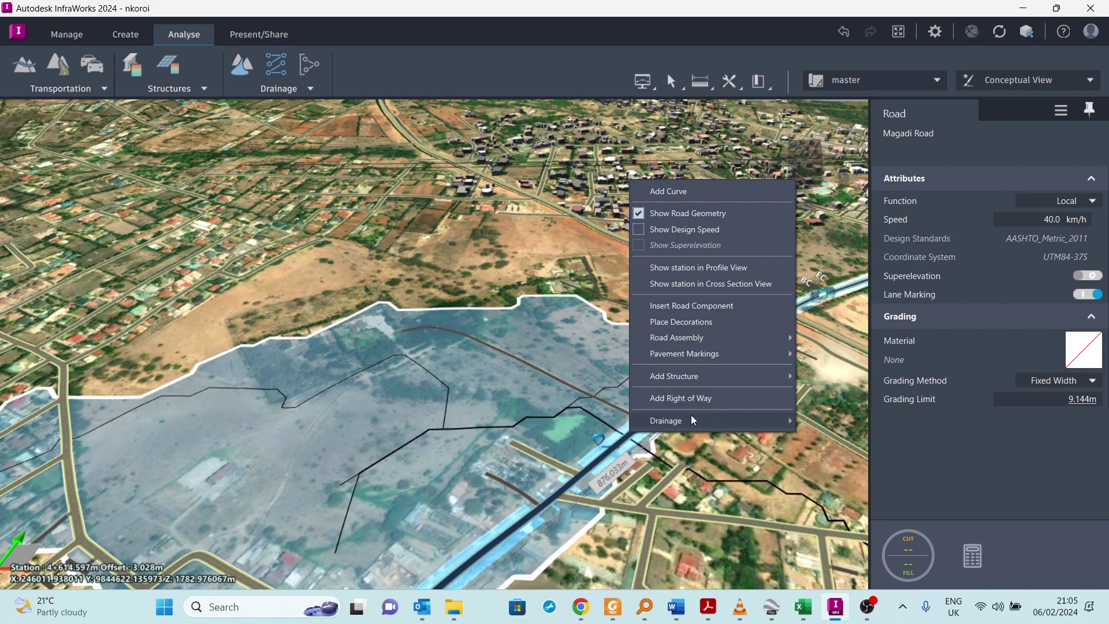
mouse_move(693, 419)
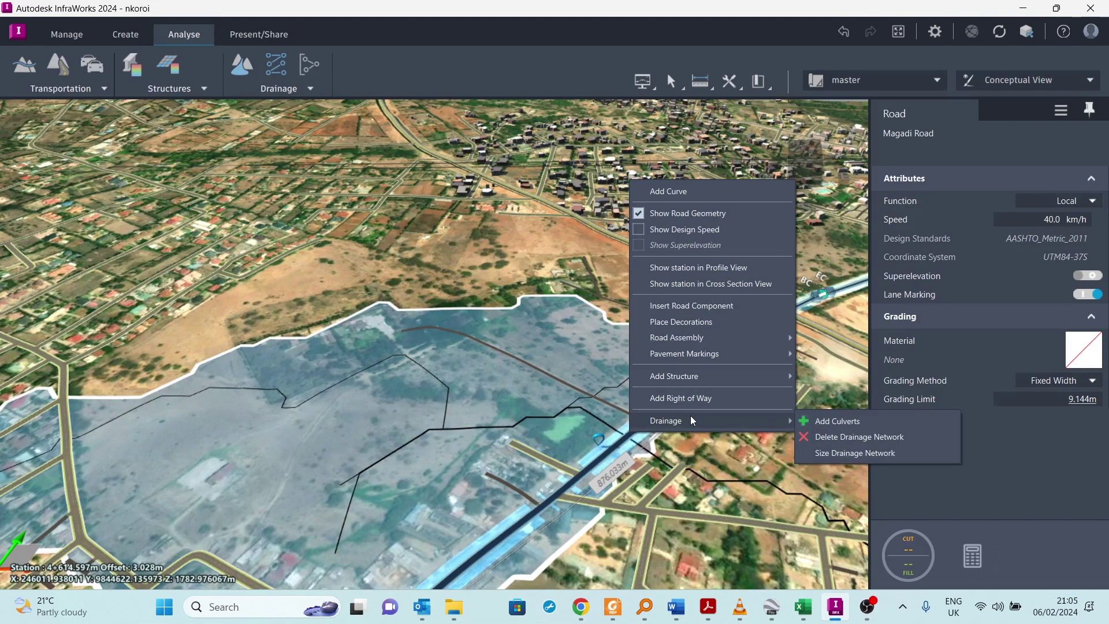
click(838, 425)
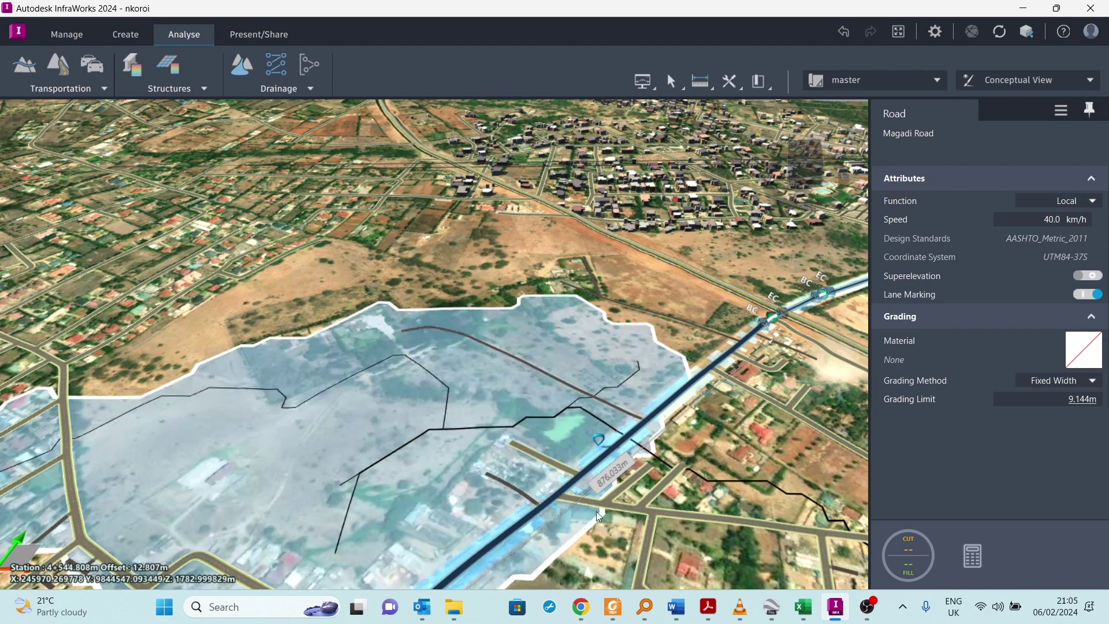
Zoom in on the new culvert where the flow line crosses Magadi Road near station 4+600
scroll(608, 457, up, 5)
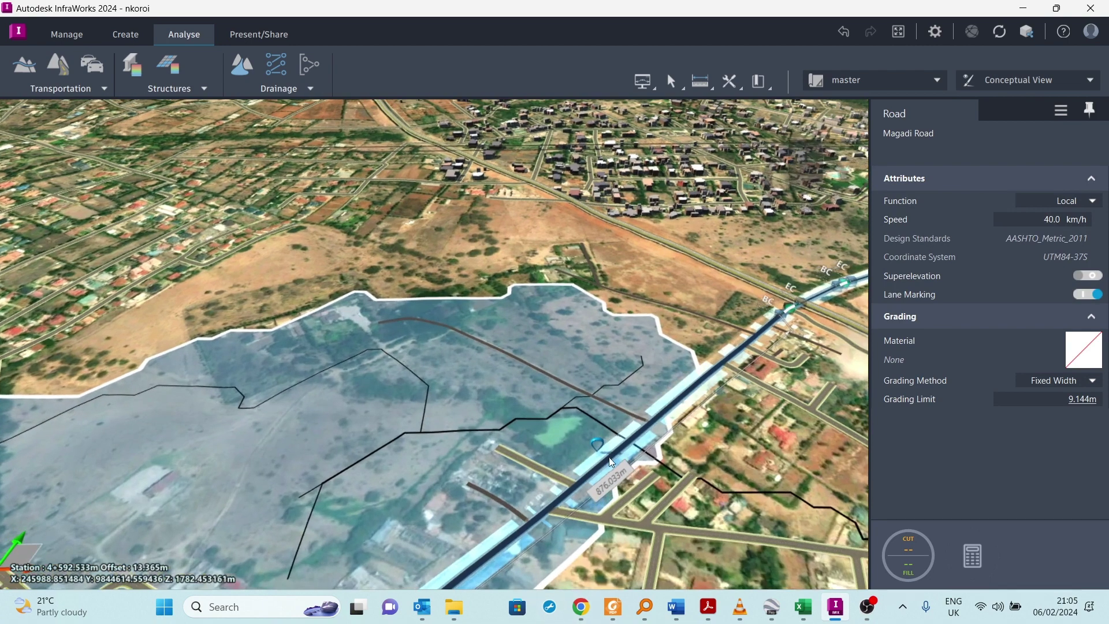
scroll(615, 508, up, 4)
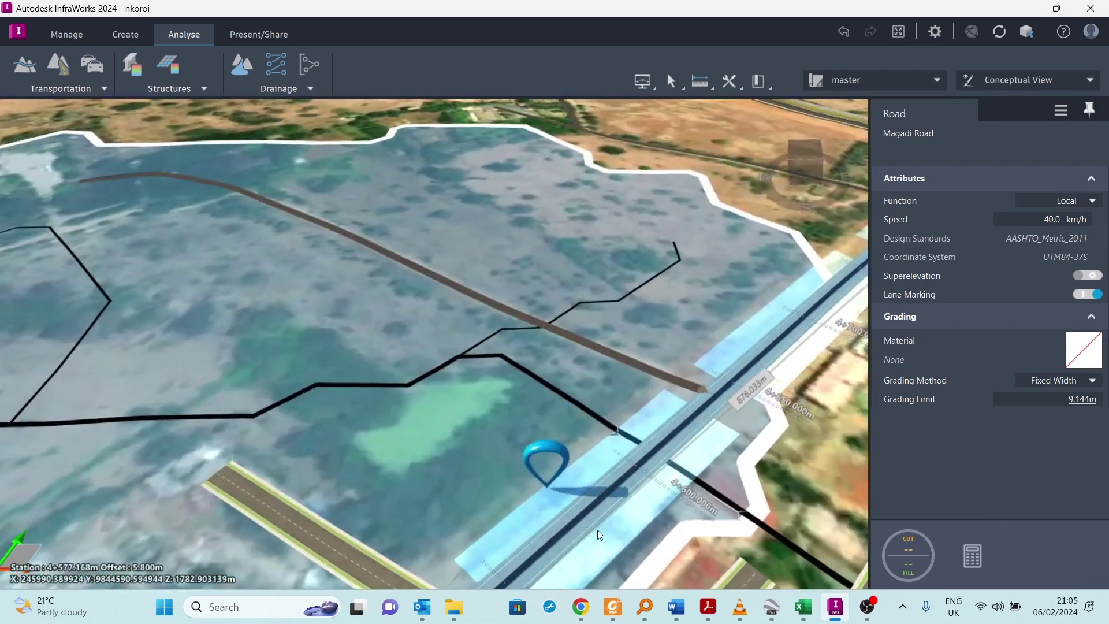
scroll(619, 458, up, 3)
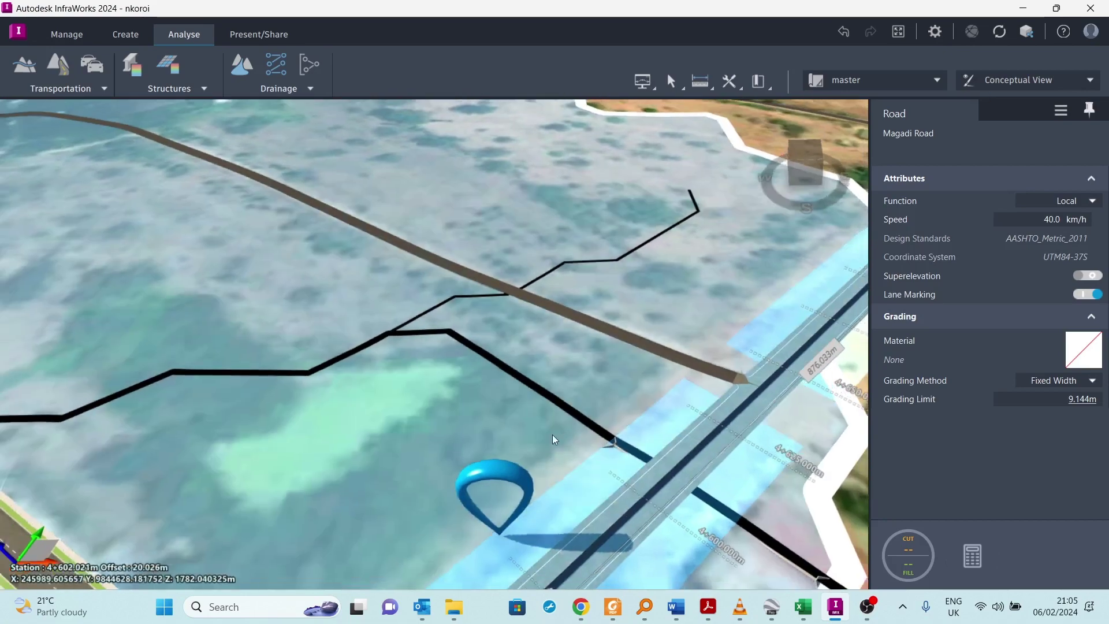
scroll(537, 437, down, 4)
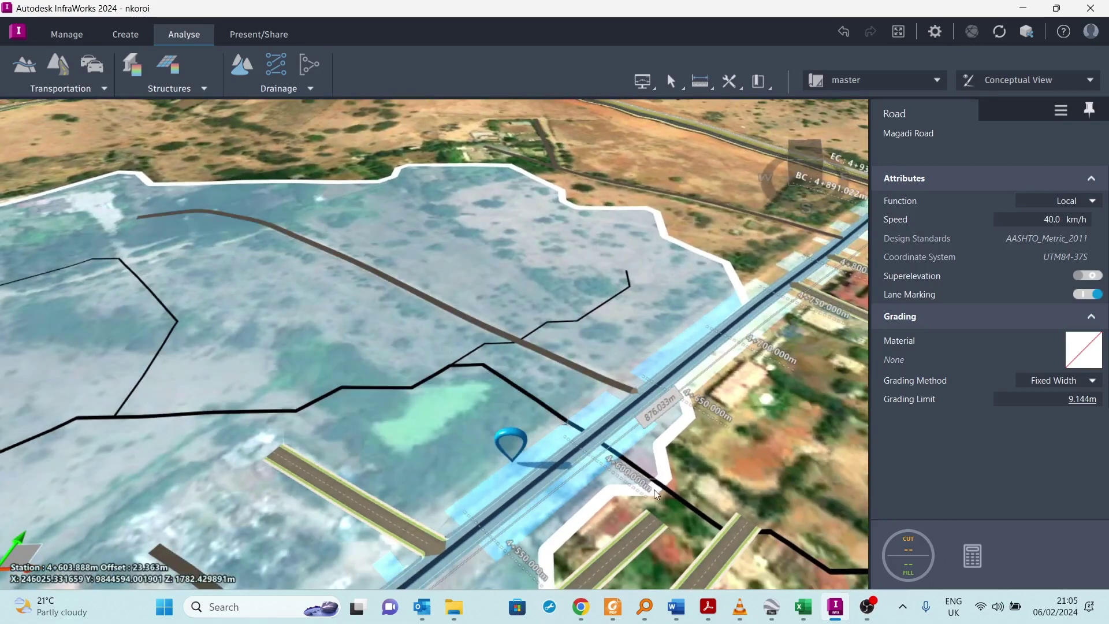
scroll(563, 468, up, 4)
scroll(560, 473, up, 5)
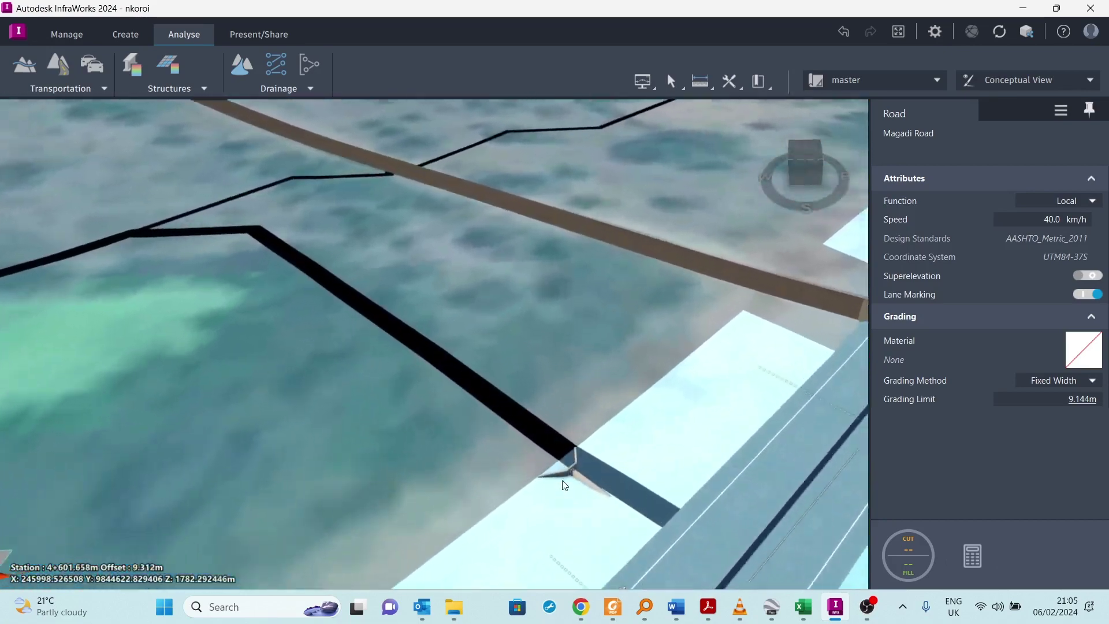
scroll(401, 456, down, 3)
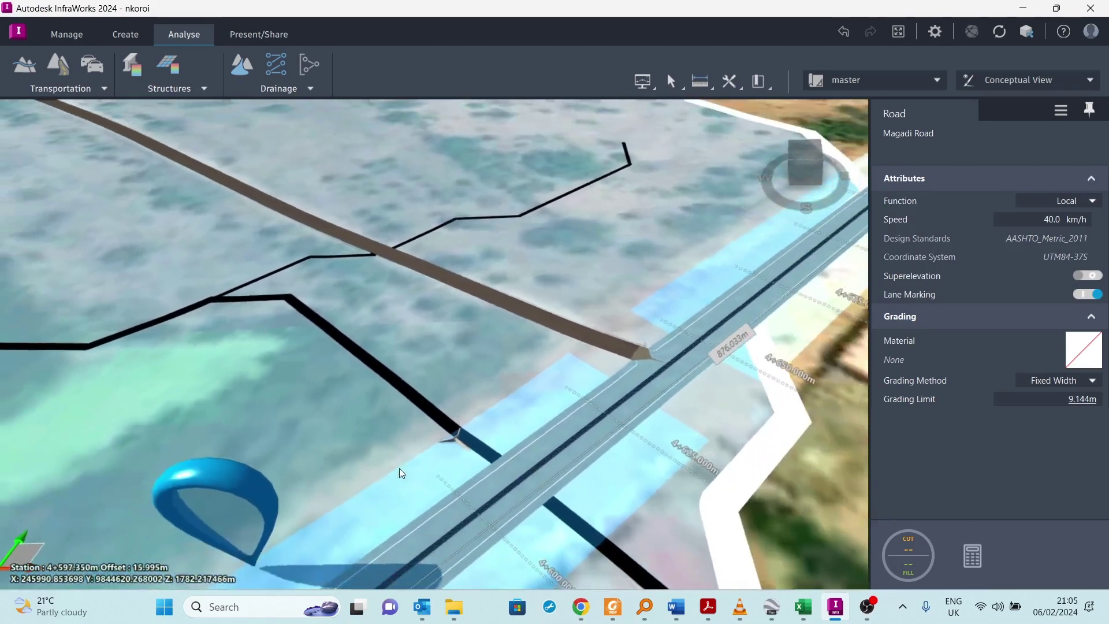
scroll(453, 497, down, 2)
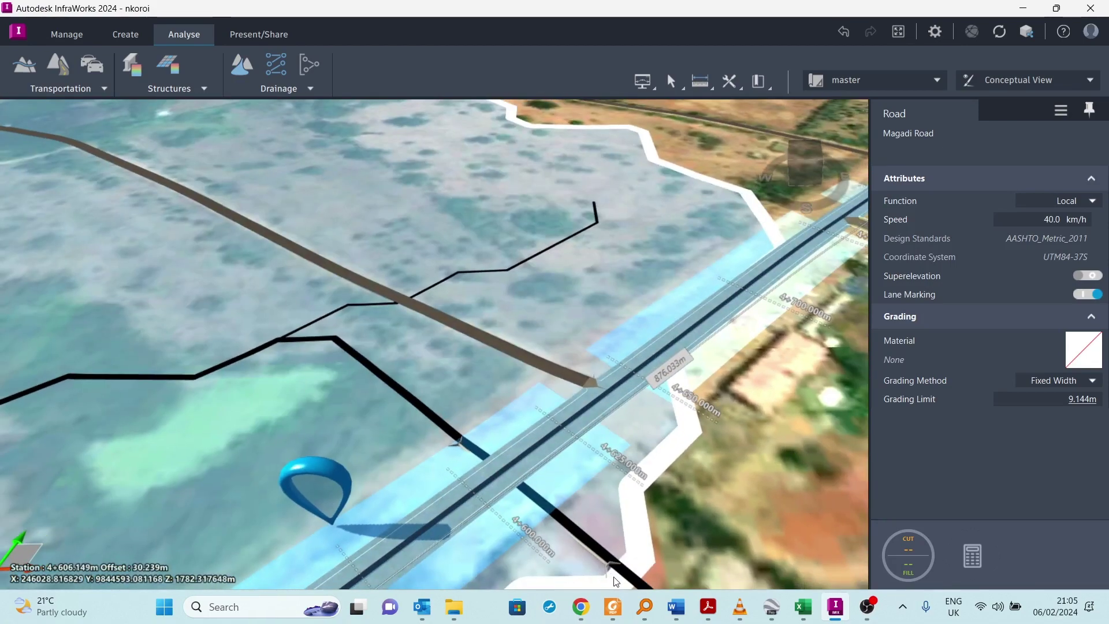
scroll(384, 431, down, 2)
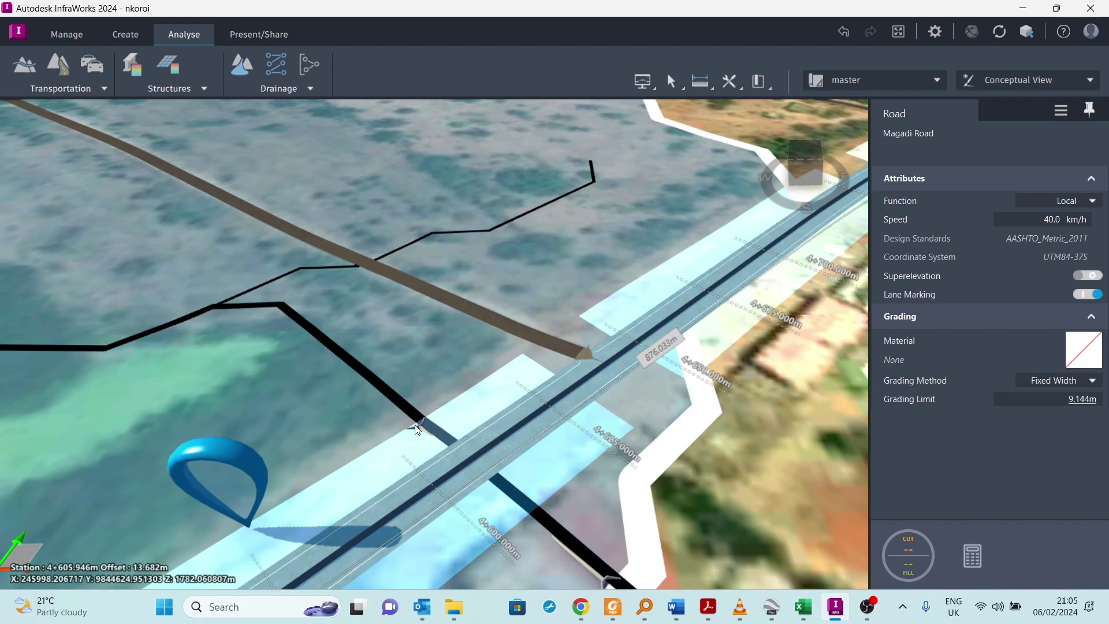
scroll(505, 435, down, 1)
scroll(563, 532, up, 3)
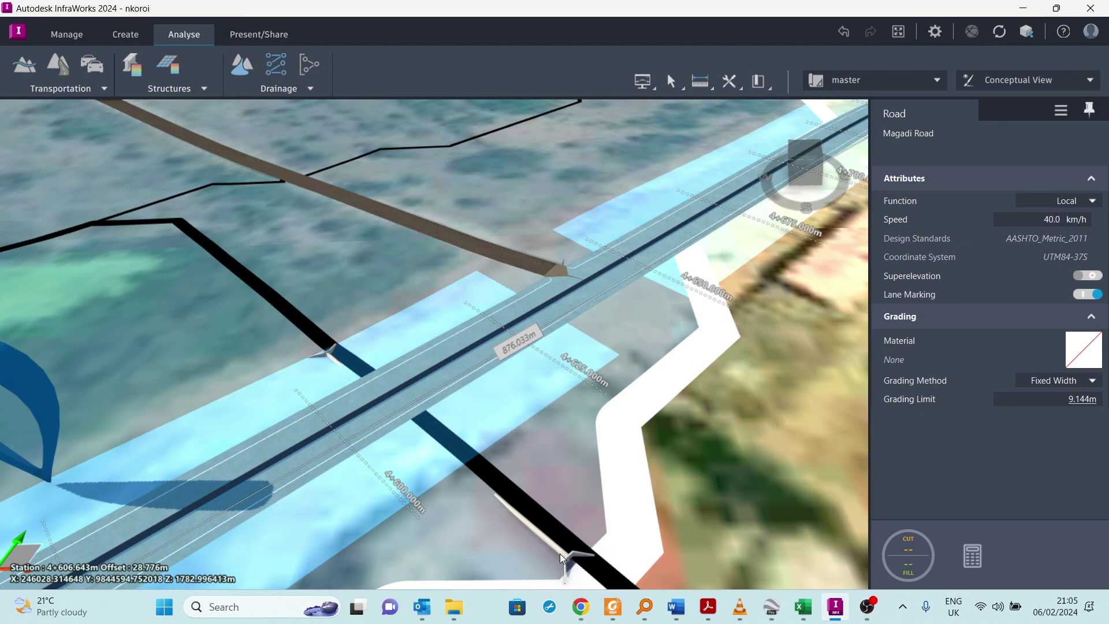
Select Culvert 1 and review its properties: 450mm circular concrete, 41.579 m long
click(560, 553)
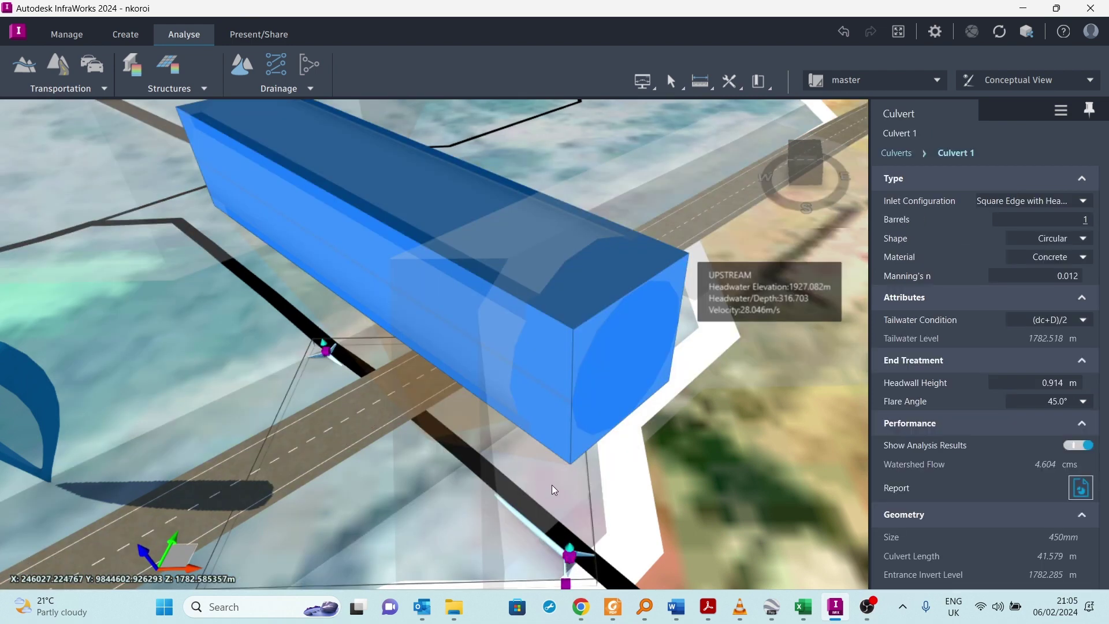
scroll(961, 401, down, 1)
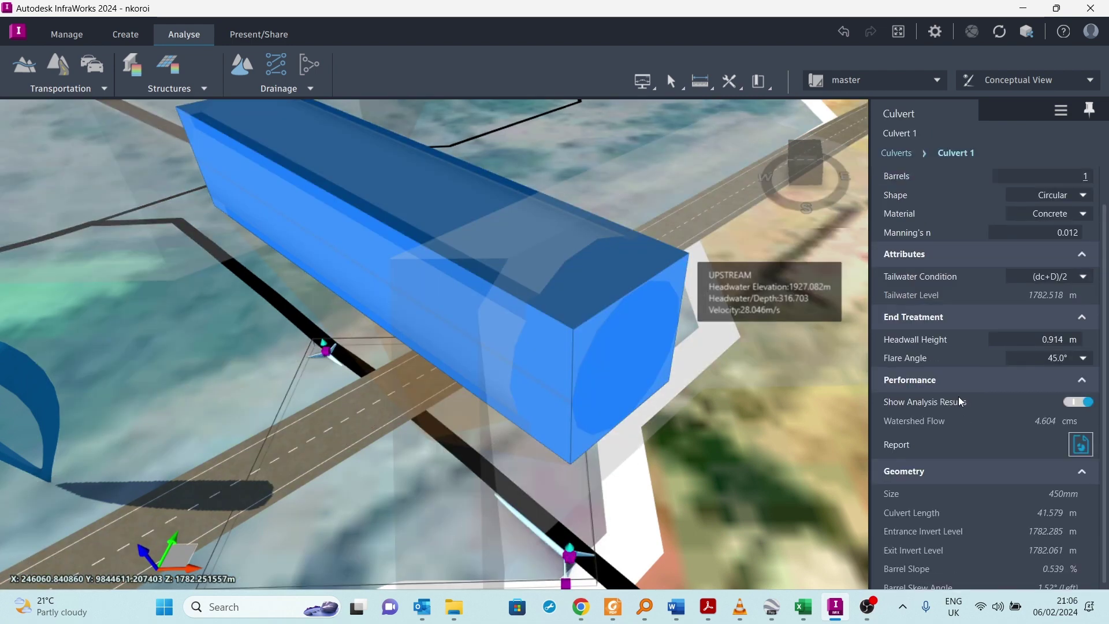
scroll(962, 400, down, 1)
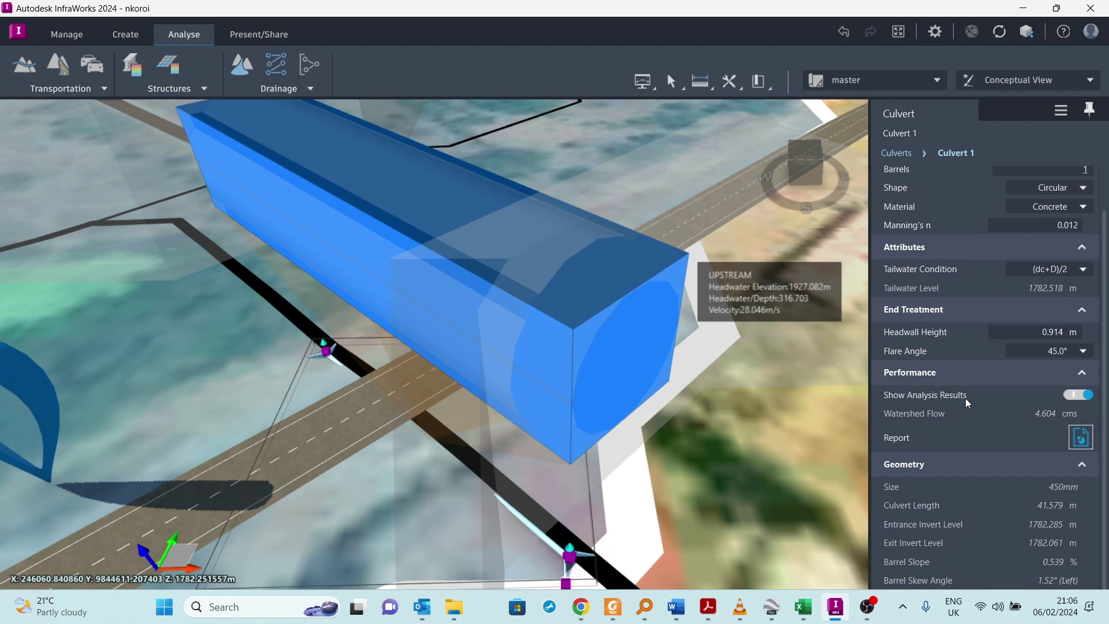
scroll(916, 545, up, 1)
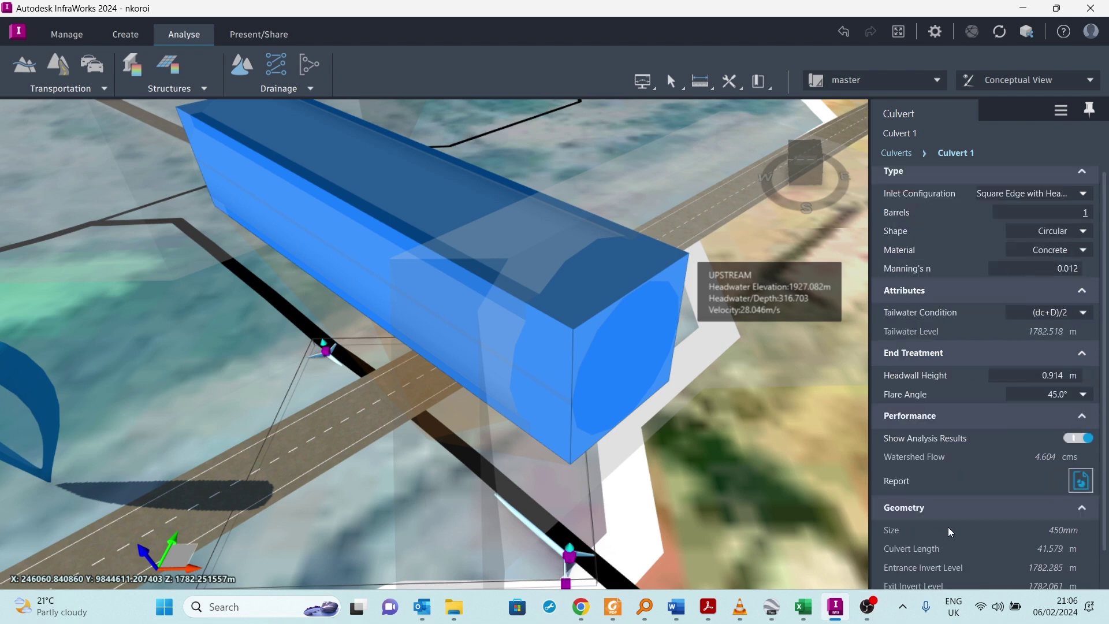
scroll(950, 493, down, 1)
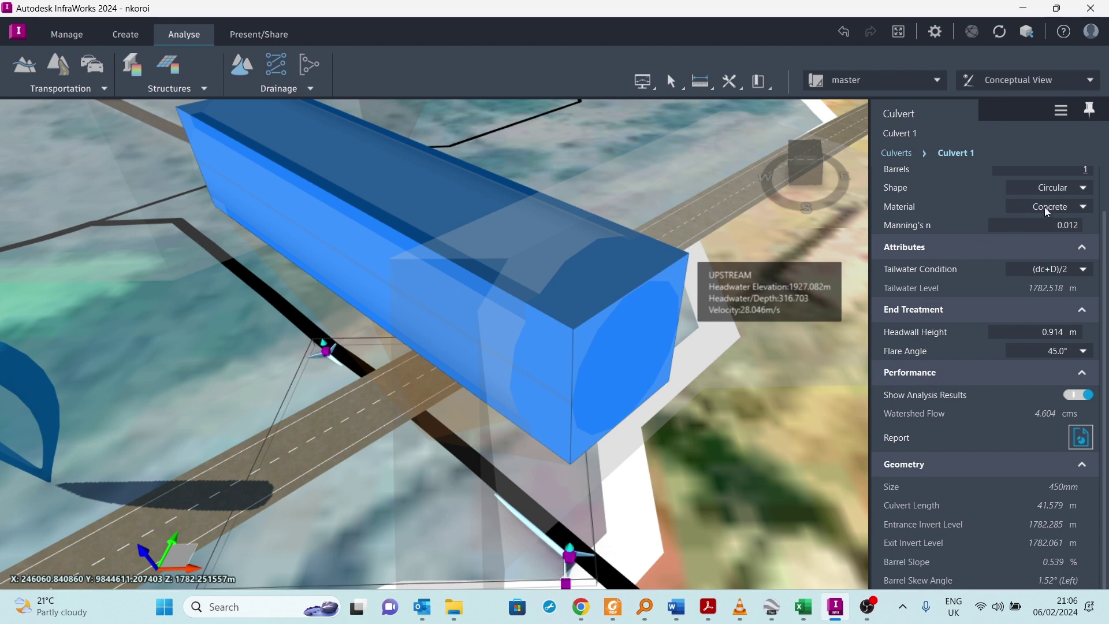
Change Culvert 1's shape to Box and review the 900mm x 600mm size and 1.067 m headwall
click(1038, 185)
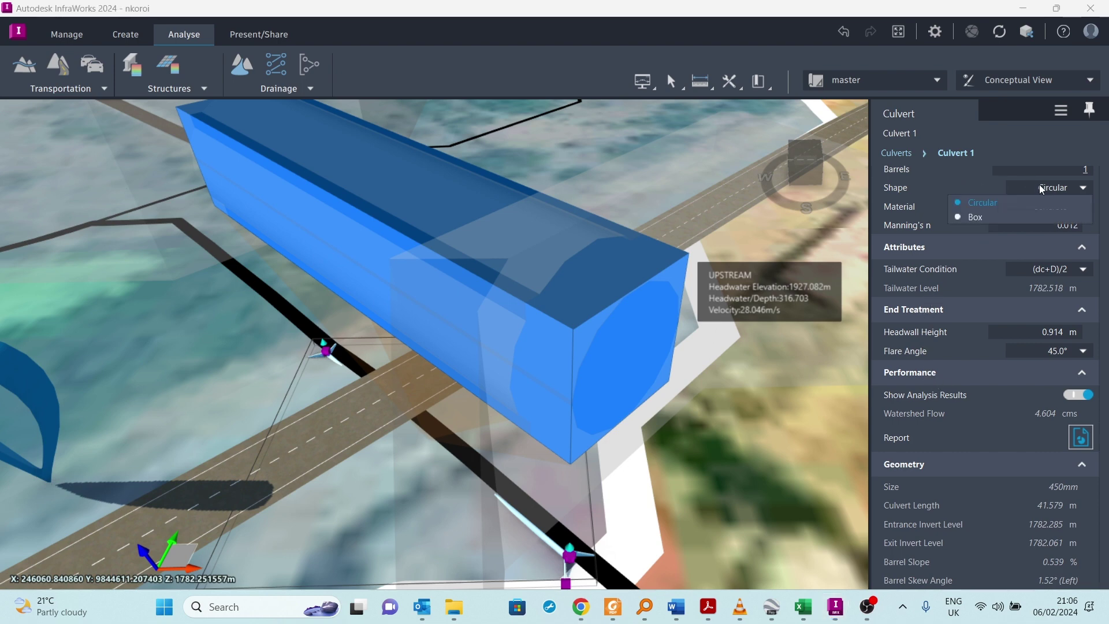
click(981, 217)
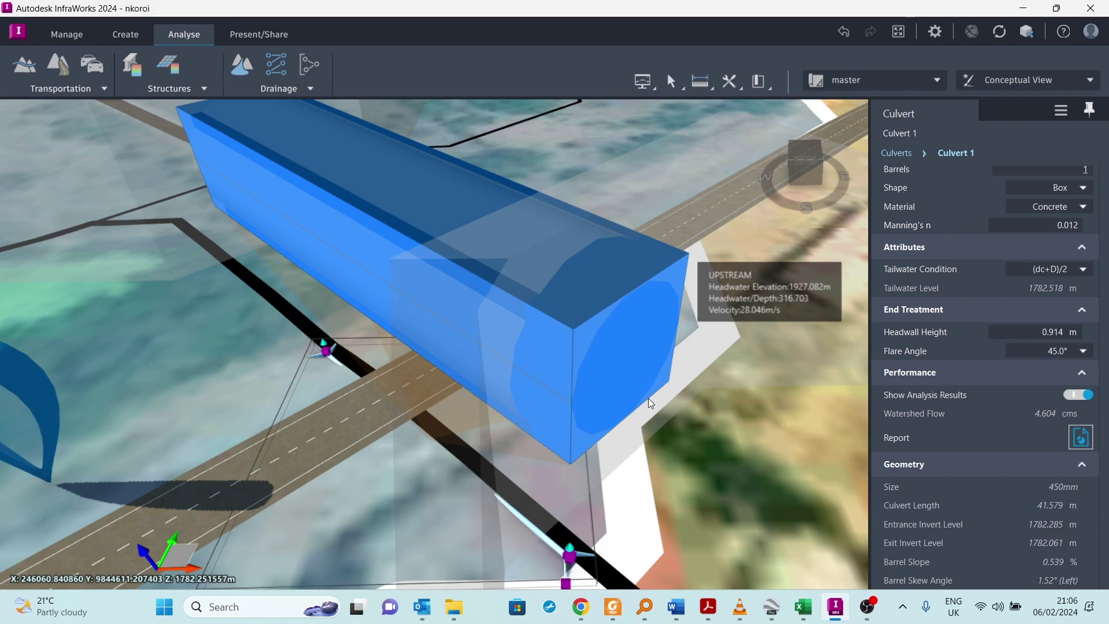
scroll(529, 254, down, 3)
scroll(587, 533, up, 4)
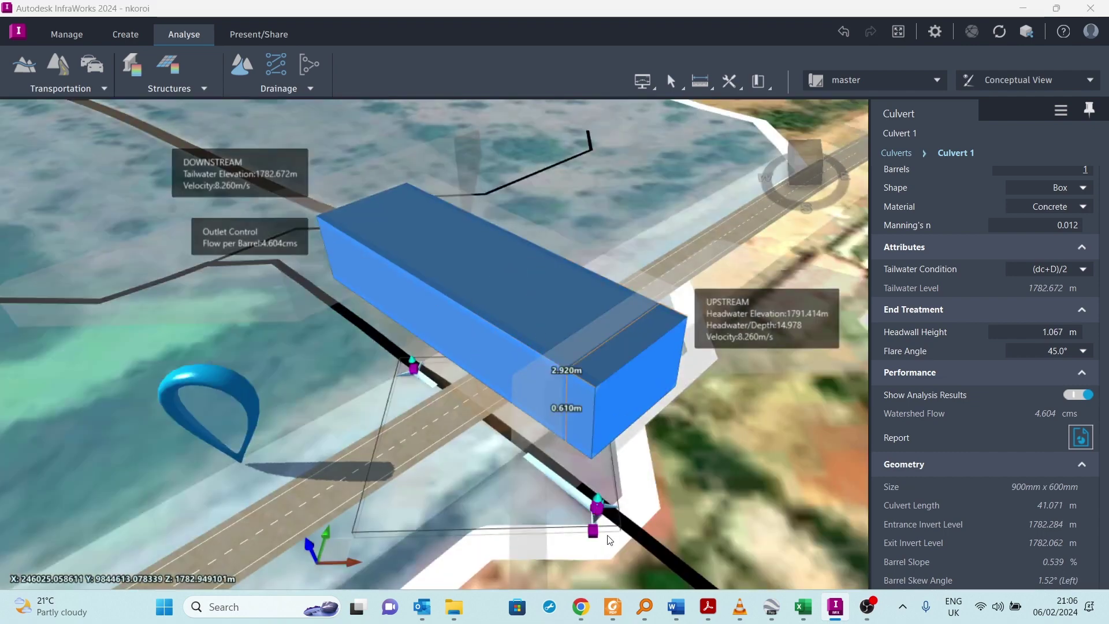
scroll(586, 533, up, 2)
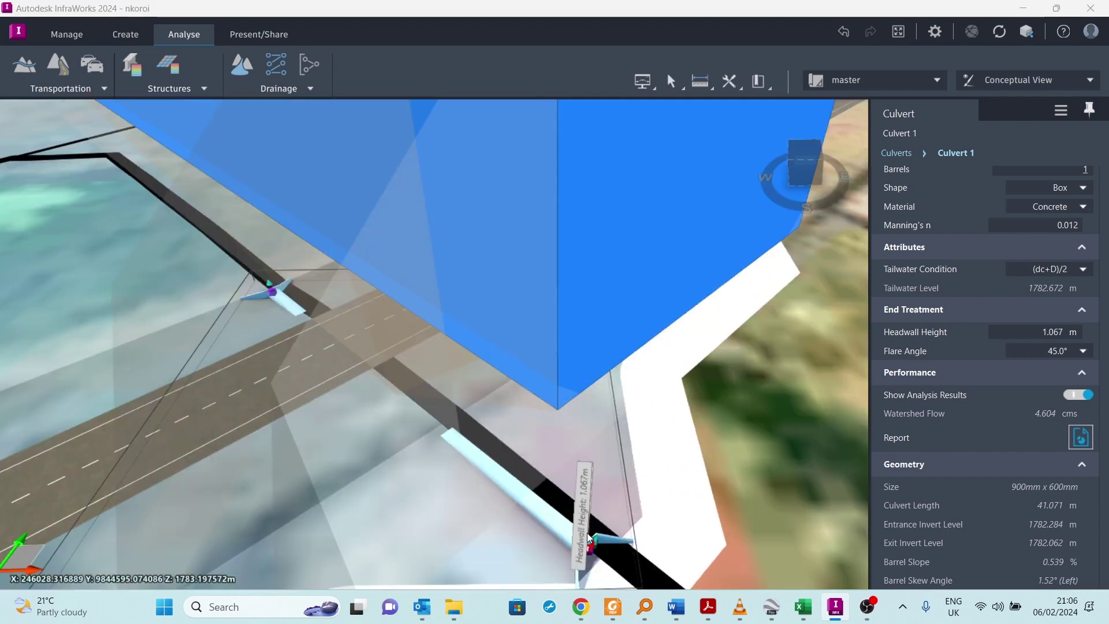
scroll(691, 389, down, 1)
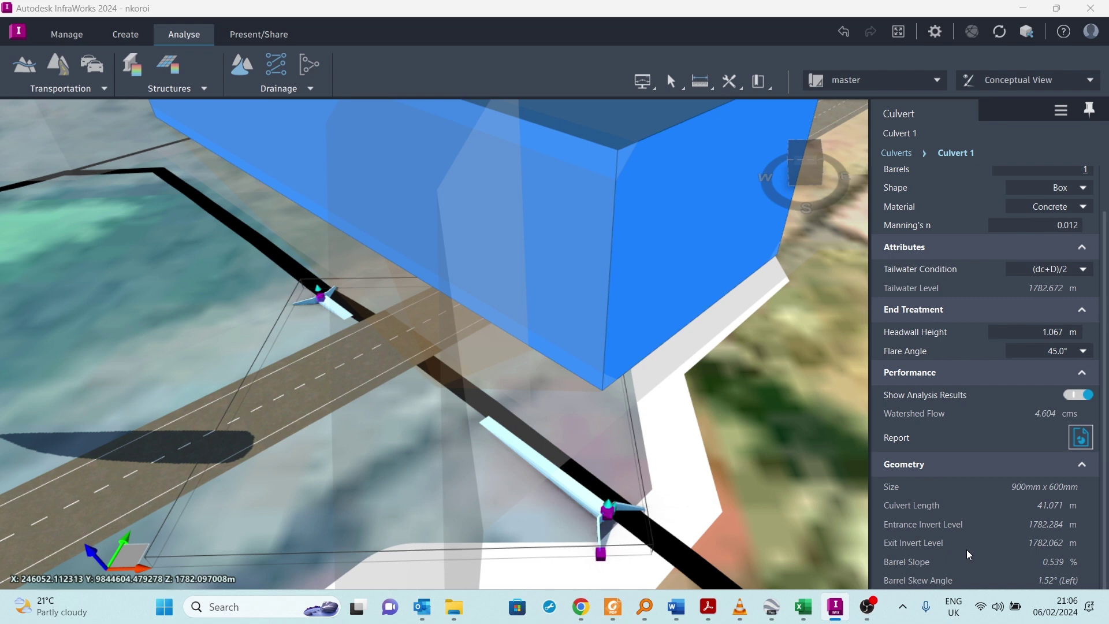
scroll(967, 555, up, 1)
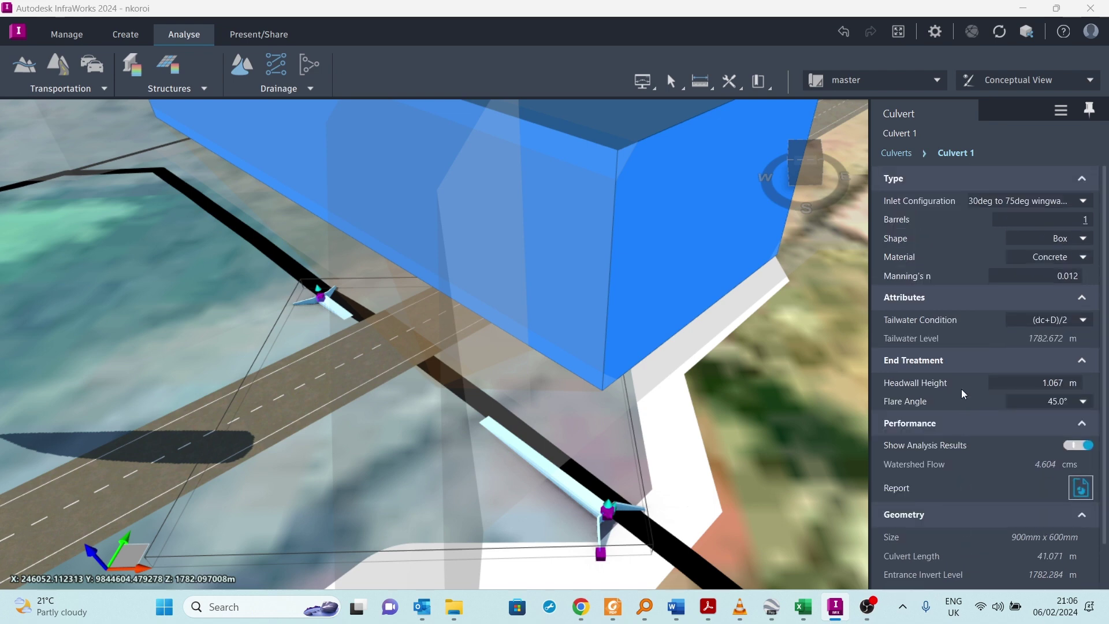
scroll(963, 373, down, 1)
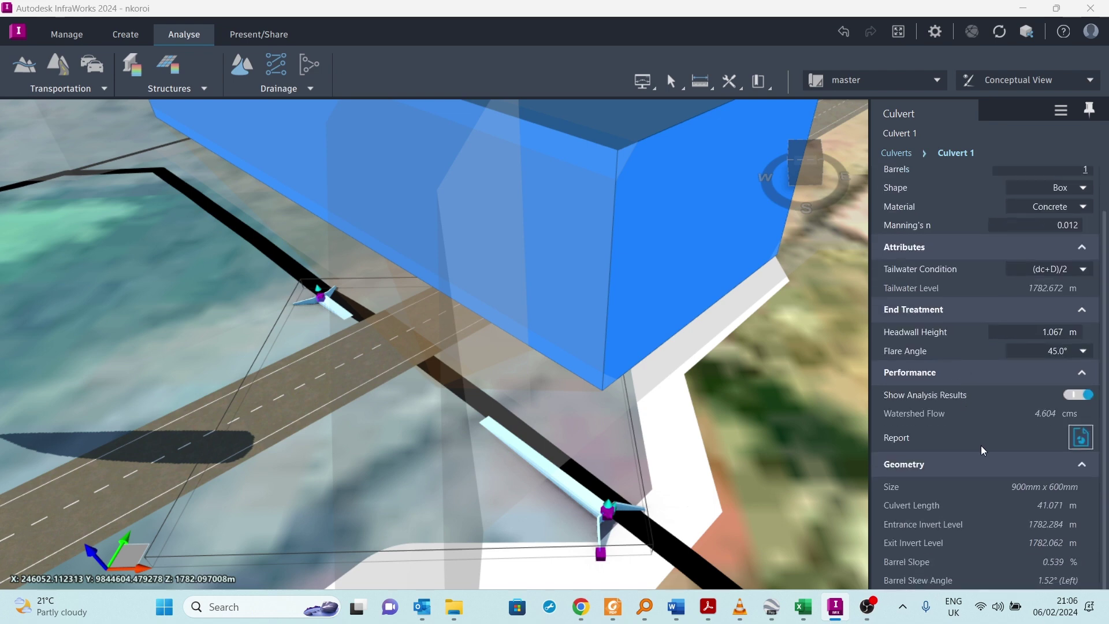